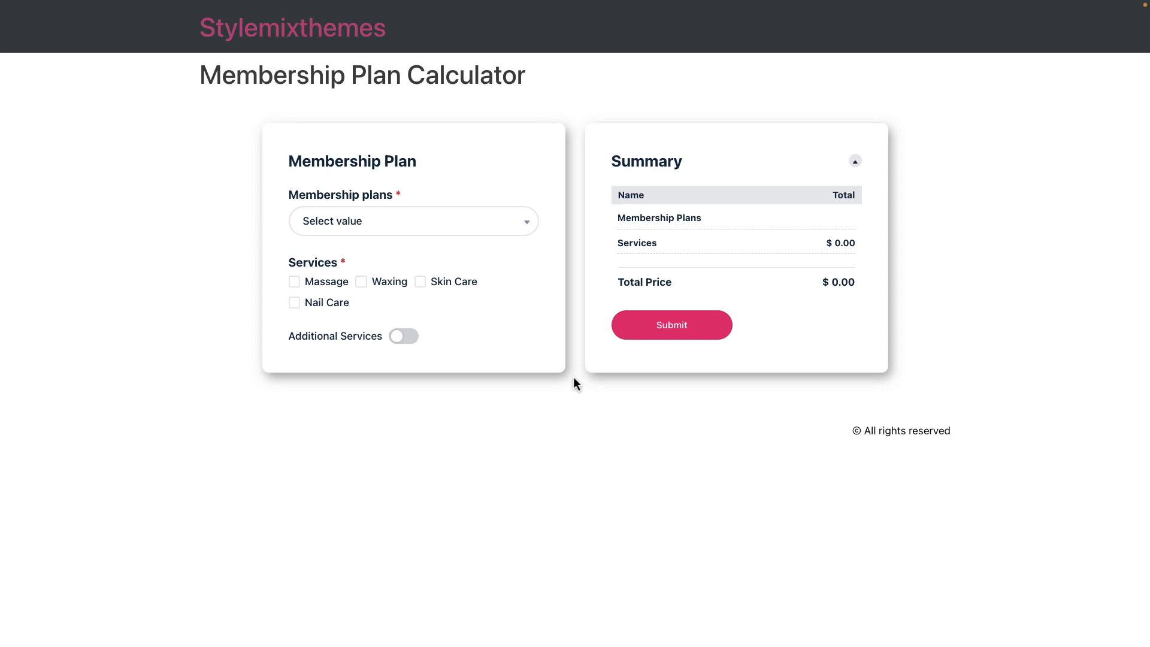
Cycle Membership plans through Pearl LIGHT, Peral PRO and Pearl V.I.P. to see their locked services
click(521, 228)
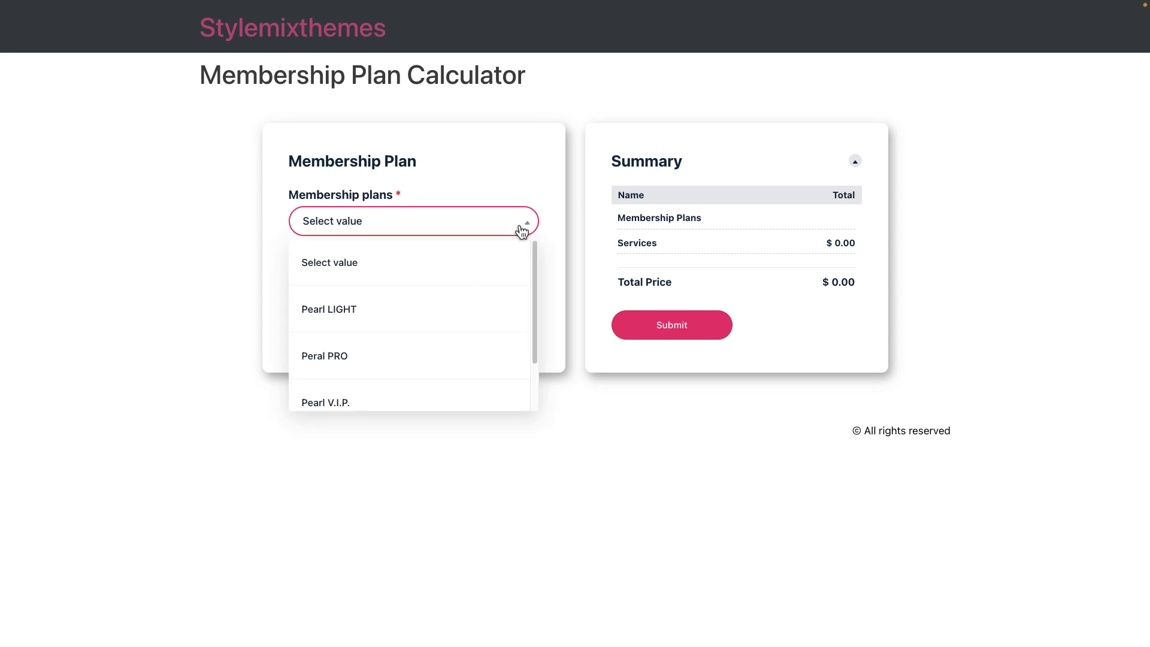
scroll(474, 347, down, 1)
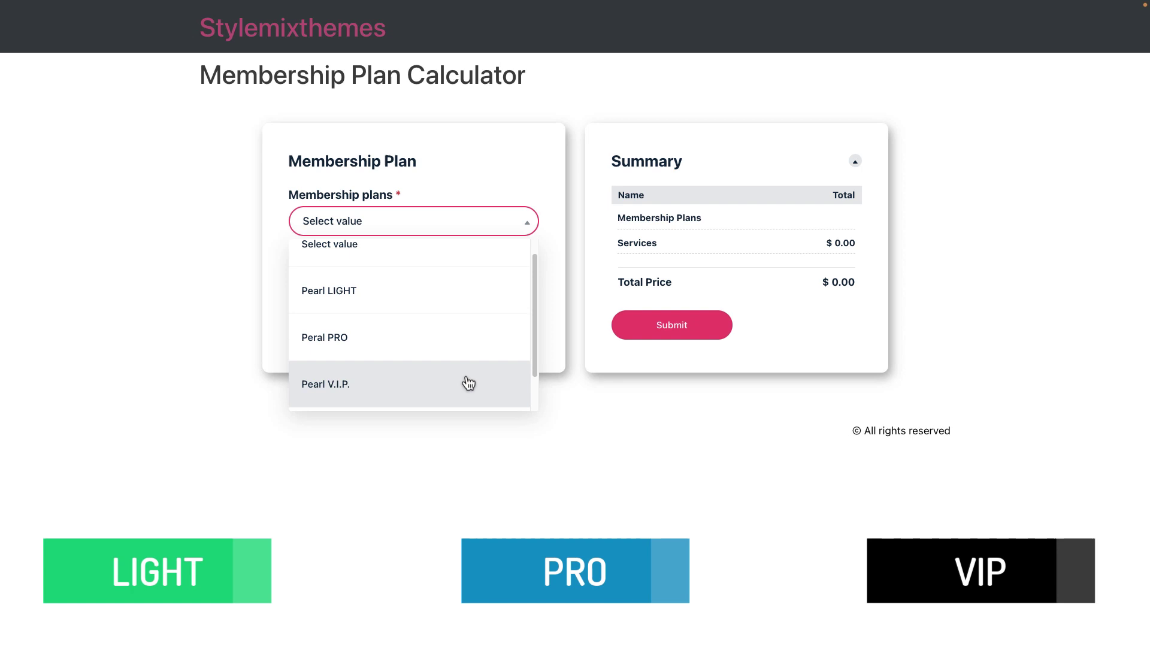
click(461, 293)
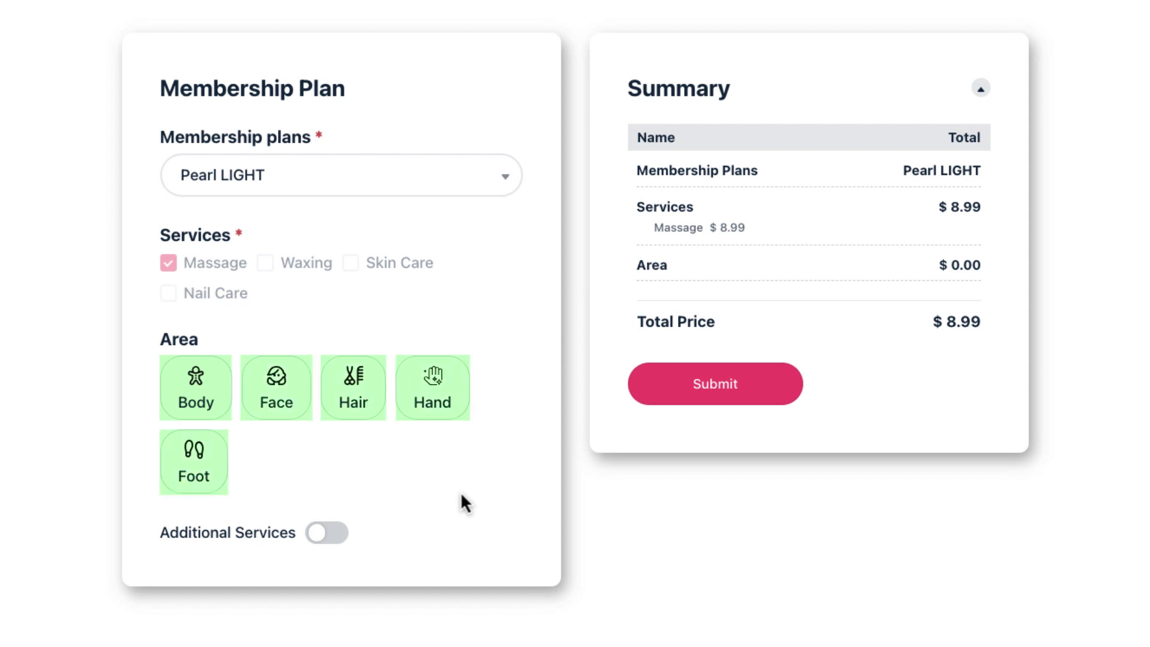
click(276, 175)
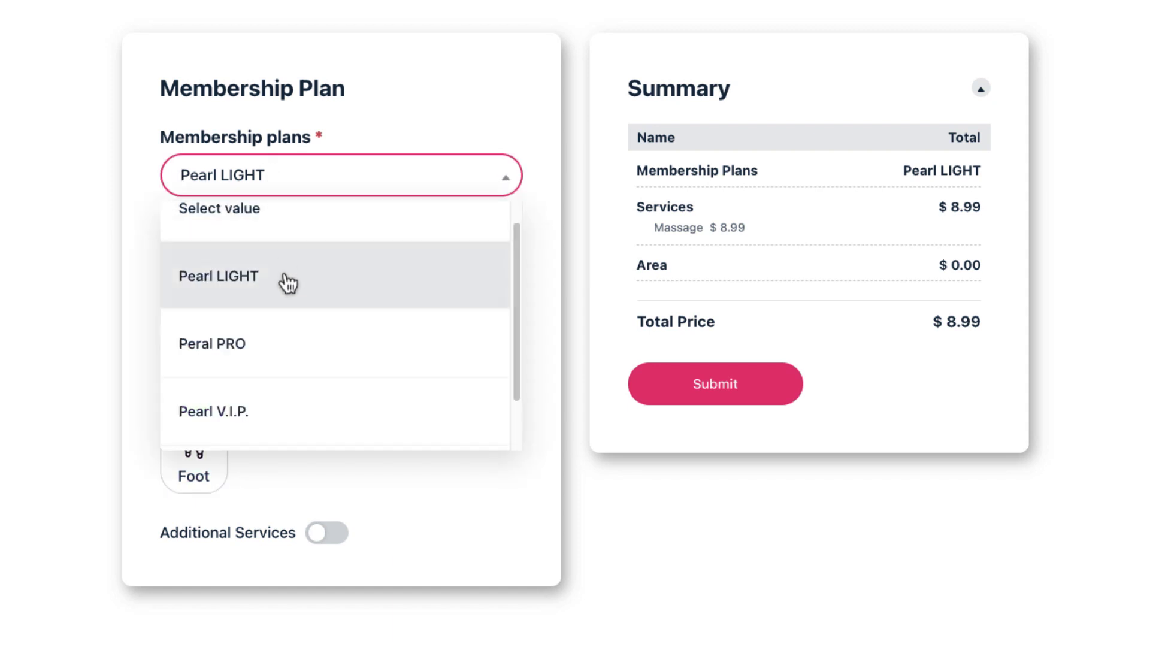
click(295, 344)
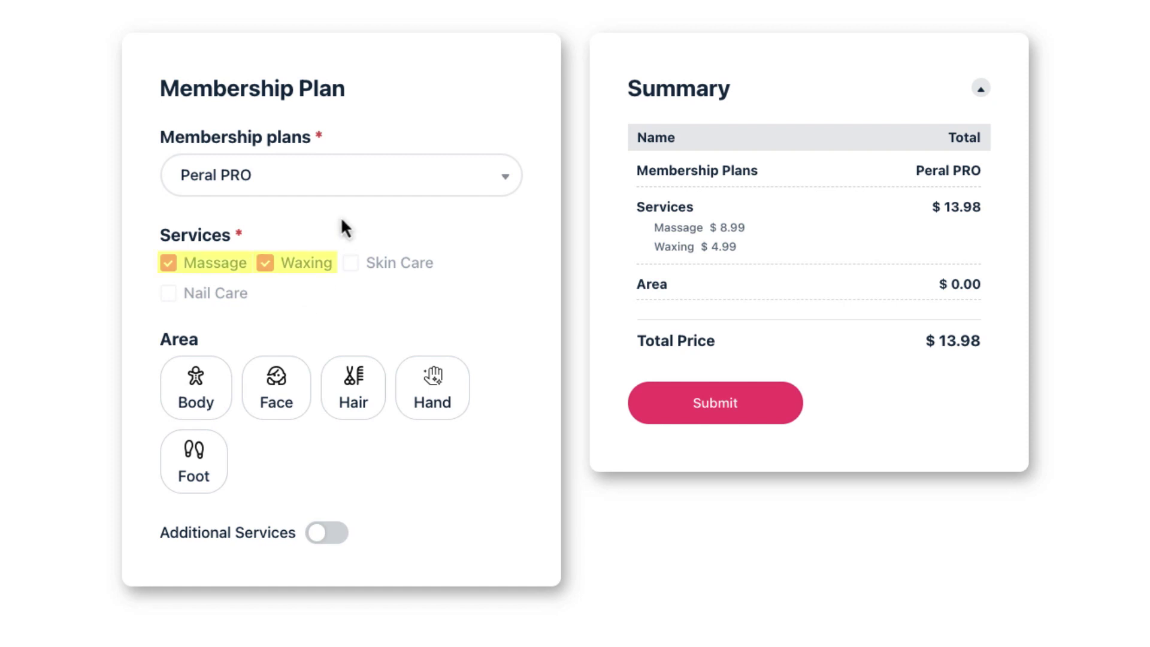
click(338, 190)
click(307, 411)
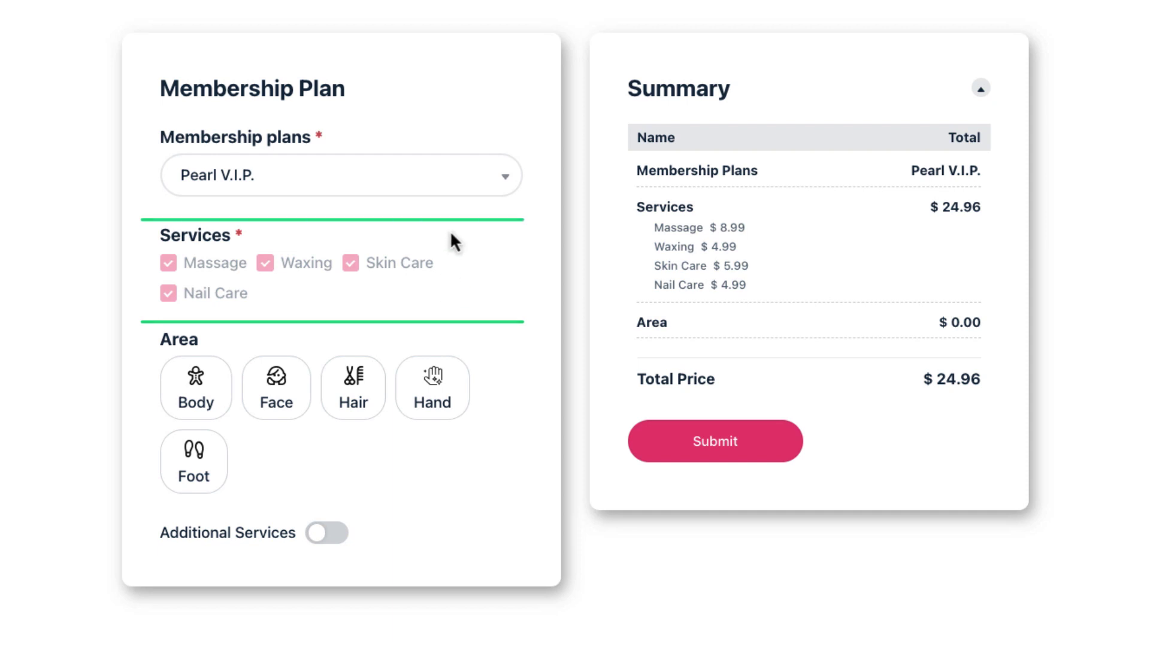
click(506, 199)
scroll(418, 318, down, 3)
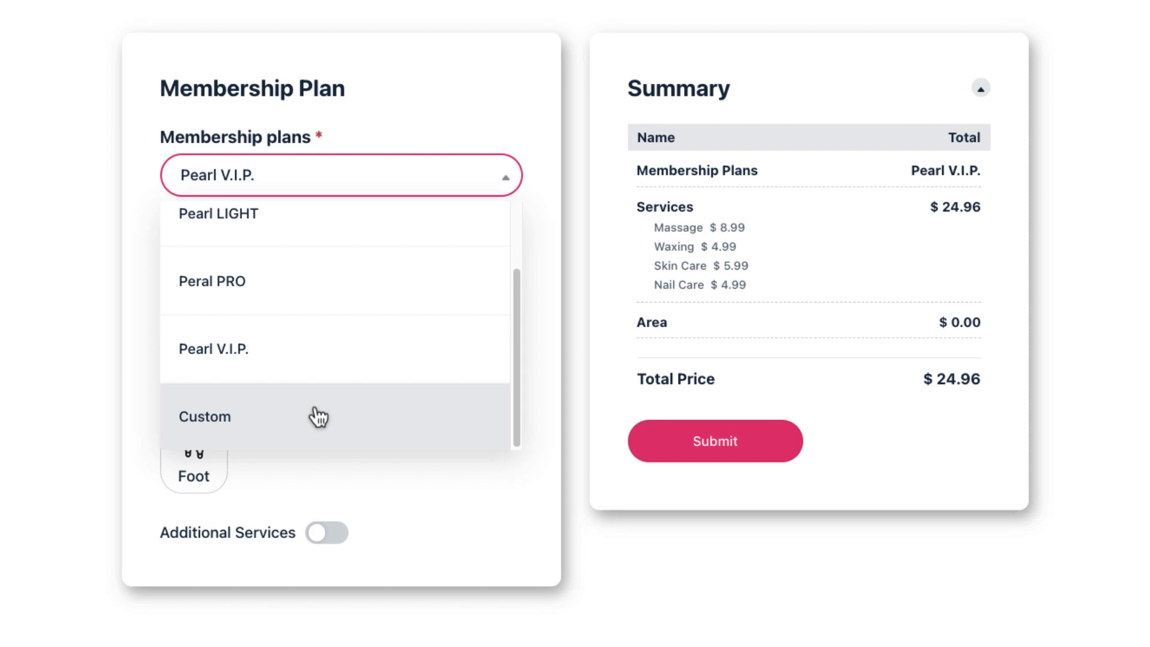
With the Custom plan, tick Nail Care, Skin Care and Waxing, pick Body and Hair, then untick Waxing
click(218, 423)
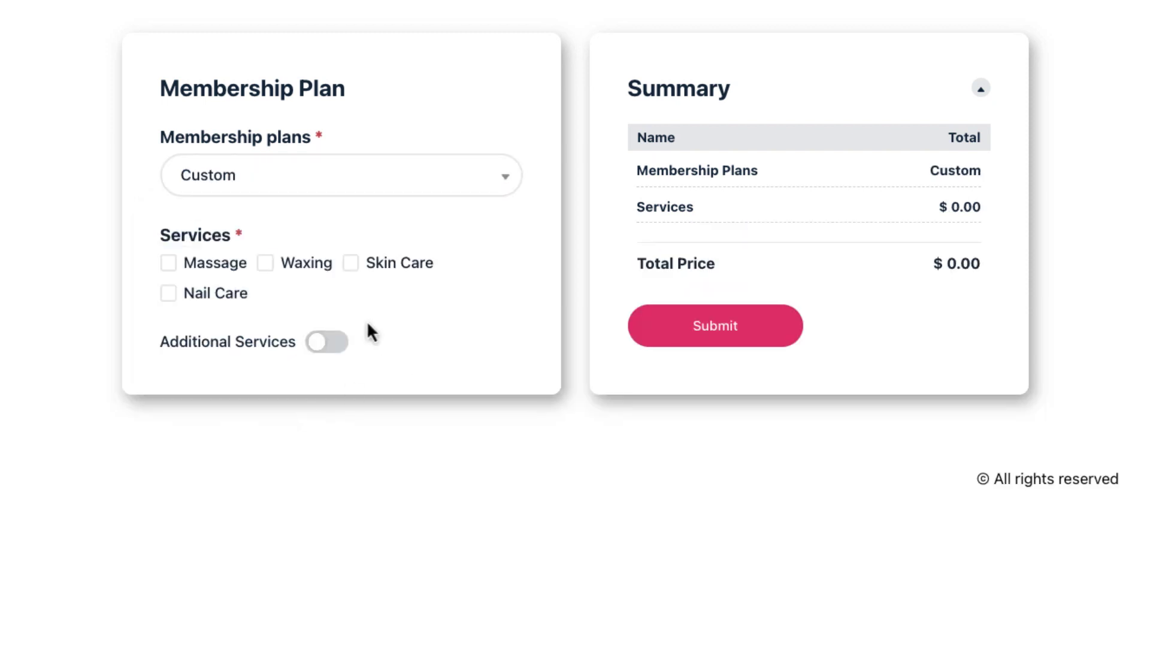
click(230, 302)
click(360, 265)
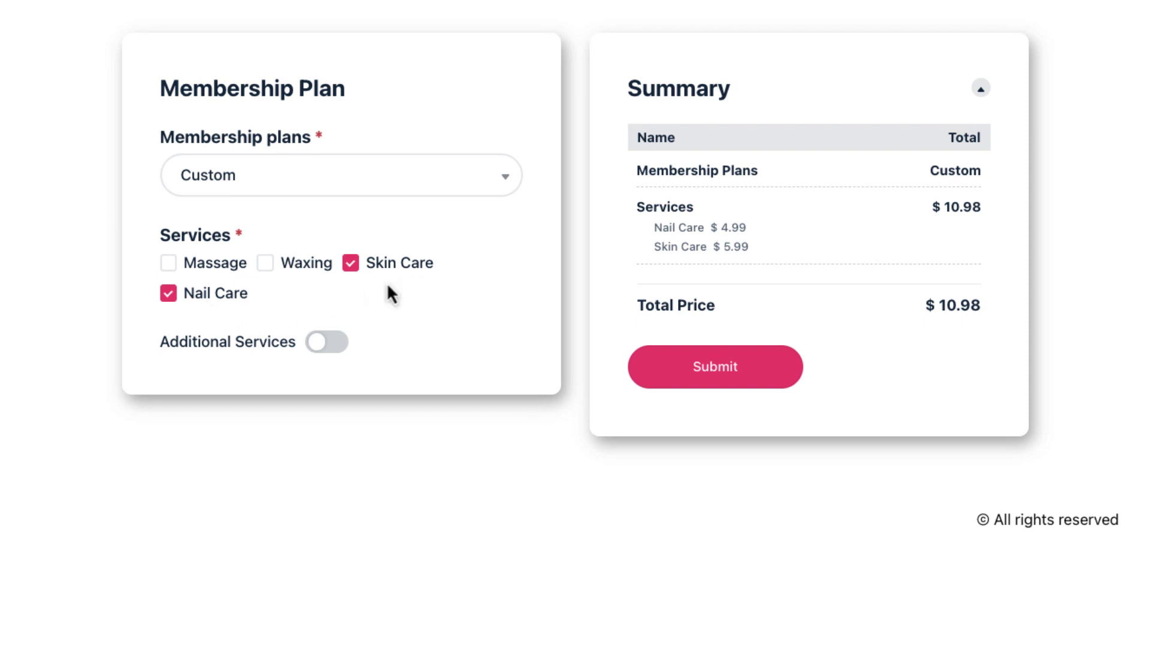
click(273, 267)
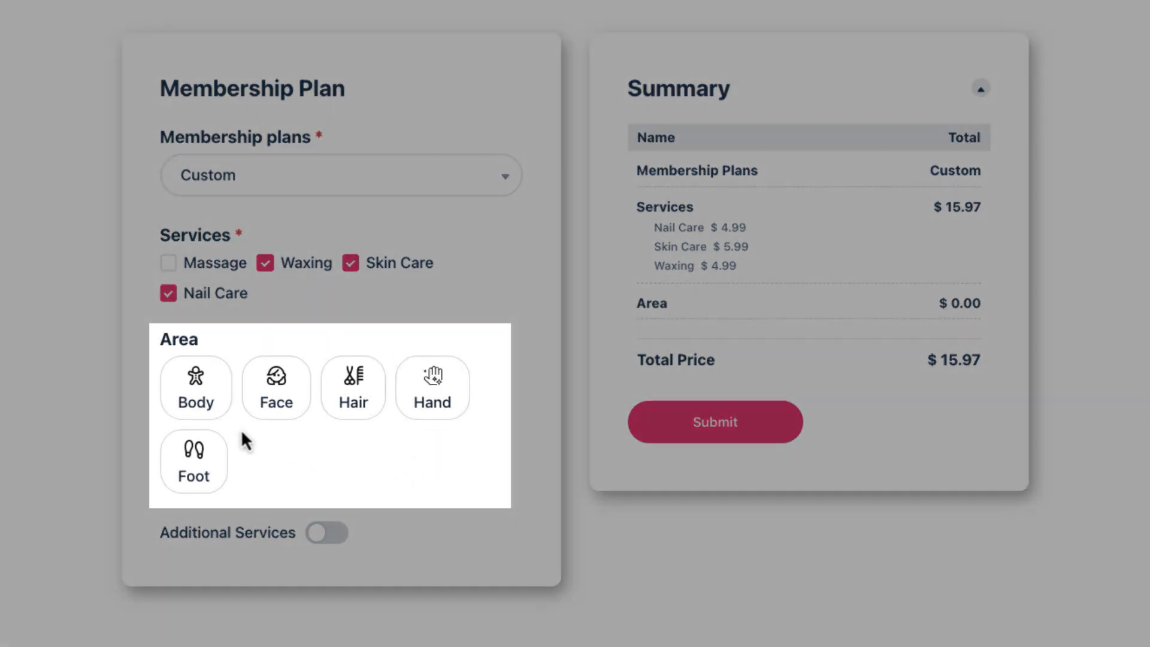
click(227, 411)
click(346, 408)
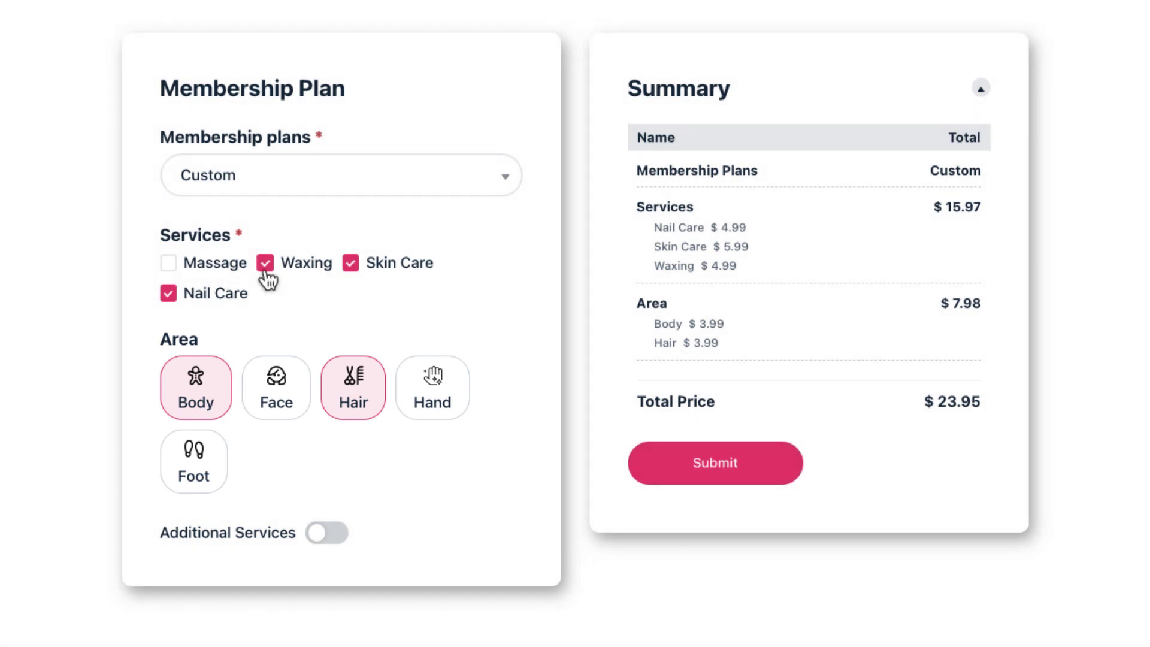
click(264, 268)
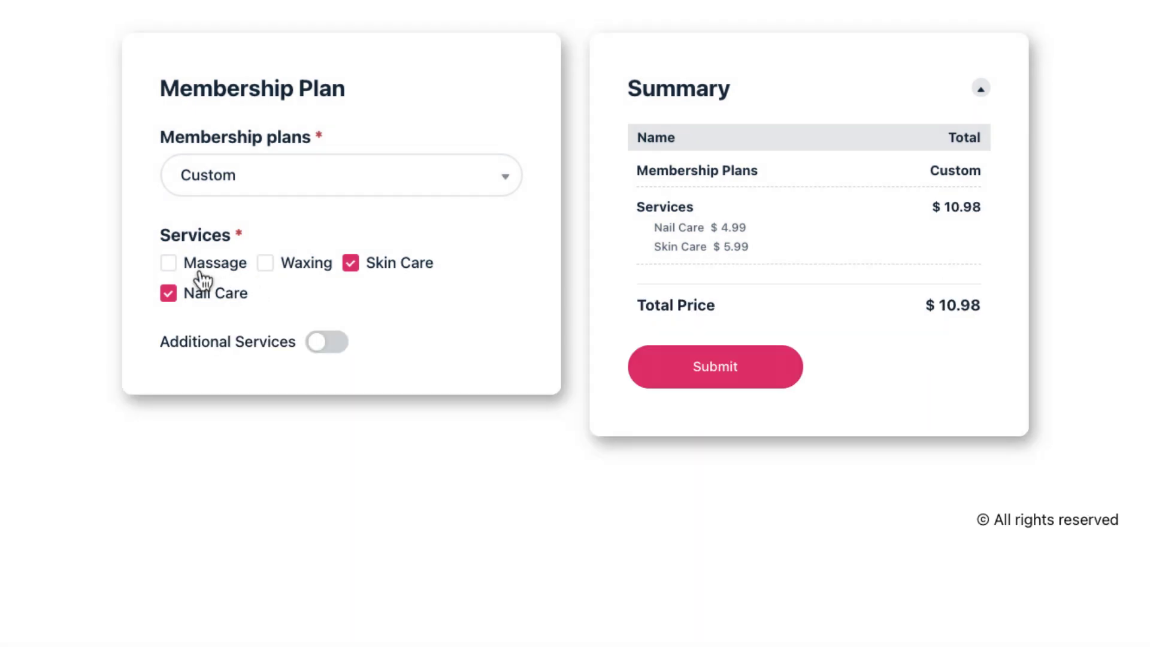
Tick Massage and Waxing, untick Nail Care, and add Infrared Sauna from More Services
click(202, 275)
click(277, 273)
click(201, 296)
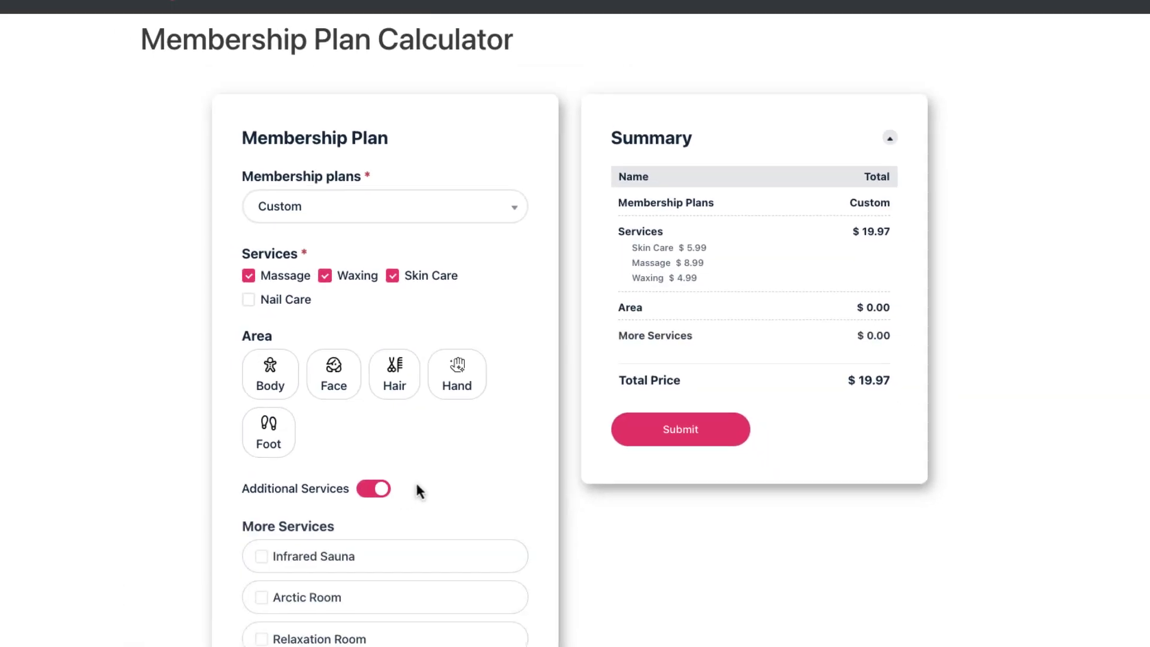
scroll(447, 443, down, 3)
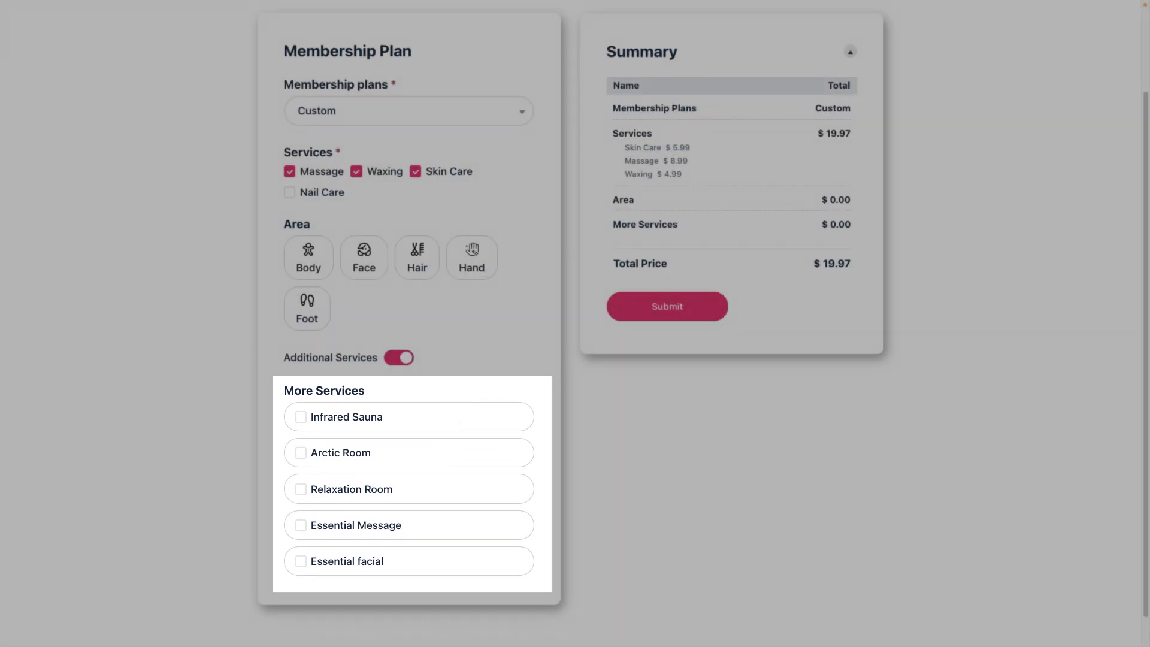
click(442, 426)
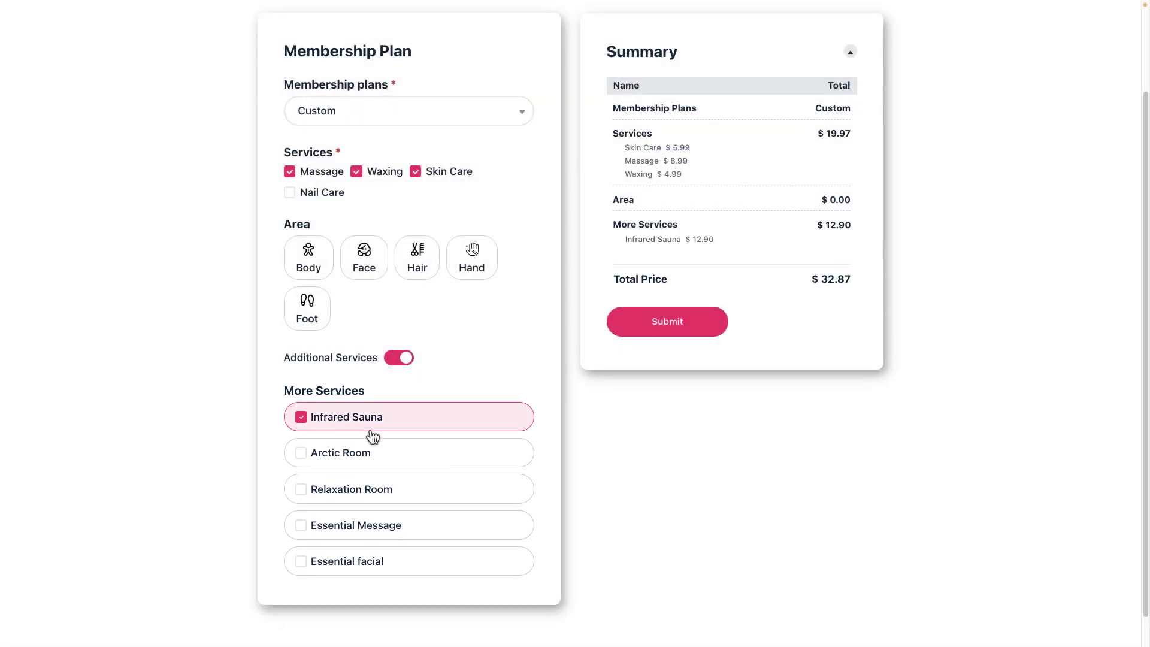
scroll(441, 426, up, 2)
scroll(575, 324, up, 1)
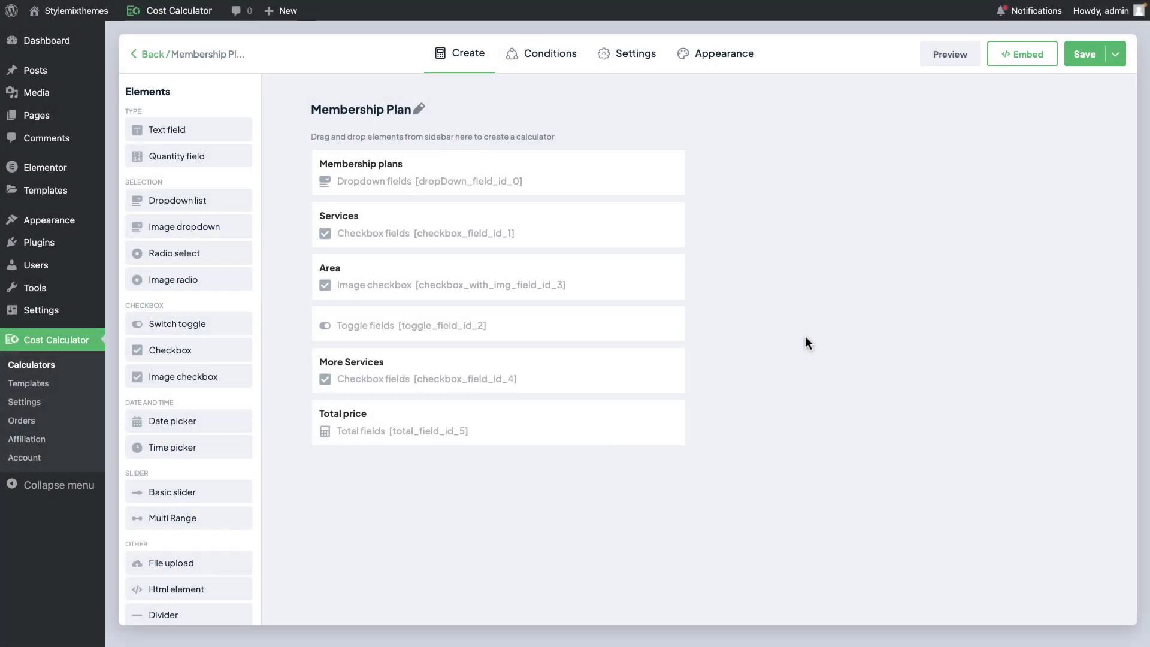
Open the settings of Membership plans, then Services and its Styles tab, then the Area field
click(481, 180)
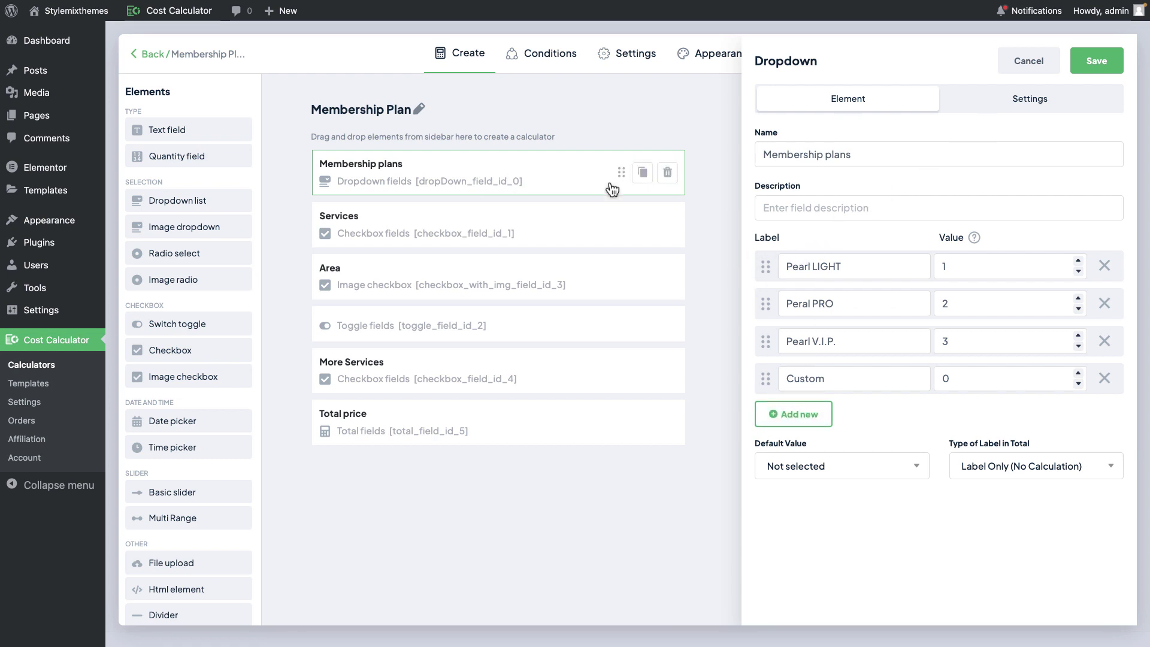
click(533, 222)
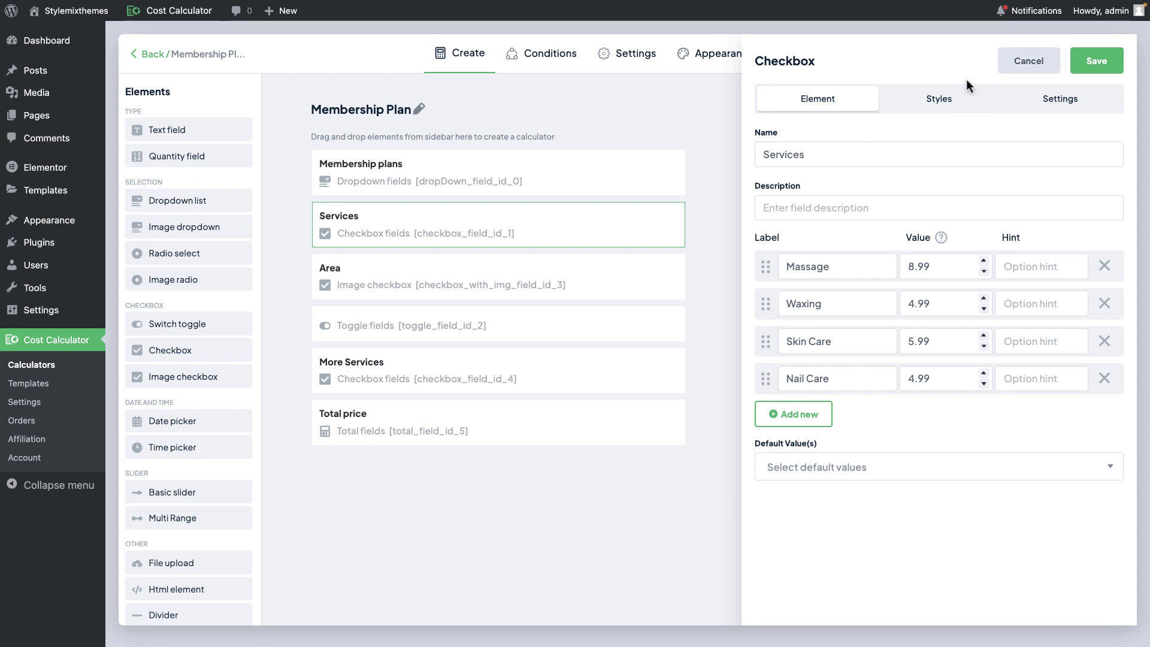
click(937, 97)
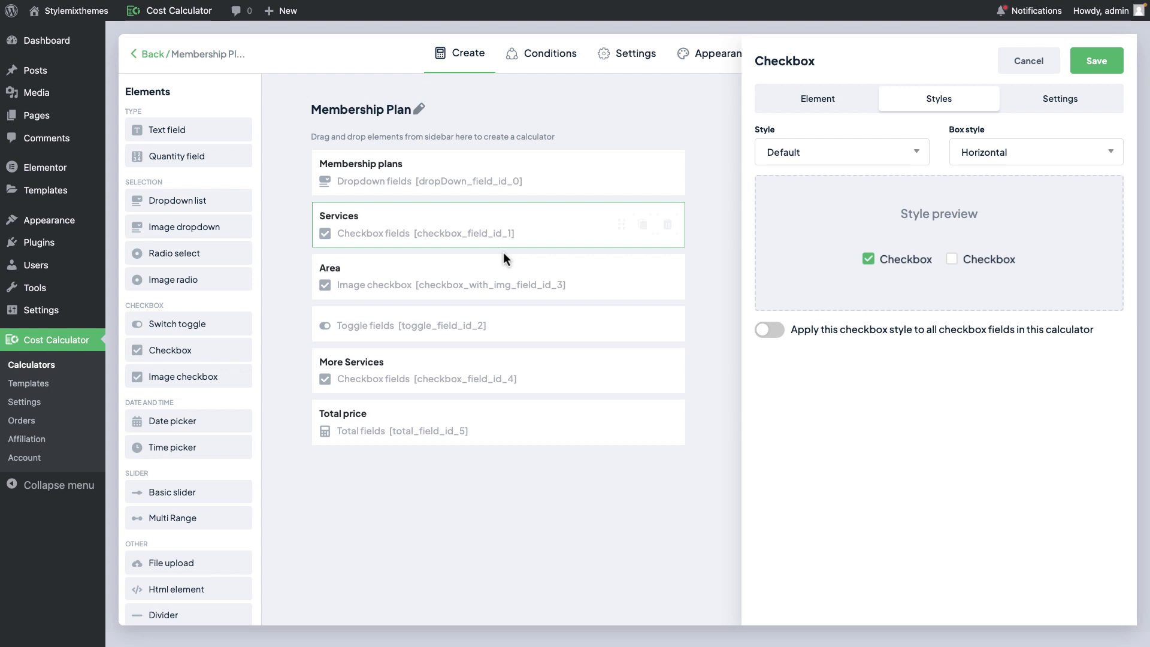
click(491, 265)
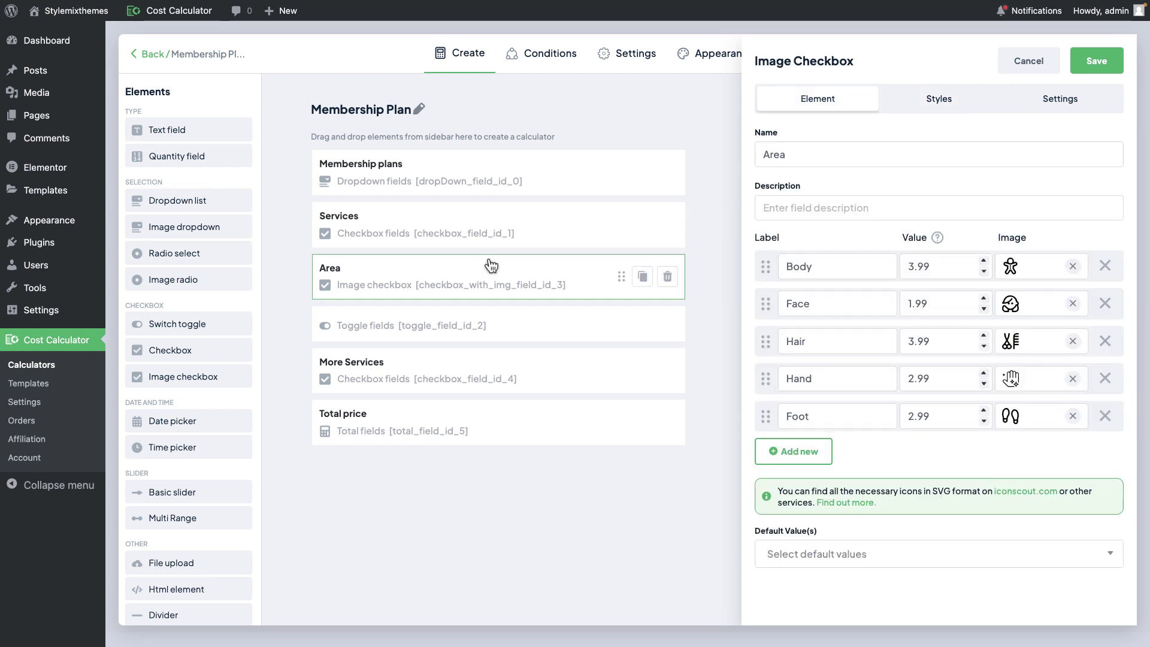
Check Area's Hidden by Default setting and Box with icon style, then open the Additional Services toggle
click(442, 223)
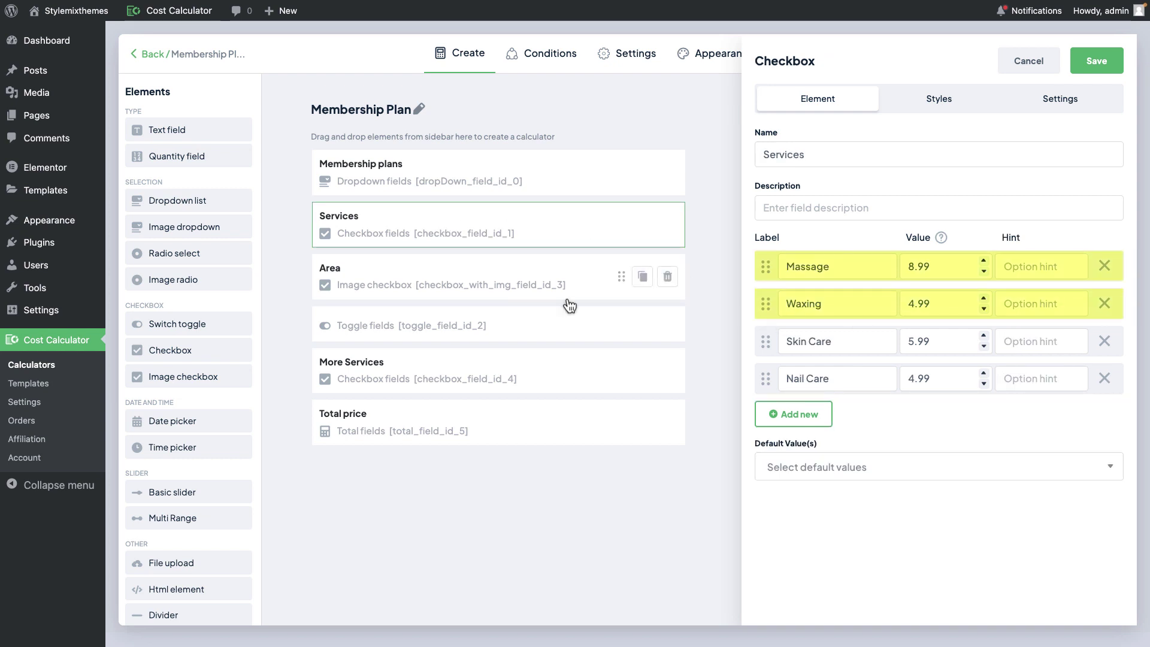
click(535, 290)
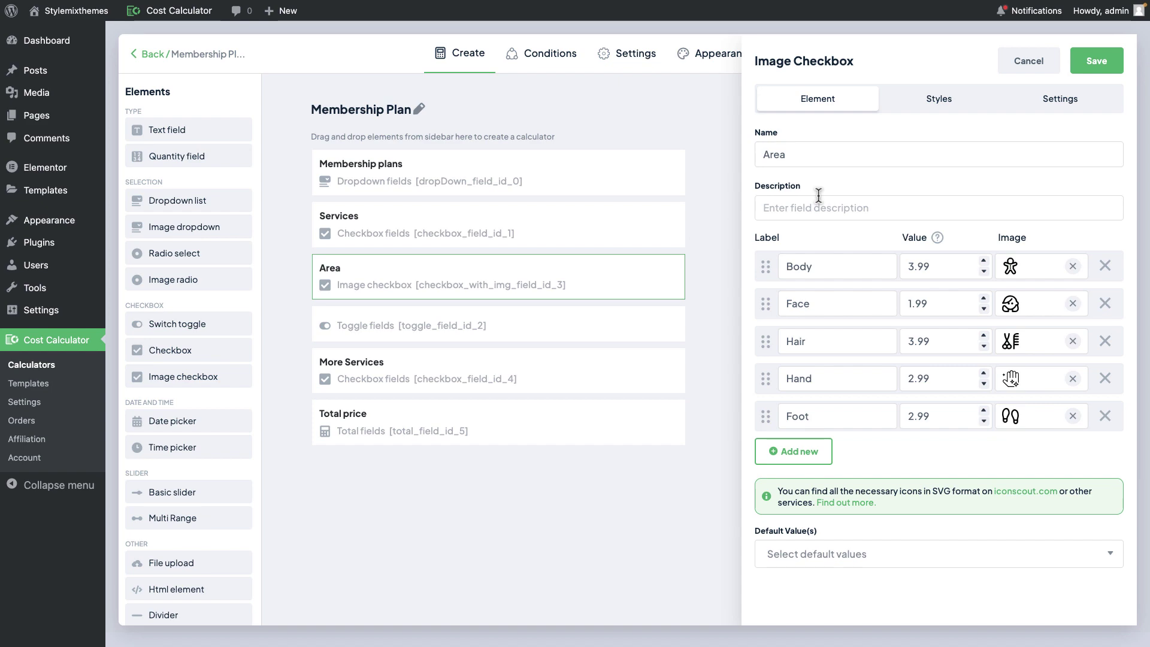
click(1069, 109)
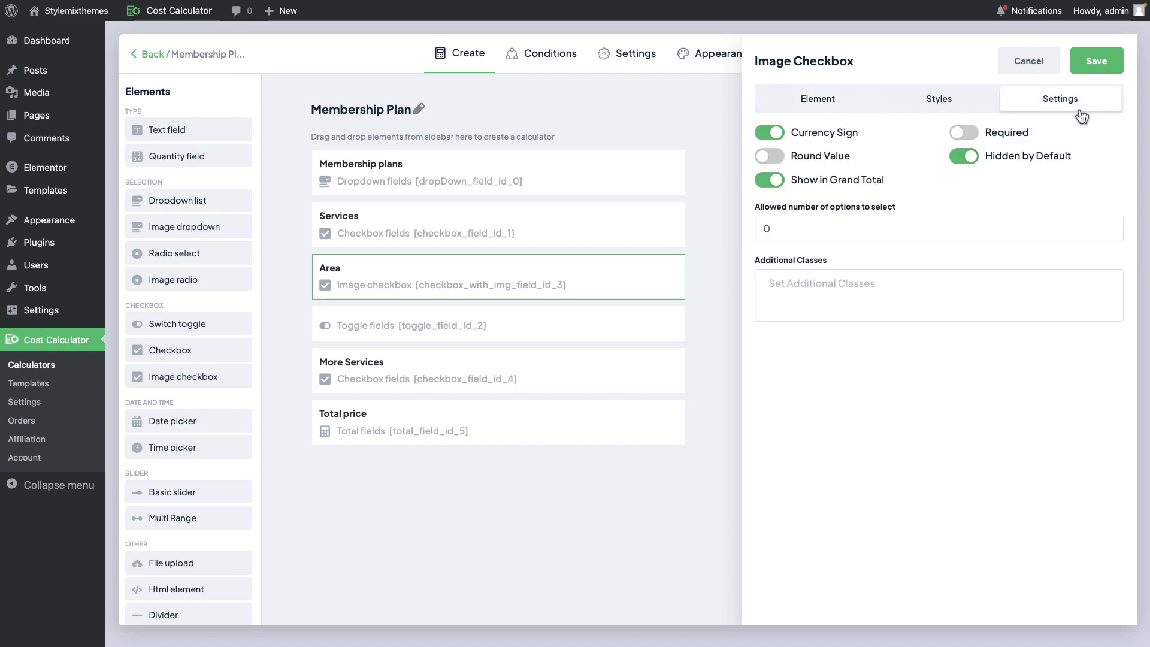
click(968, 159)
click(923, 98)
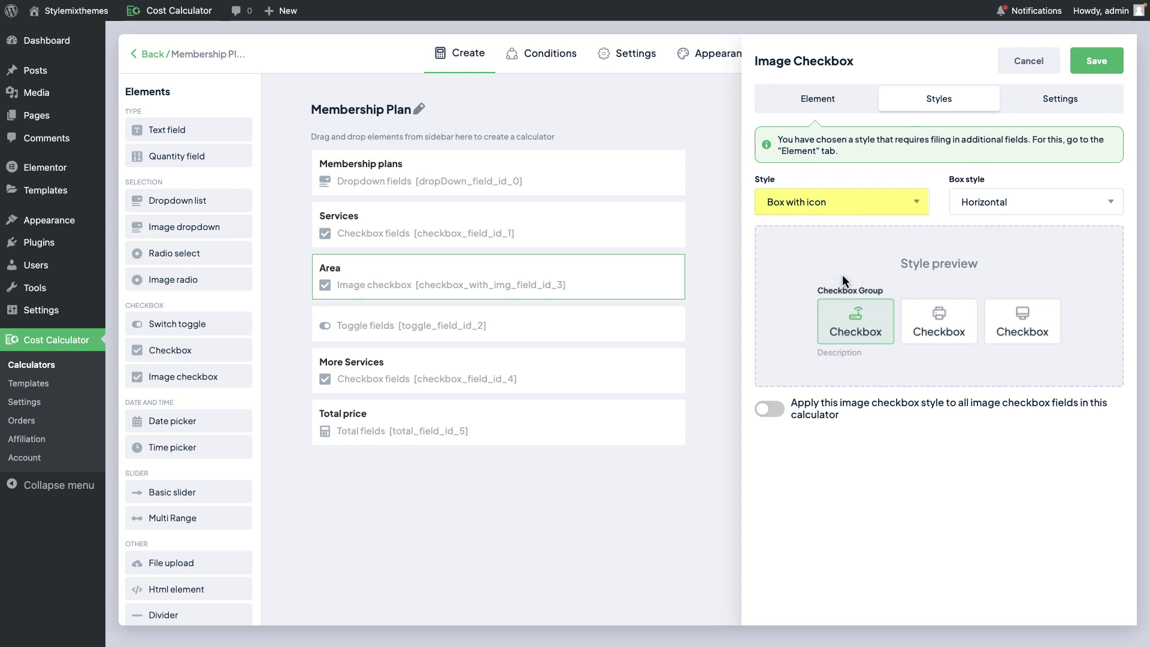
click(530, 328)
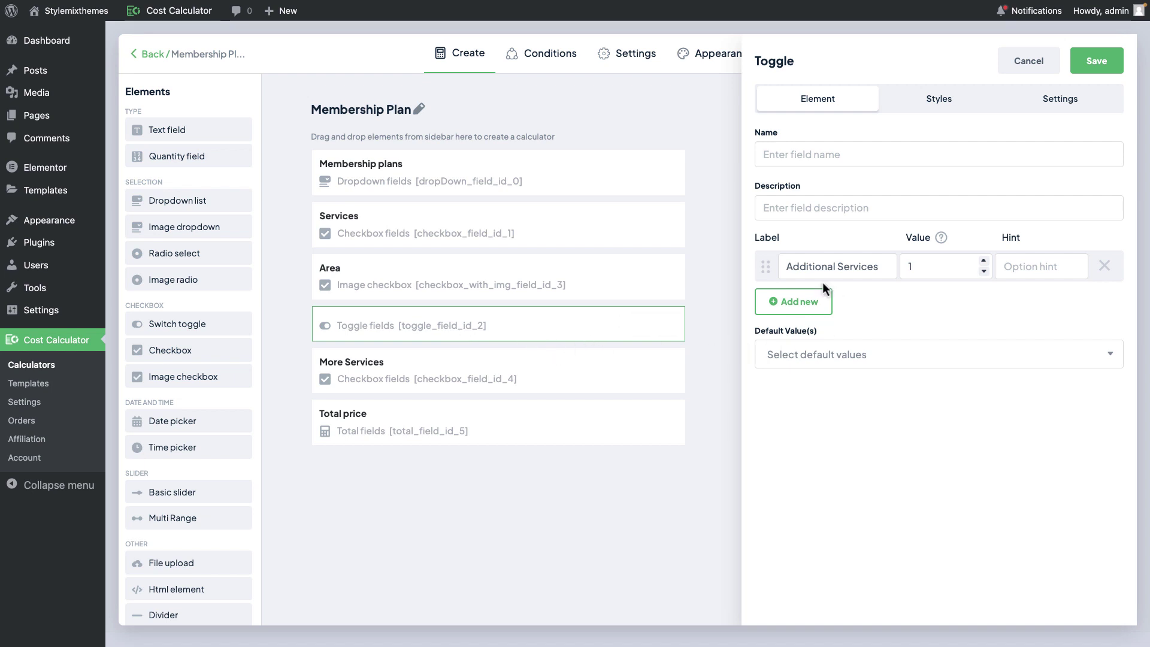
Review the More Services checkbox's hidden setting, Element and Styles tabs, then cancel the panel
click(493, 362)
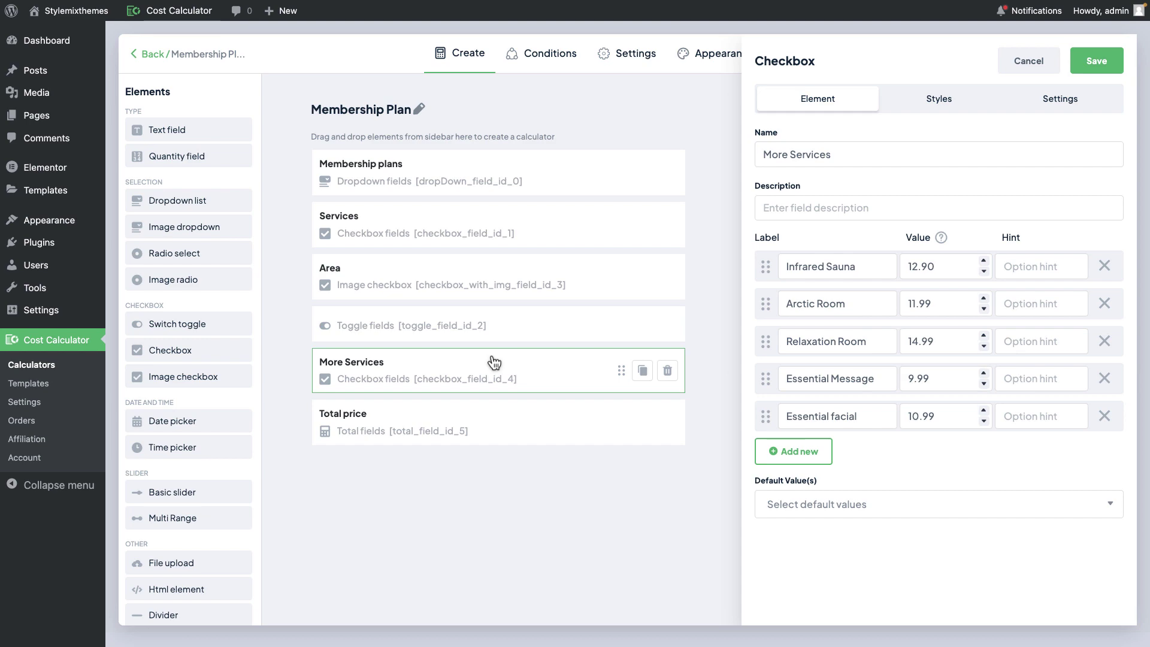
click(1091, 108)
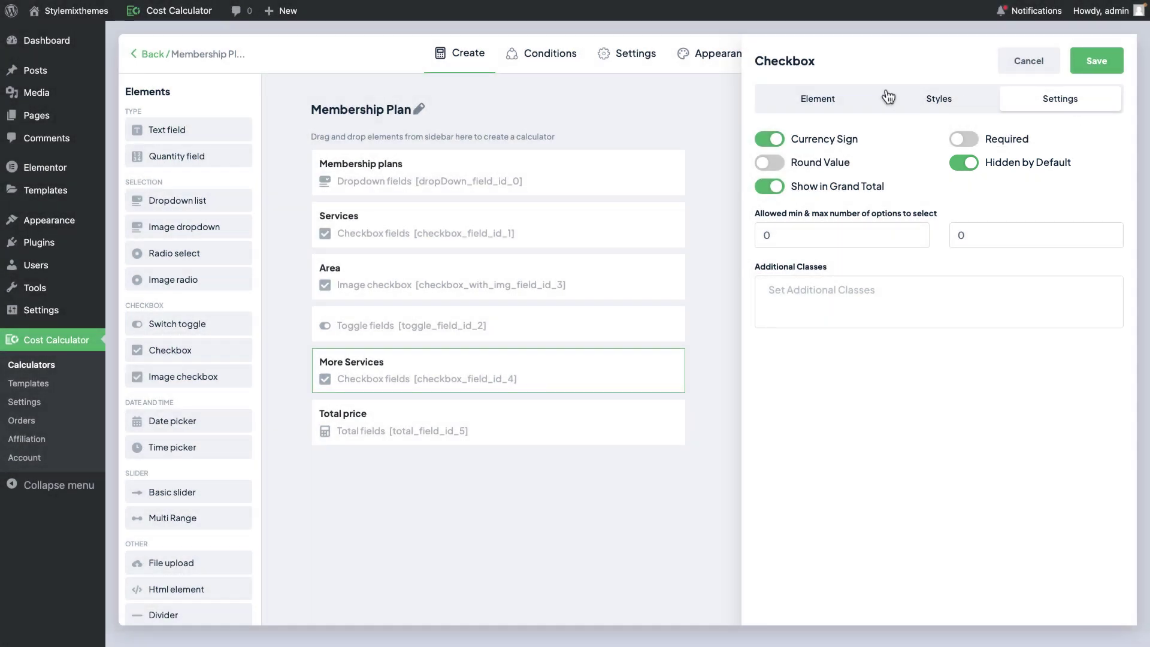
click(857, 100)
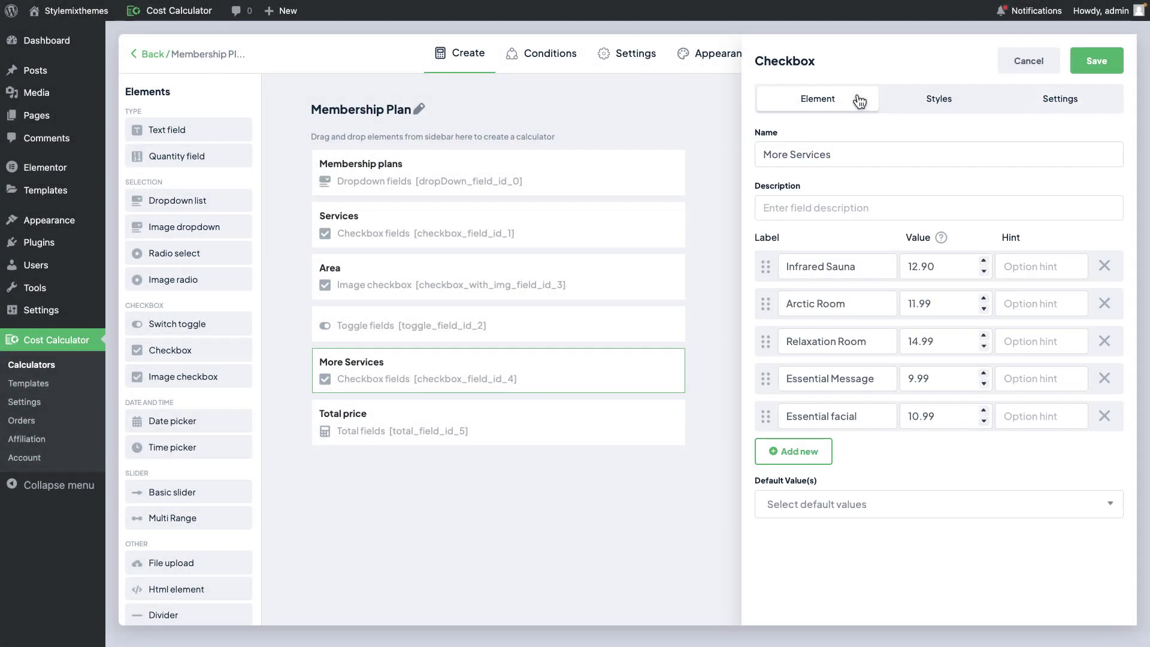
click(945, 100)
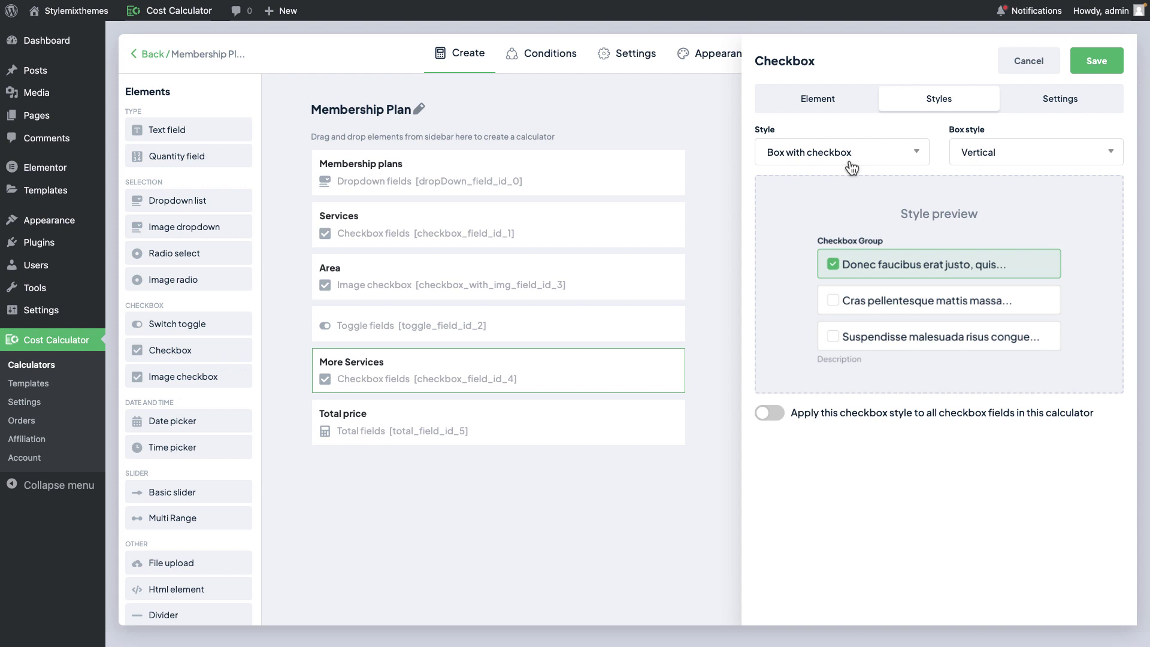
click(1030, 68)
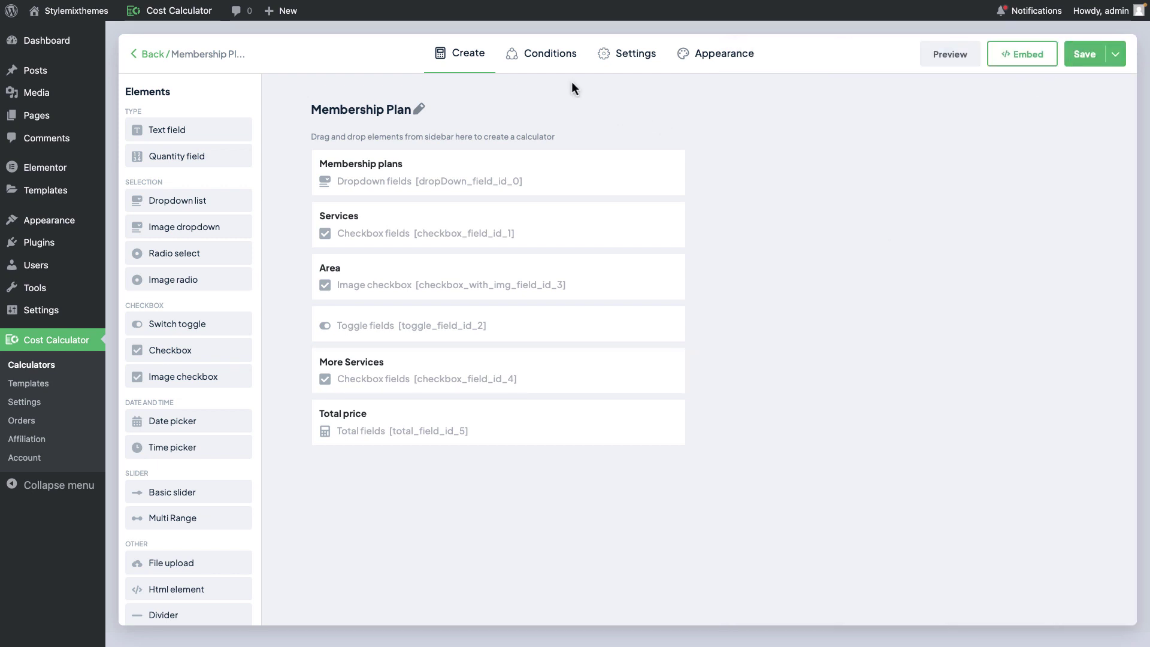
Place Membership plans and Services nodes on the Conditions canvas and connect plans to Services
click(552, 65)
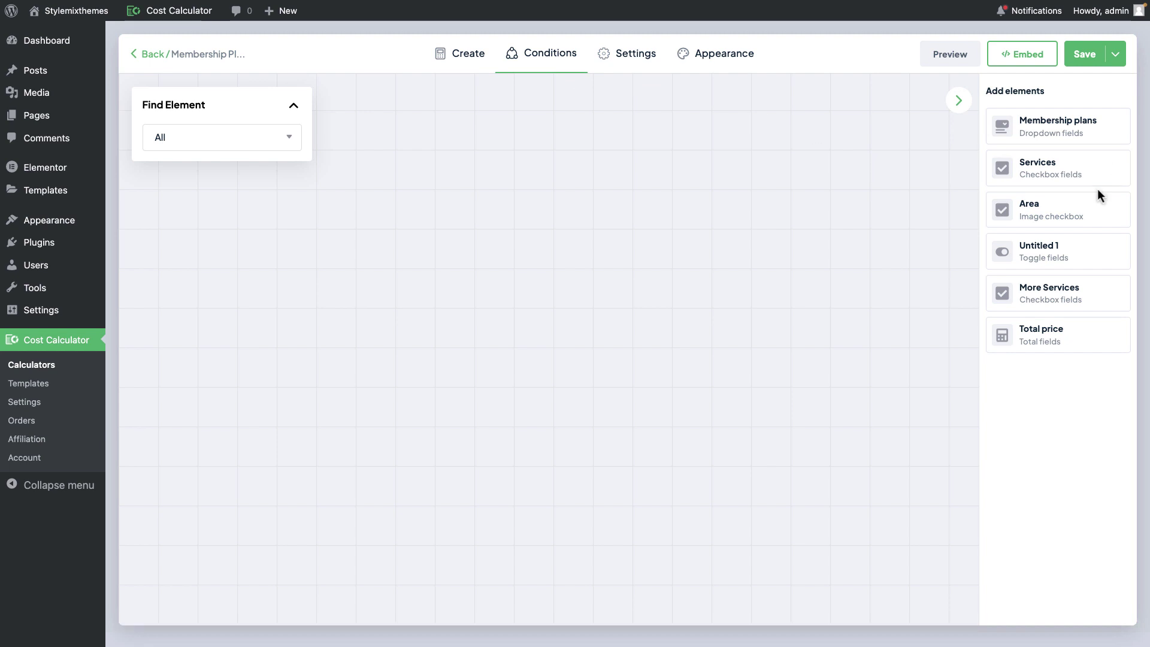
click(1035, 144)
drag(526, 336, 294, 307)
click(1060, 169)
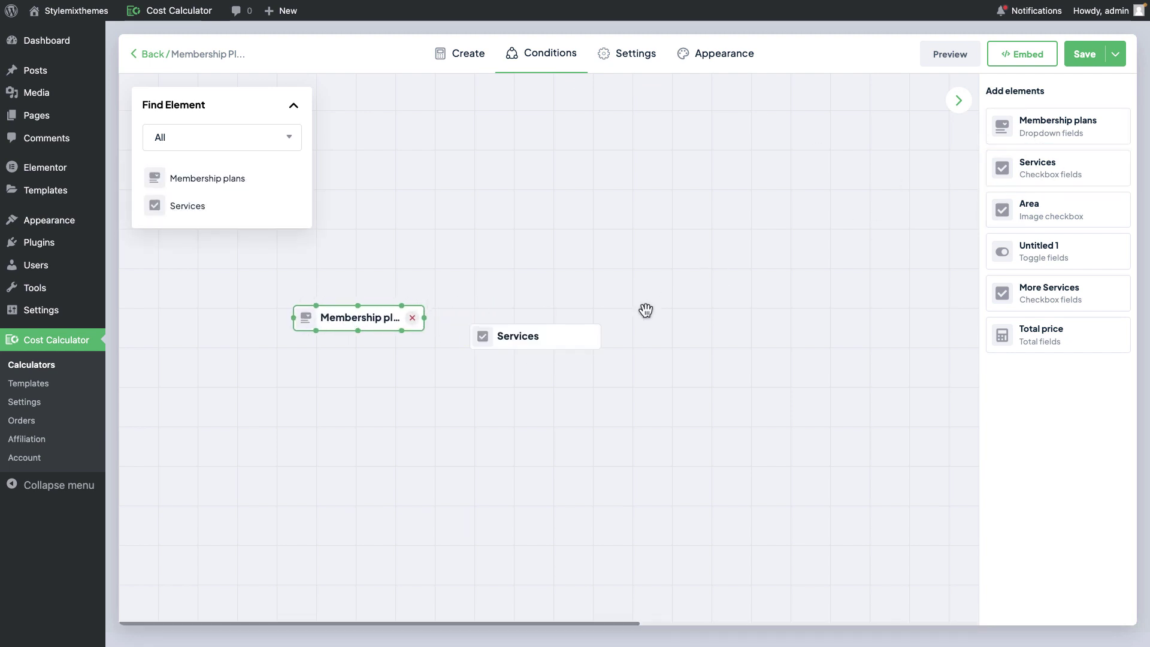
drag(554, 342, 710, 320)
click(410, 323)
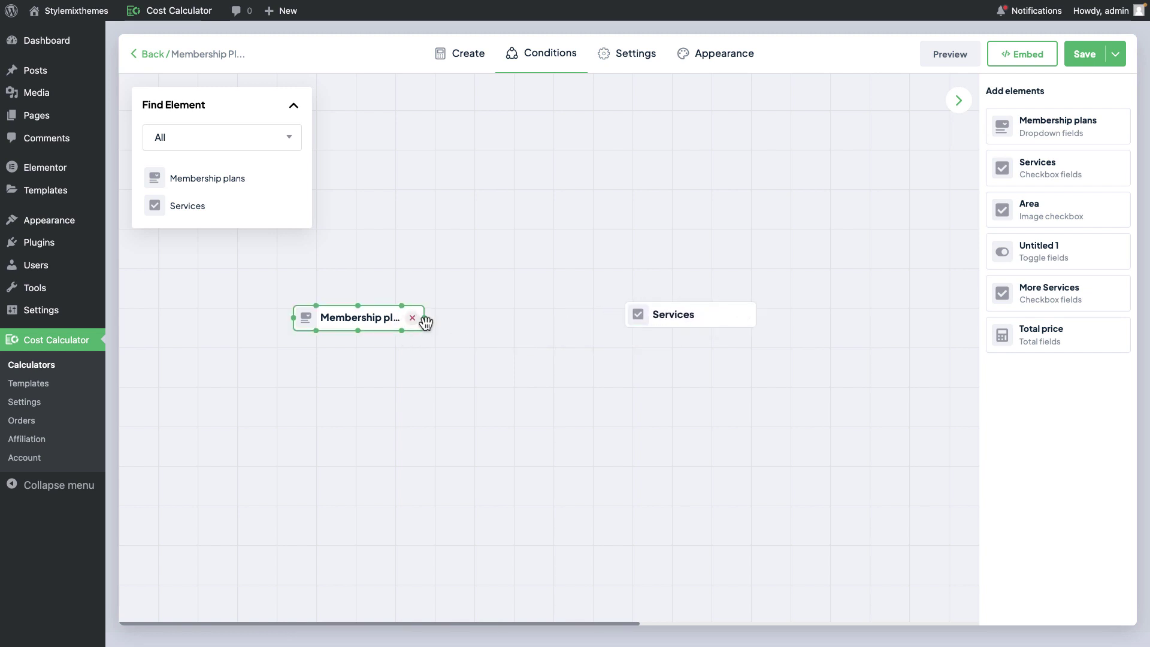
drag(425, 321, 623, 318)
Add a link condition: when Pearl LIGHT is selected, select and disable Massage; save it
click(535, 324)
click(381, 238)
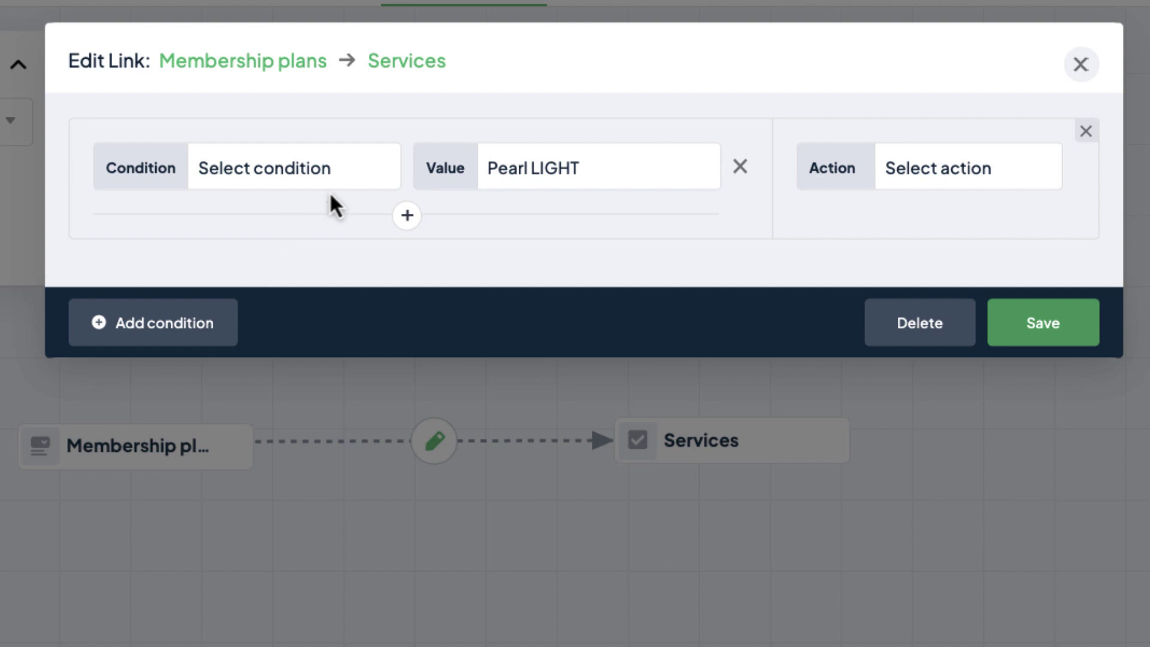
click(357, 179)
click(309, 200)
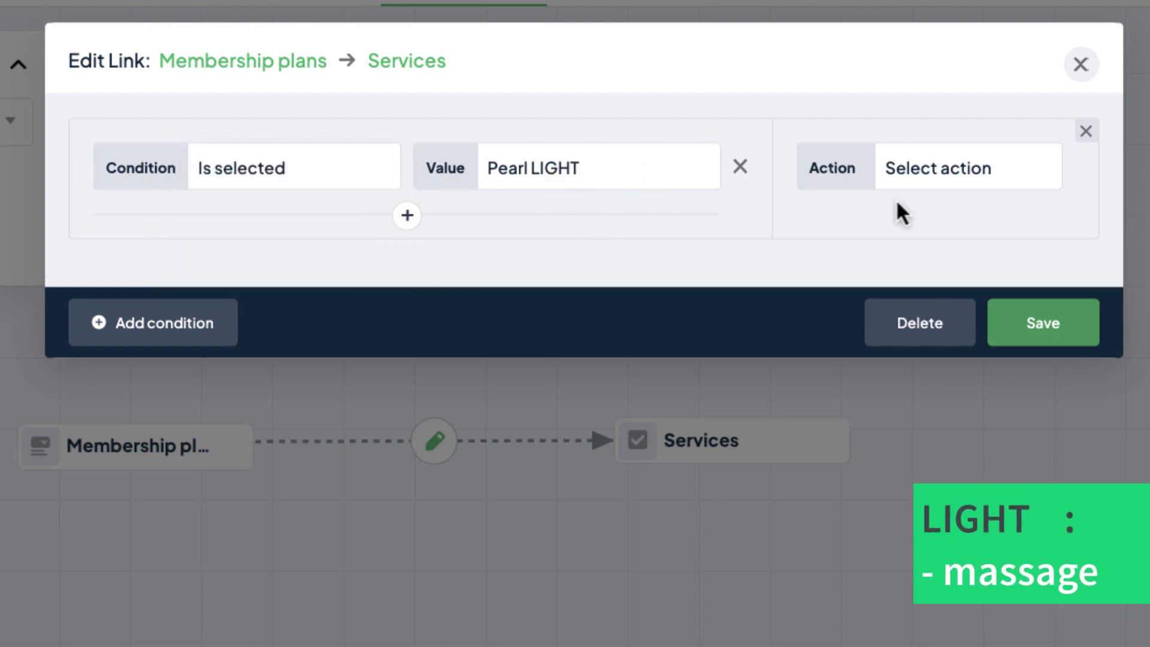
click(951, 181)
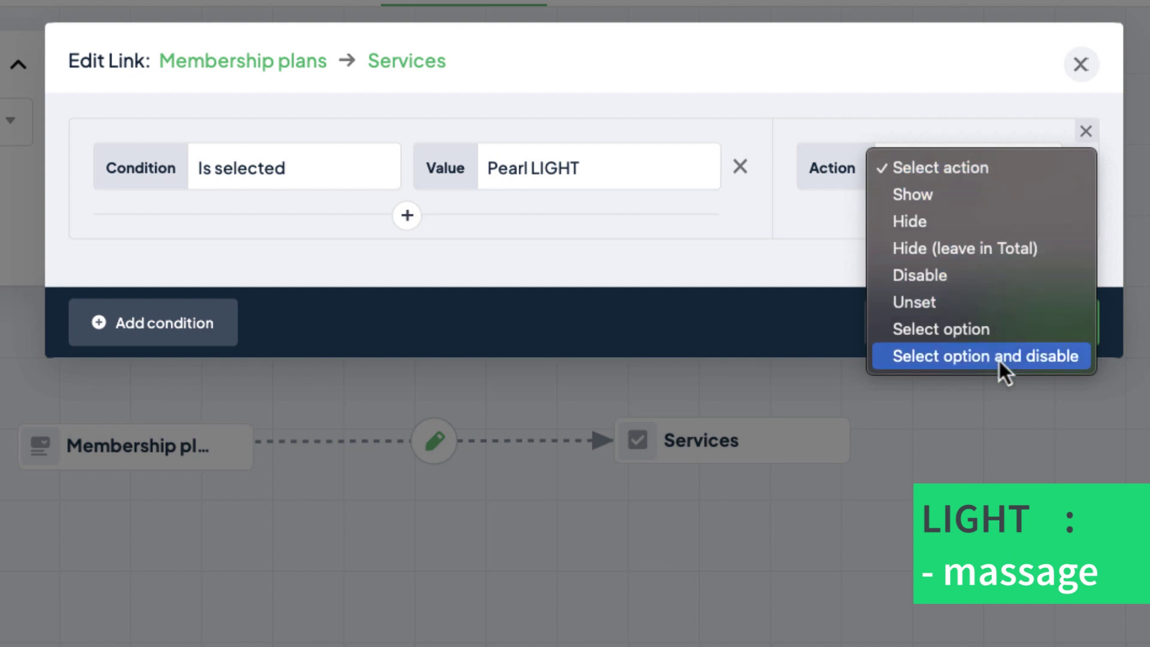
click(969, 360)
click(970, 243)
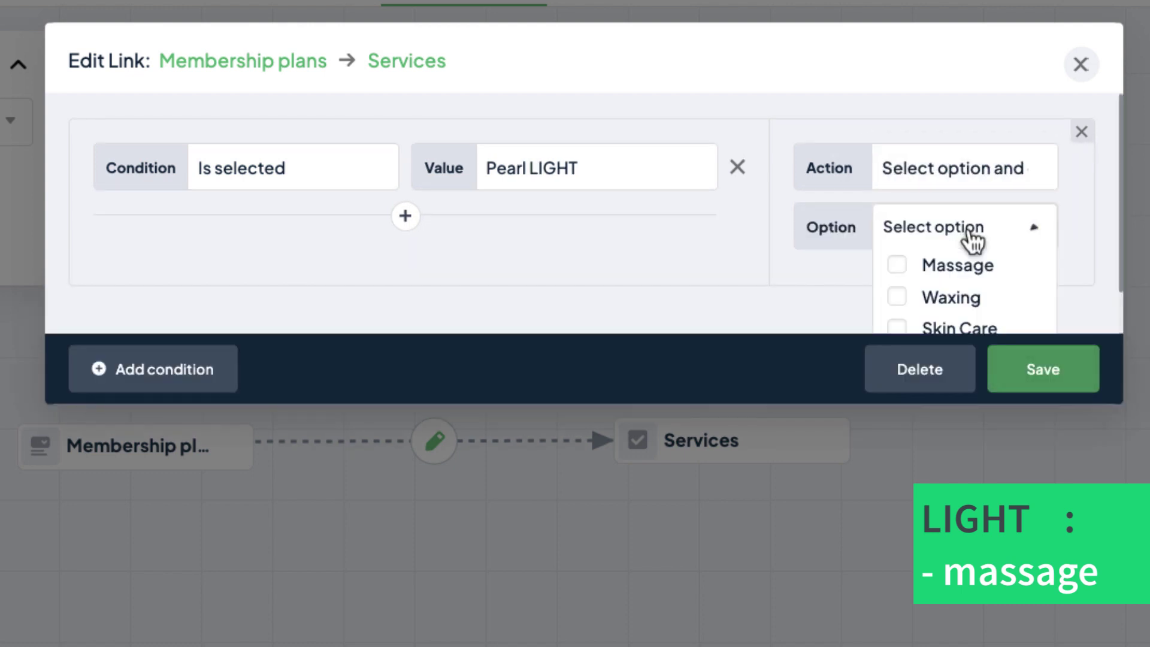
click(903, 267)
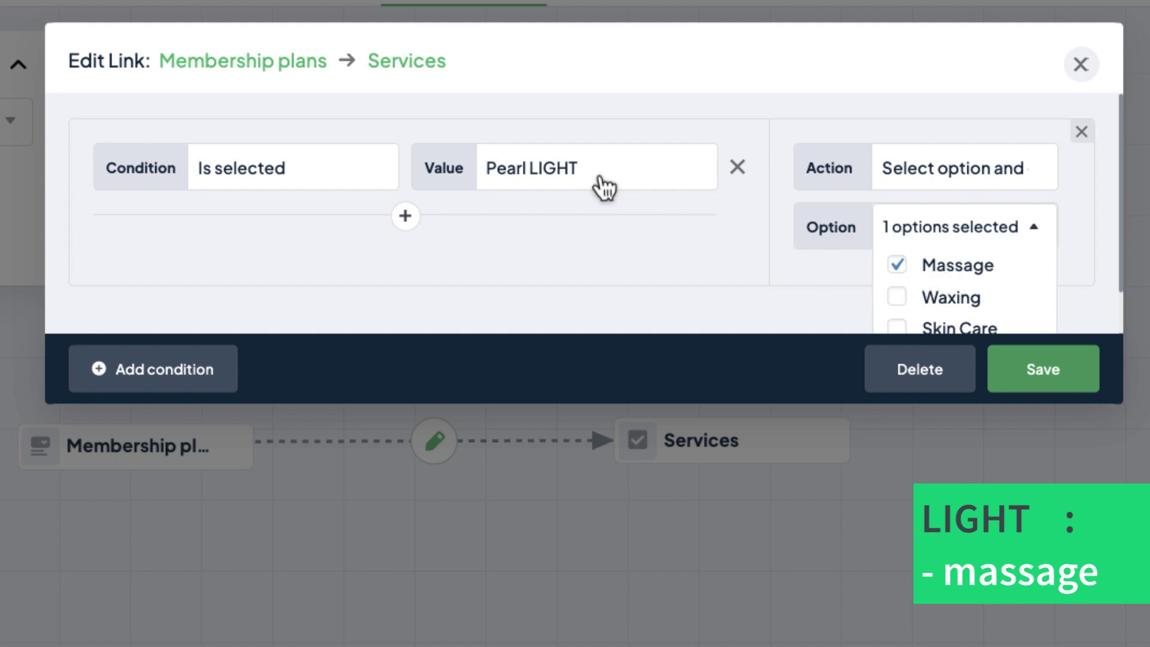
click(735, 300)
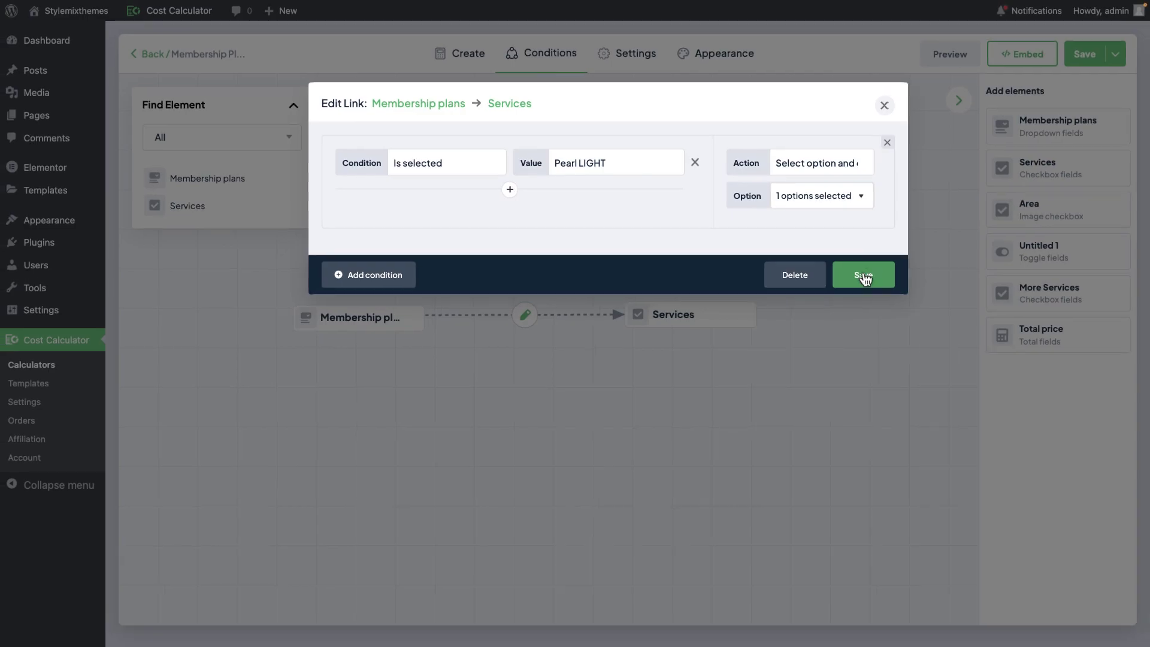
click(863, 276)
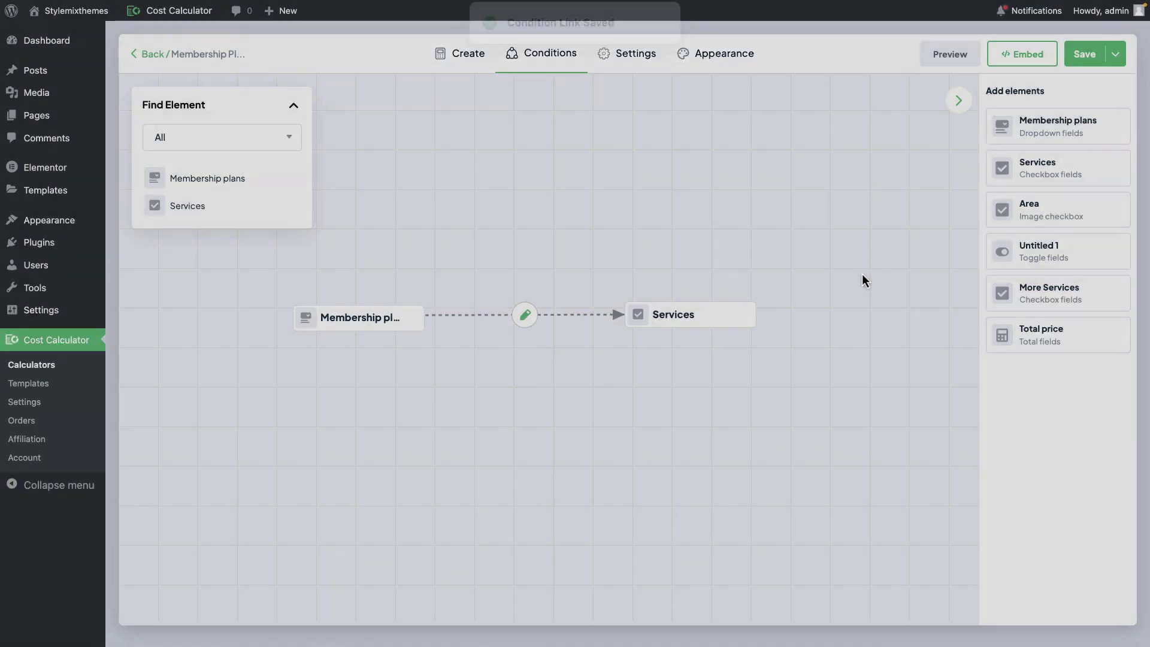
Preview the calculator, choose Pearl LIGHT to confirm Massage is locked at $8.99, then close
click(953, 56)
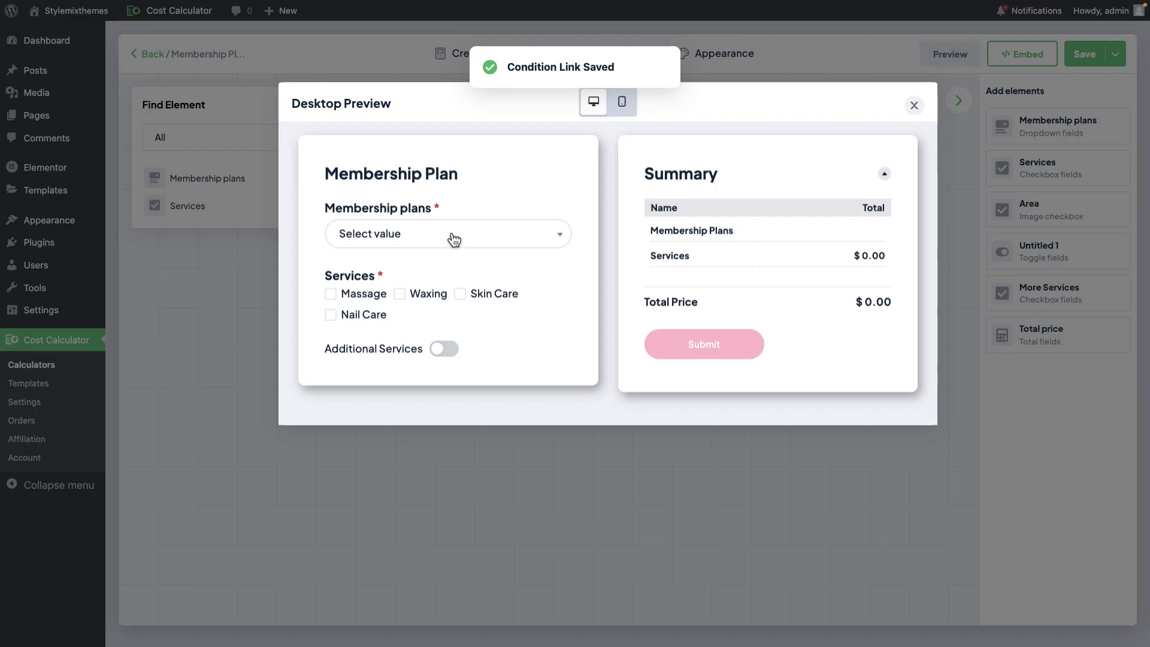
click(454, 240)
click(402, 323)
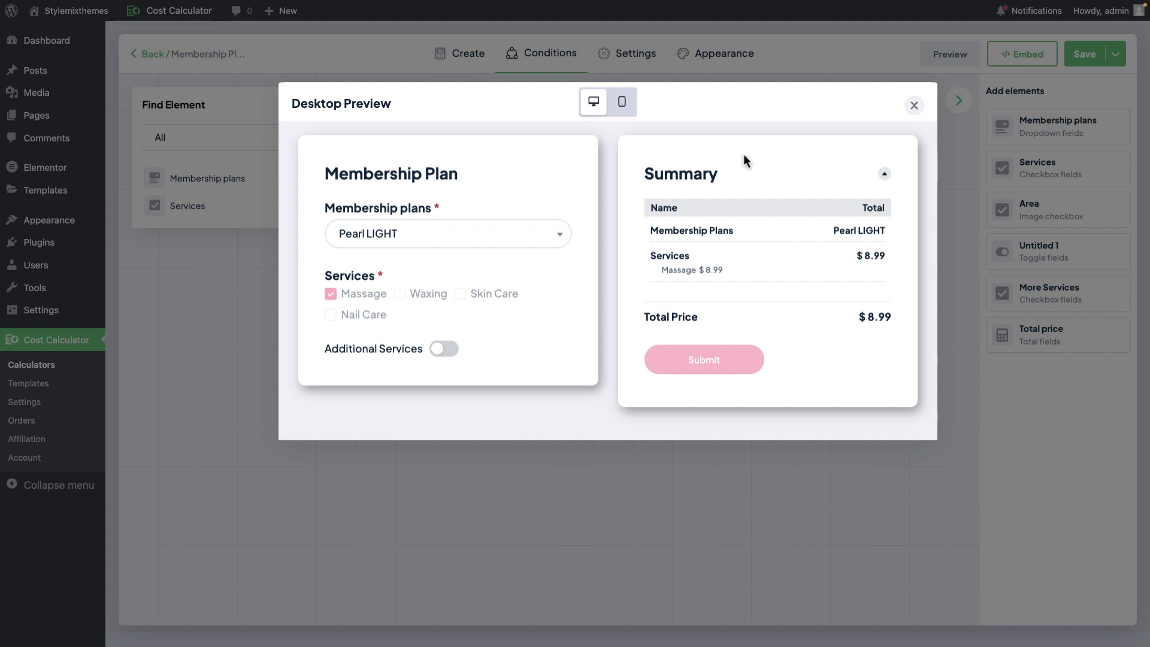
click(913, 106)
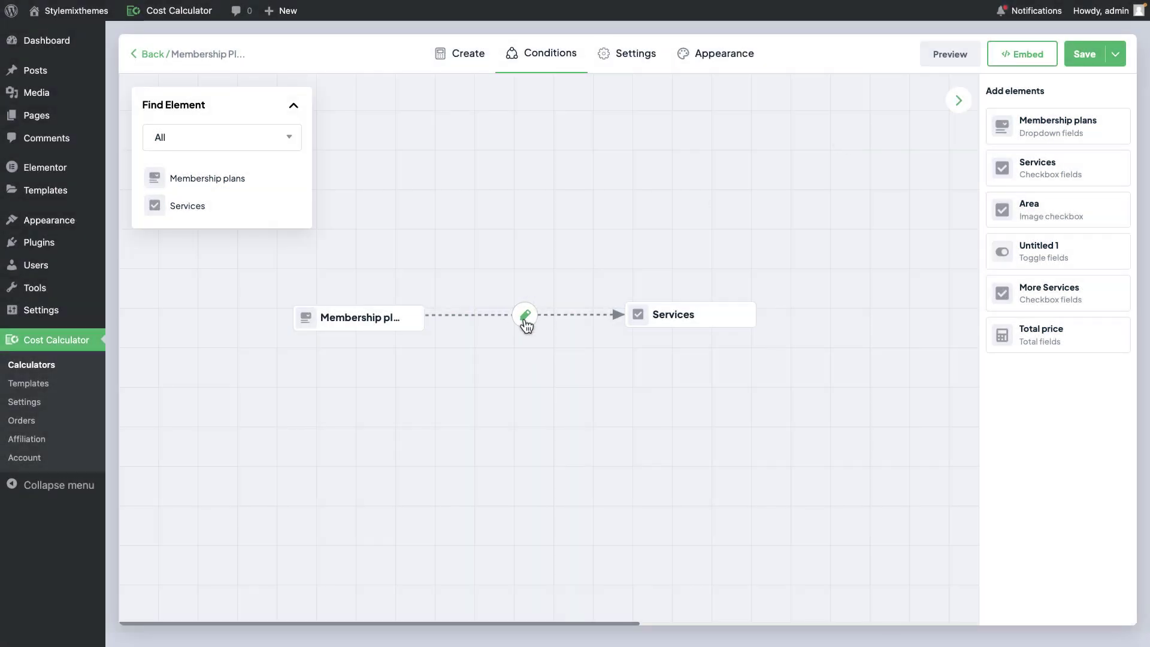
Change the Pearl LIGHT link's action to Select option with Massage, save, and preview
click(526, 318)
click(837, 177)
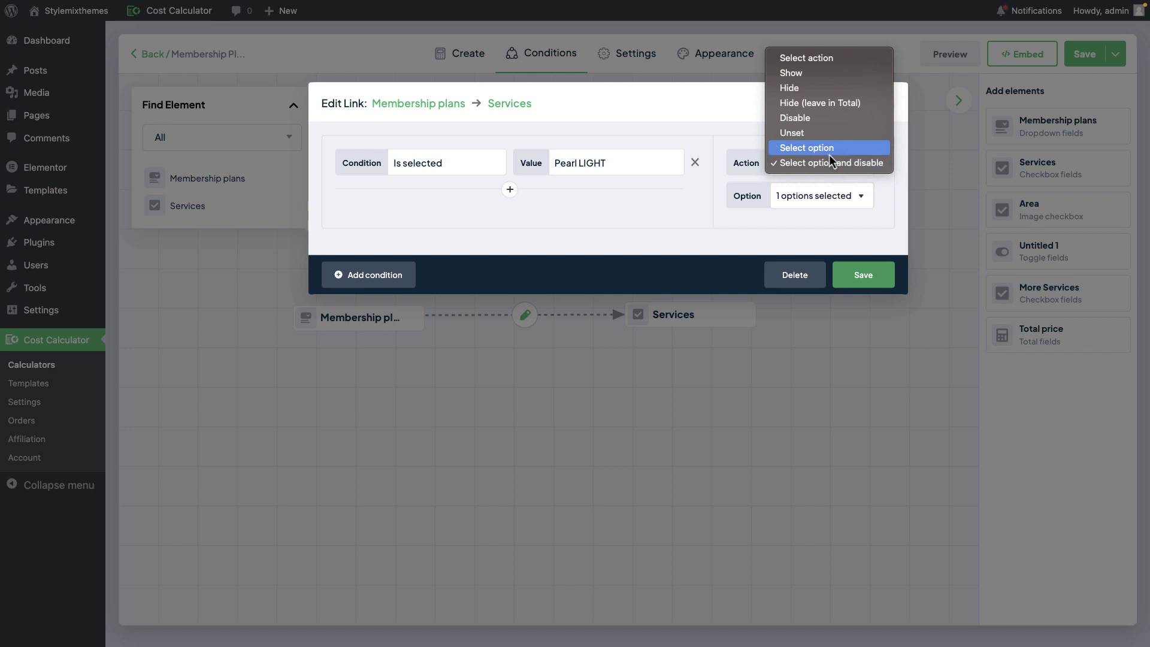
click(828, 154)
click(831, 199)
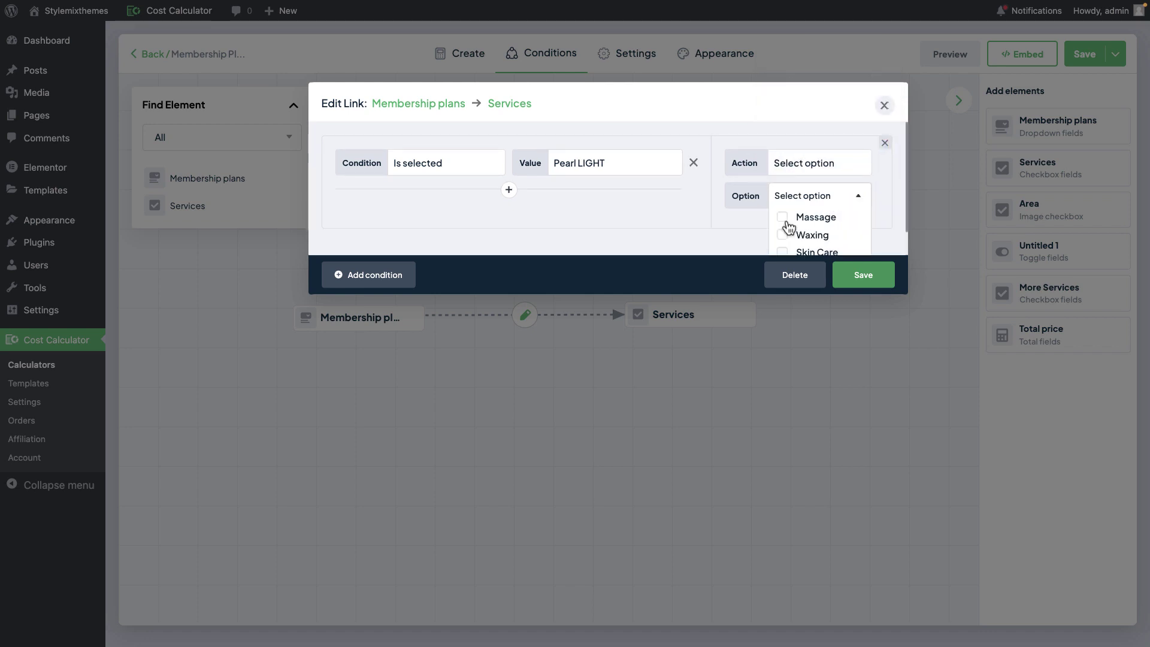
click(868, 281)
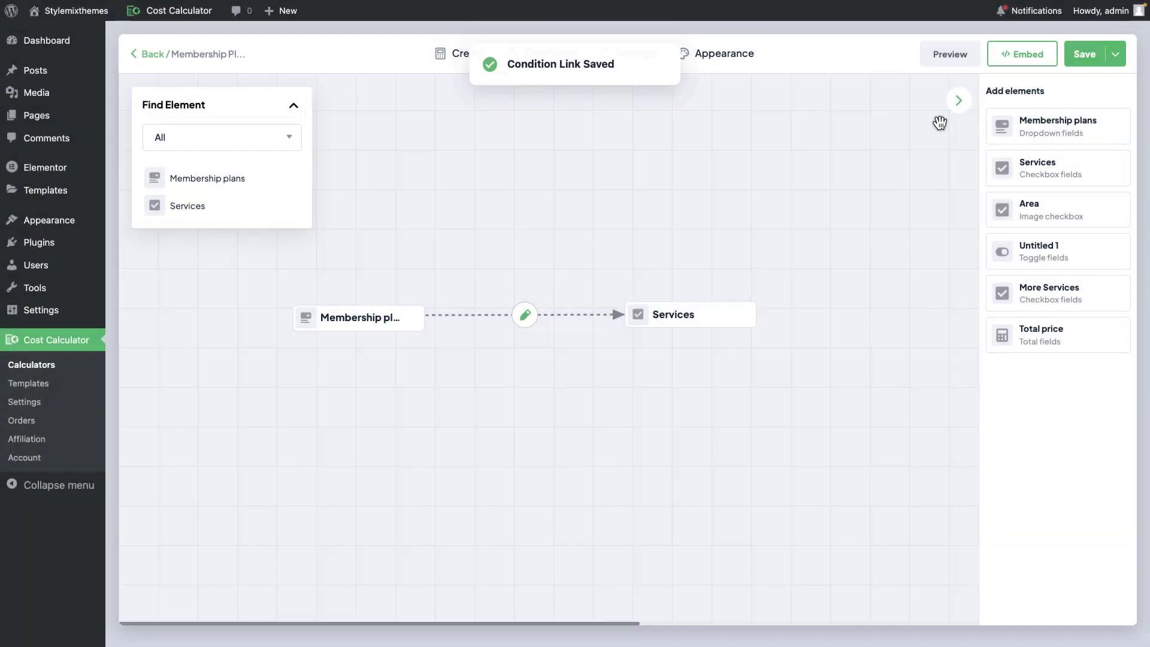
click(950, 55)
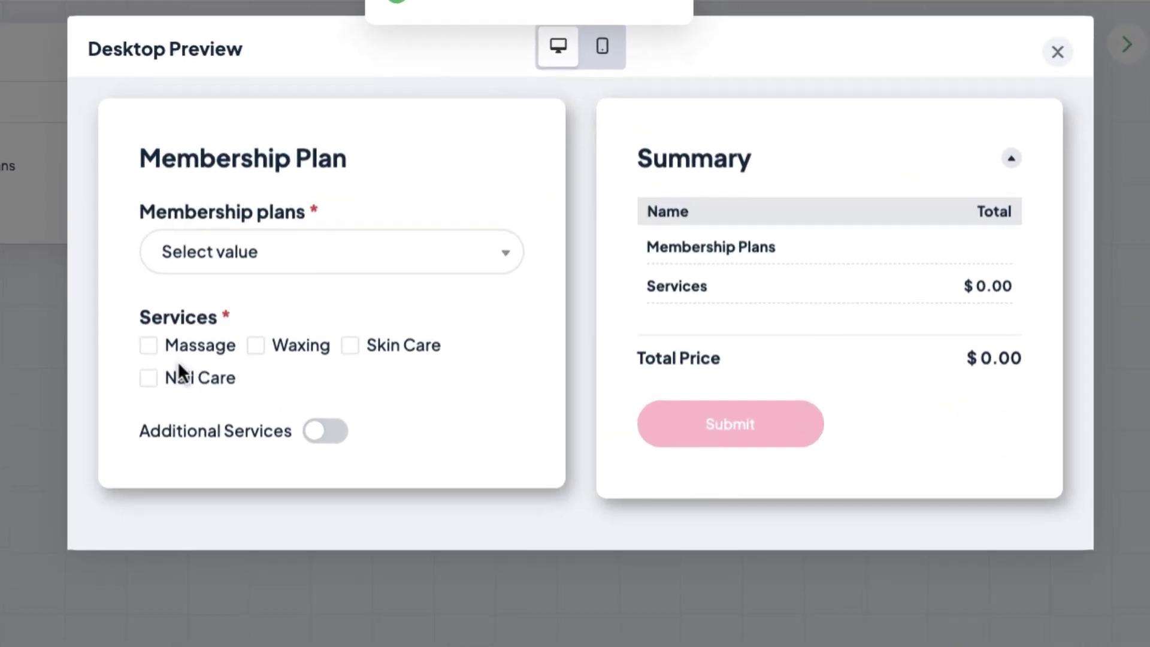
In the preview, choose Pearl LIGHT, untick Massage, tick Waxing and Skin Care, then close it
click(353, 247)
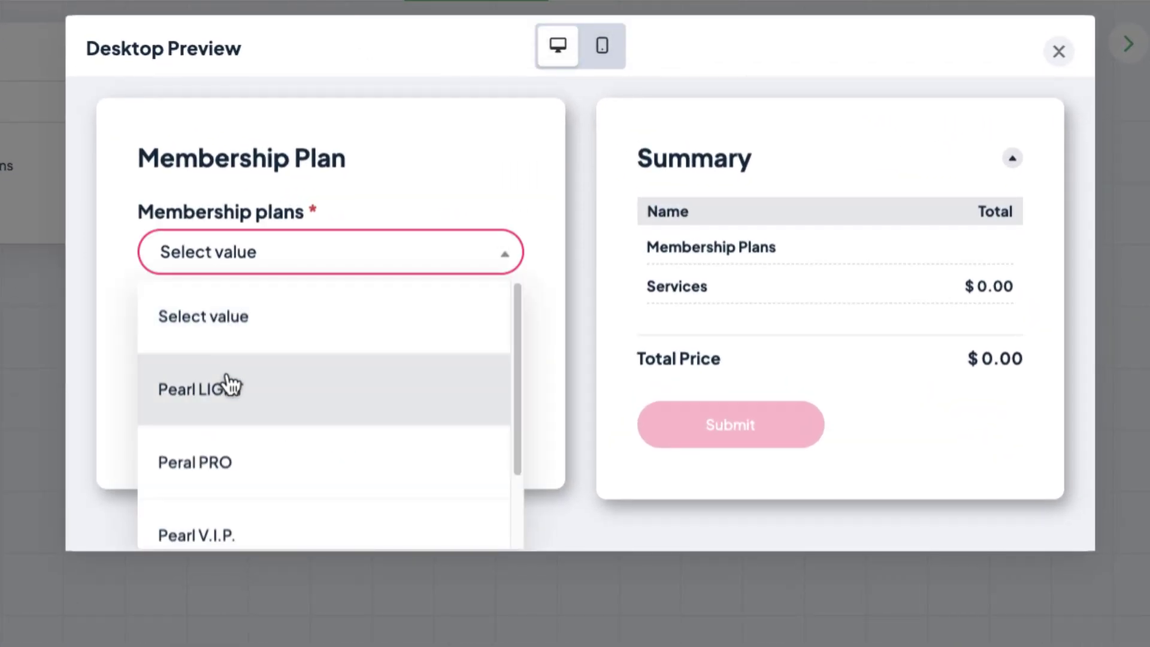
click(211, 392)
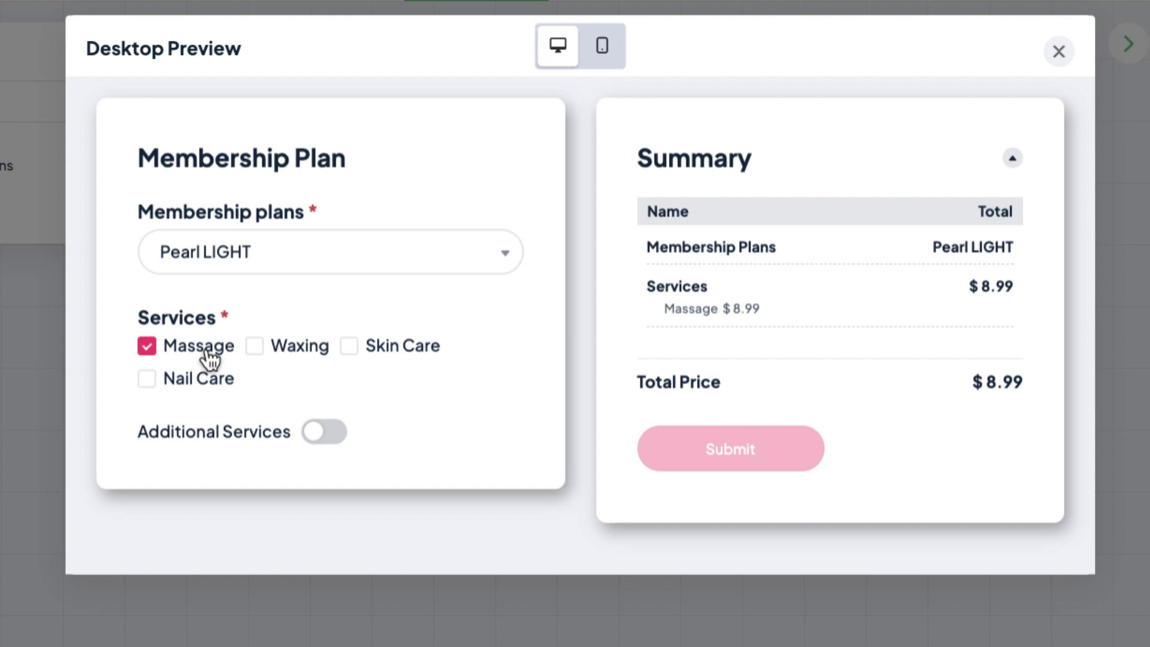
click(167, 353)
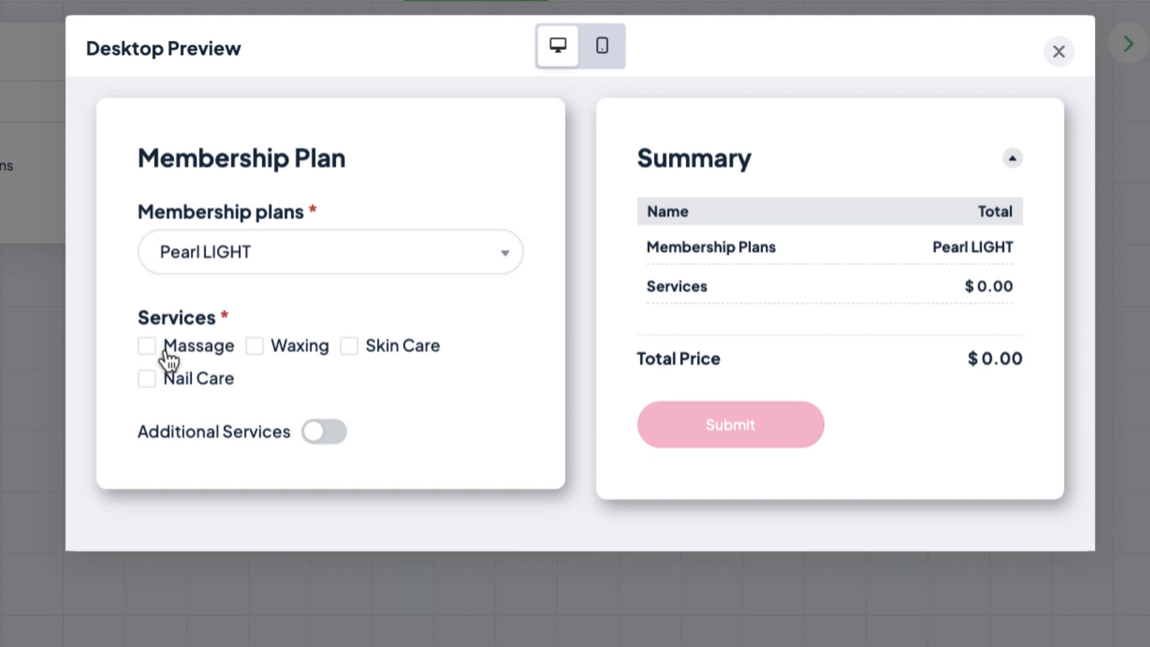
click(282, 347)
click(394, 352)
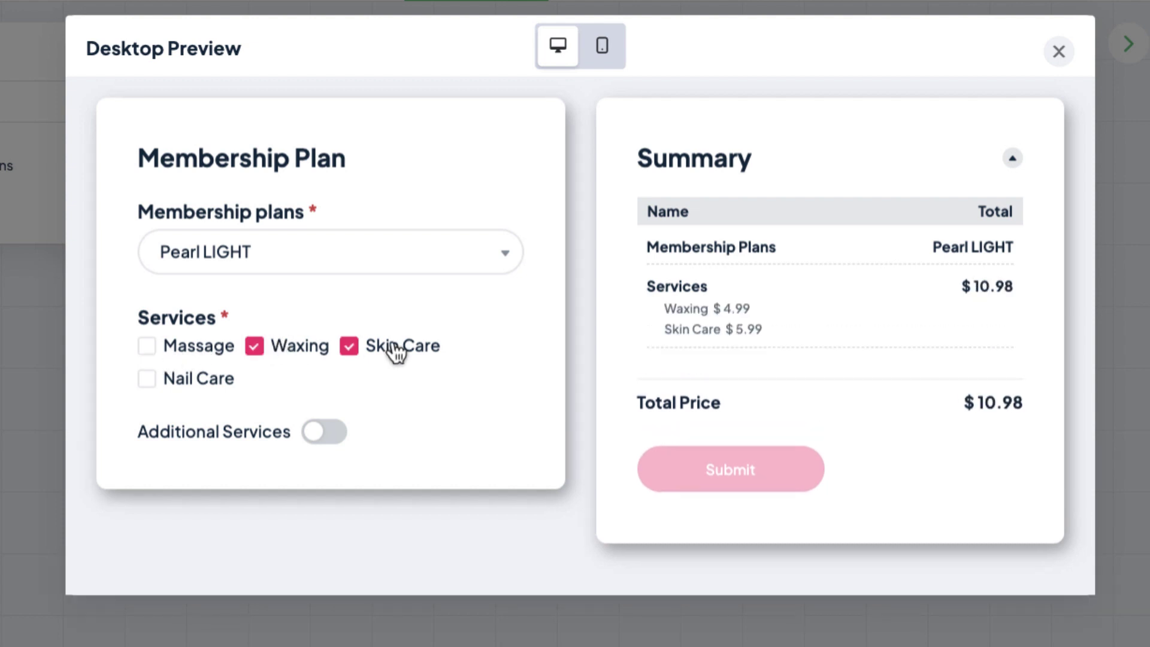
click(1058, 52)
Set the first plan rule back to 'Select option and disable', keeping Massage locked
click(527, 315)
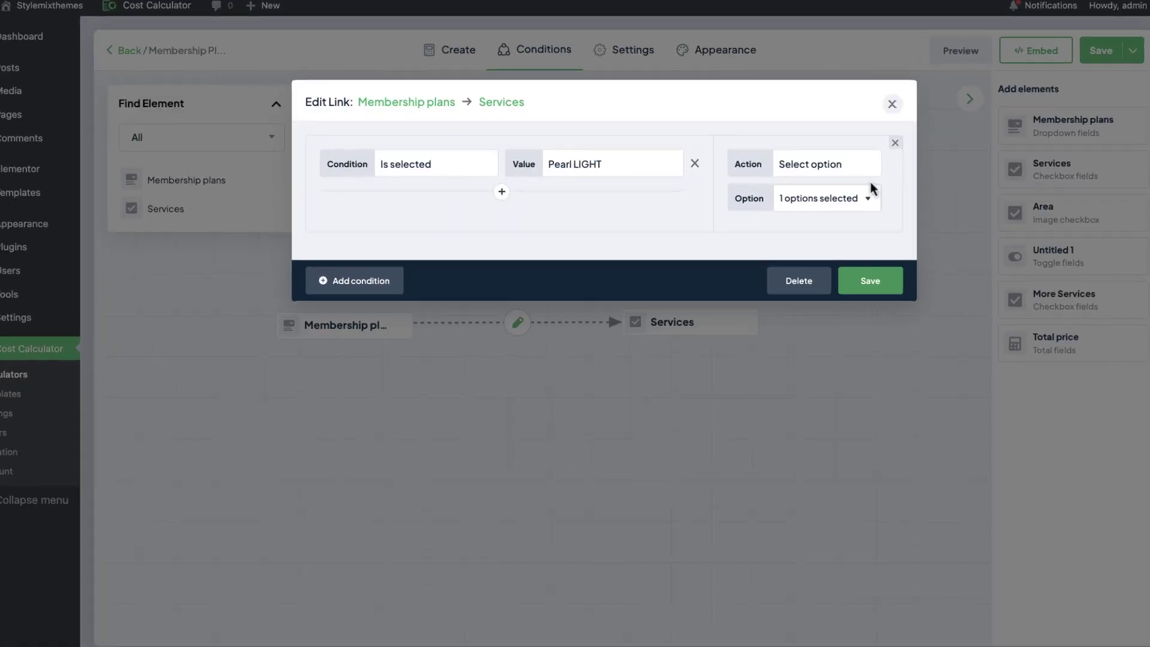
click(866, 174)
click(933, 207)
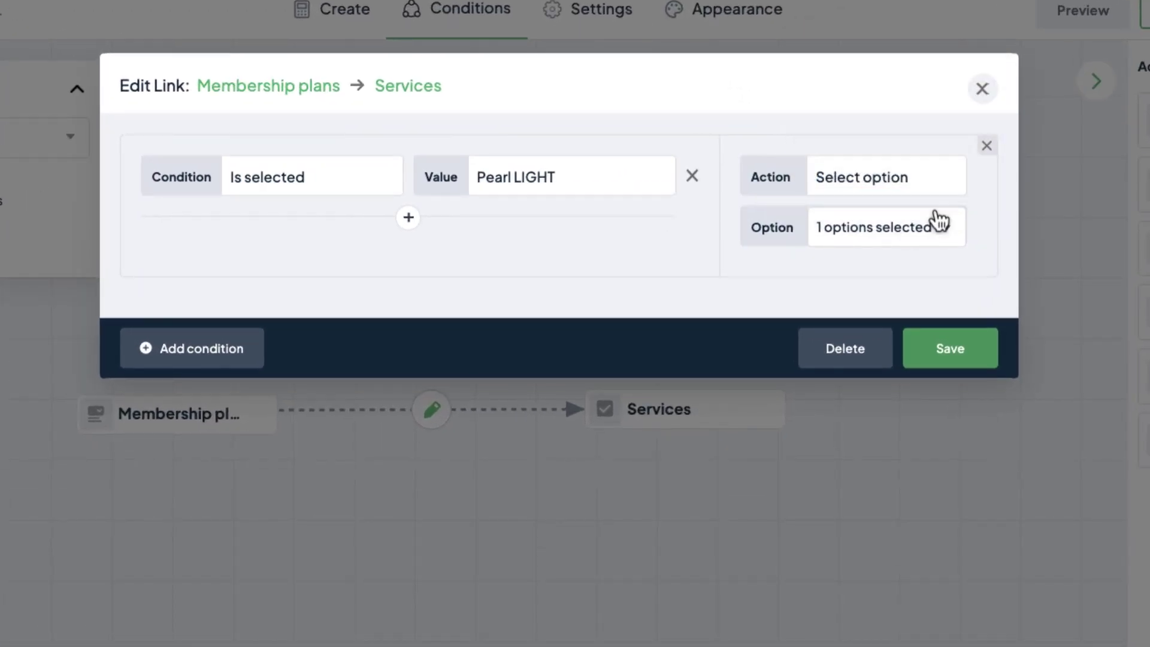
click(937, 223)
click(827, 261)
click(679, 288)
Add a Peral PRO 'Is selected' rule that selects and disables Massage and Waxing
click(231, 347)
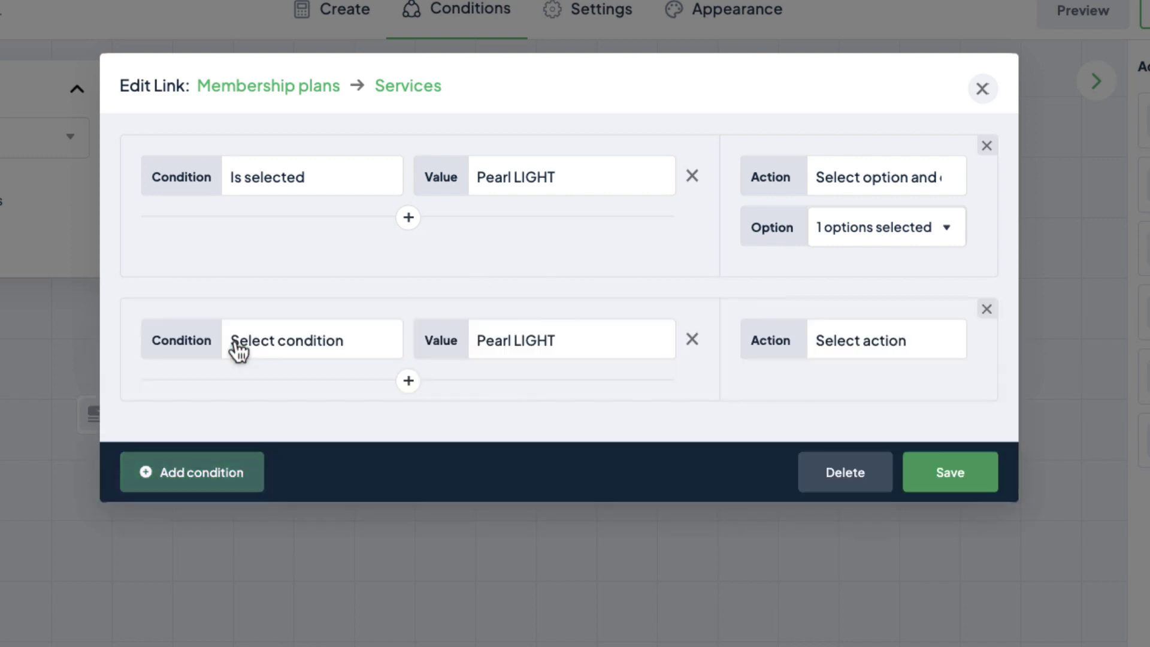
click(306, 353)
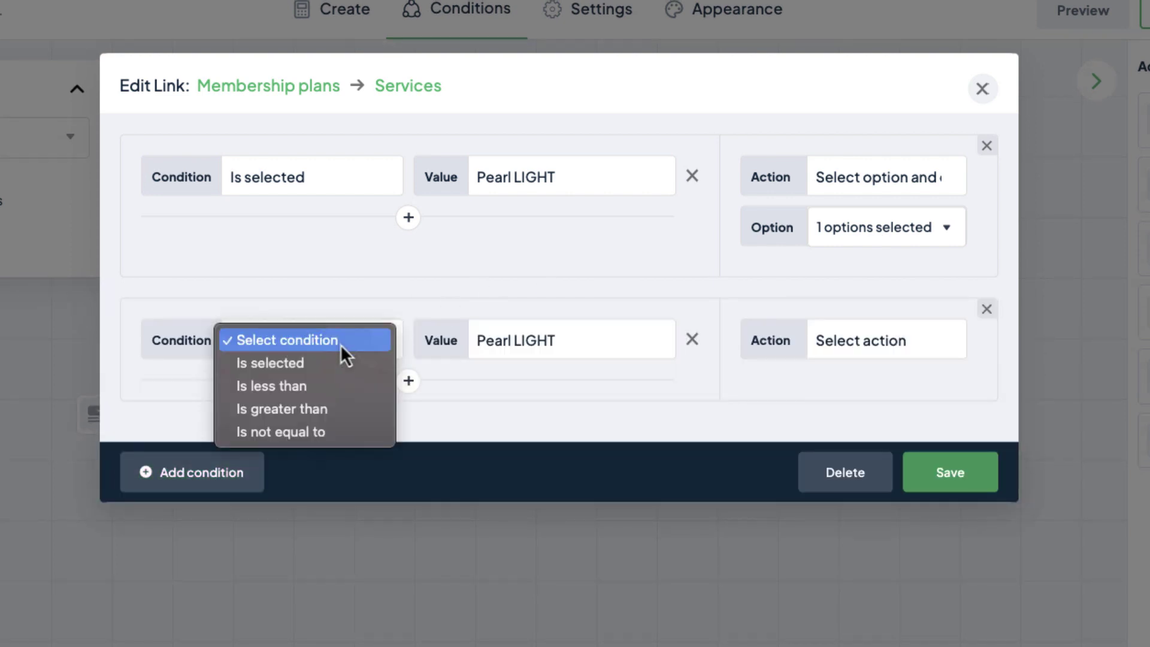
click(313, 362)
click(535, 352)
click(554, 364)
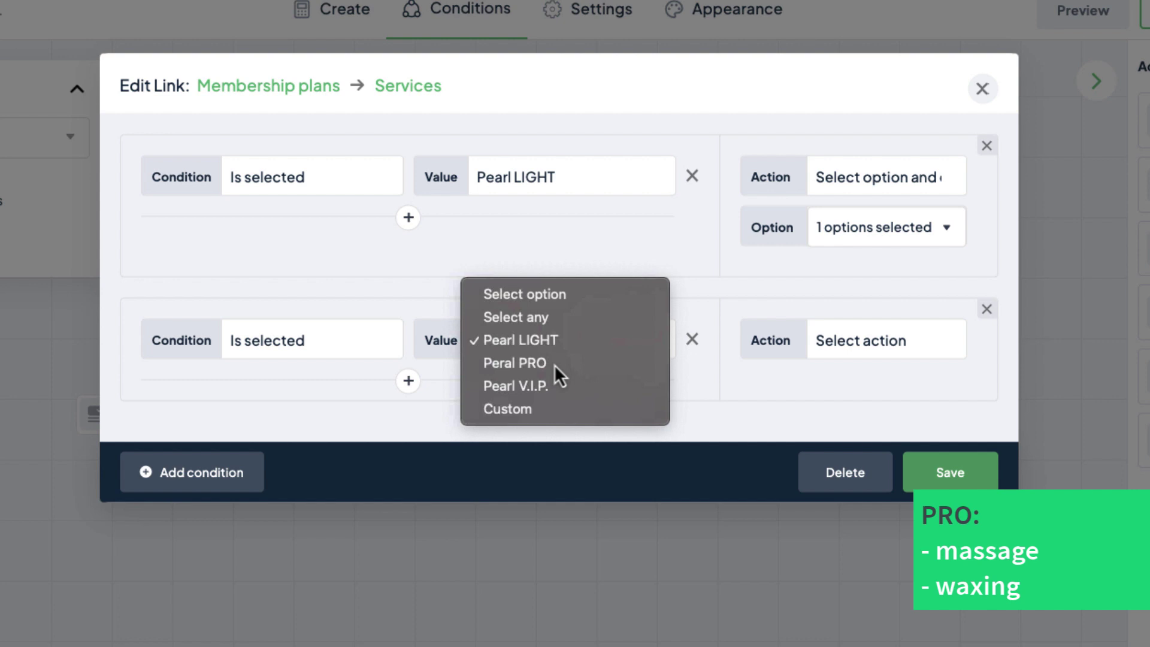
click(940, 355)
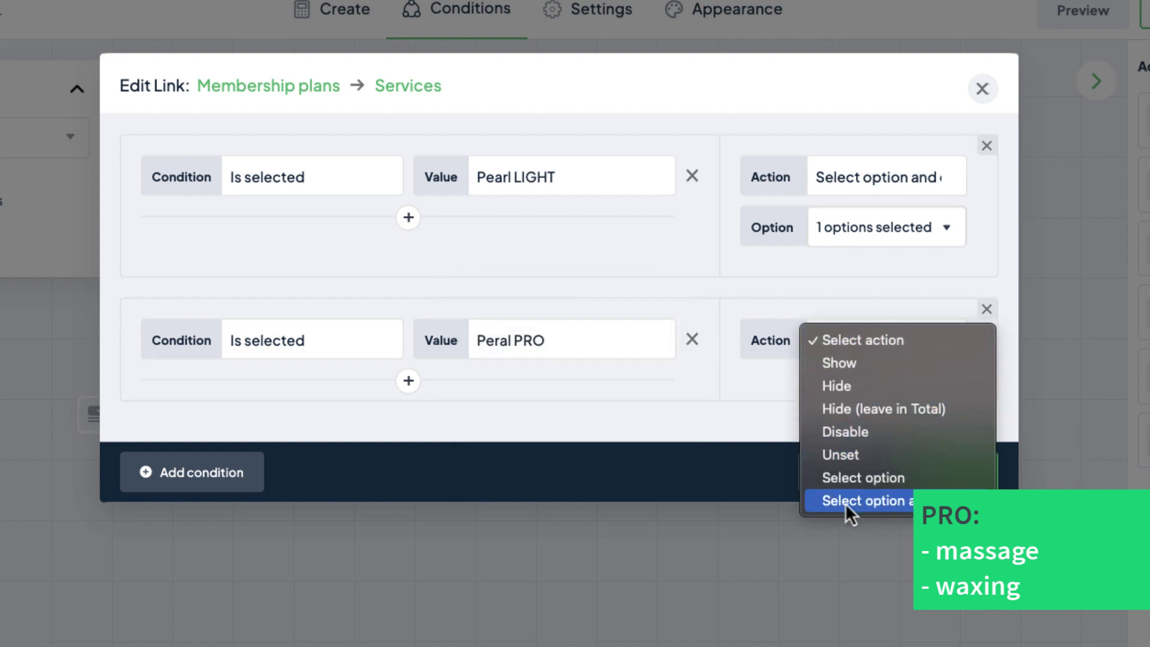
click(880, 502)
click(849, 396)
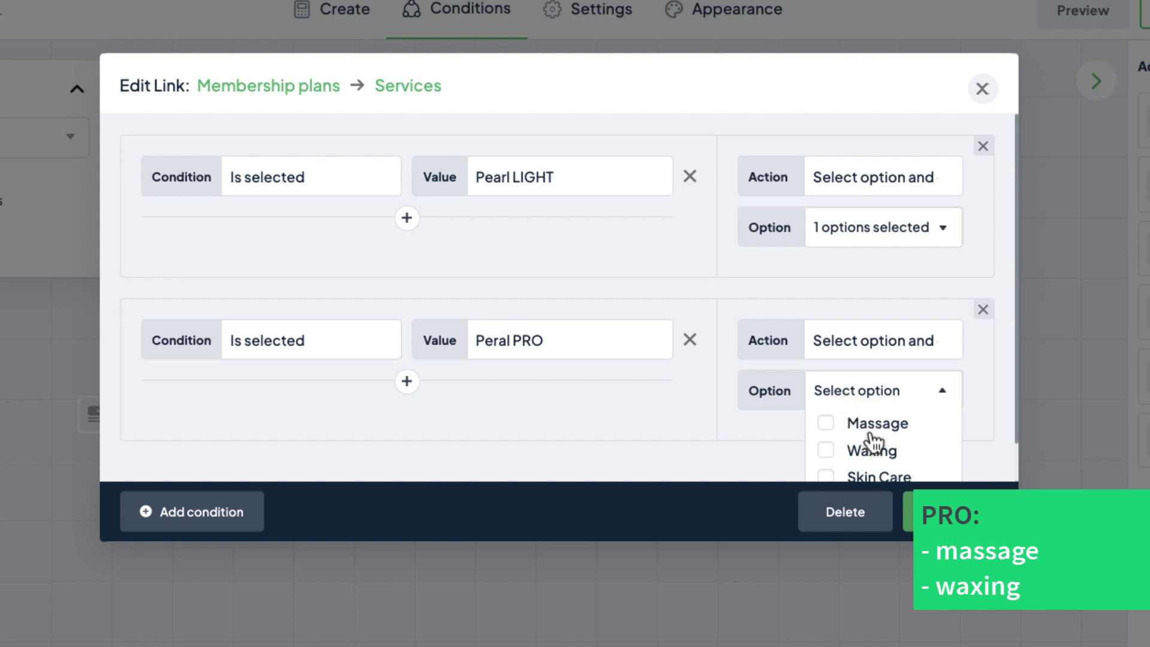
click(826, 425)
click(828, 449)
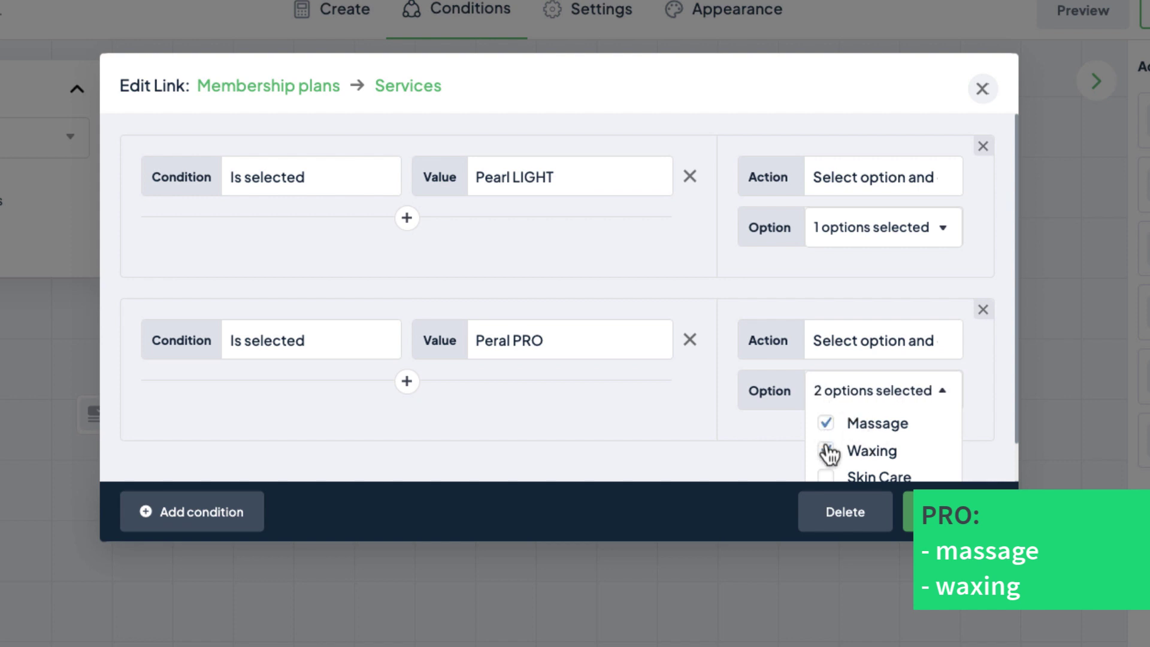
click(701, 458)
Add a Pearl V.I.P. rule selecting and disabling Massage, Waxing, Skin Care and Nail Care
click(235, 517)
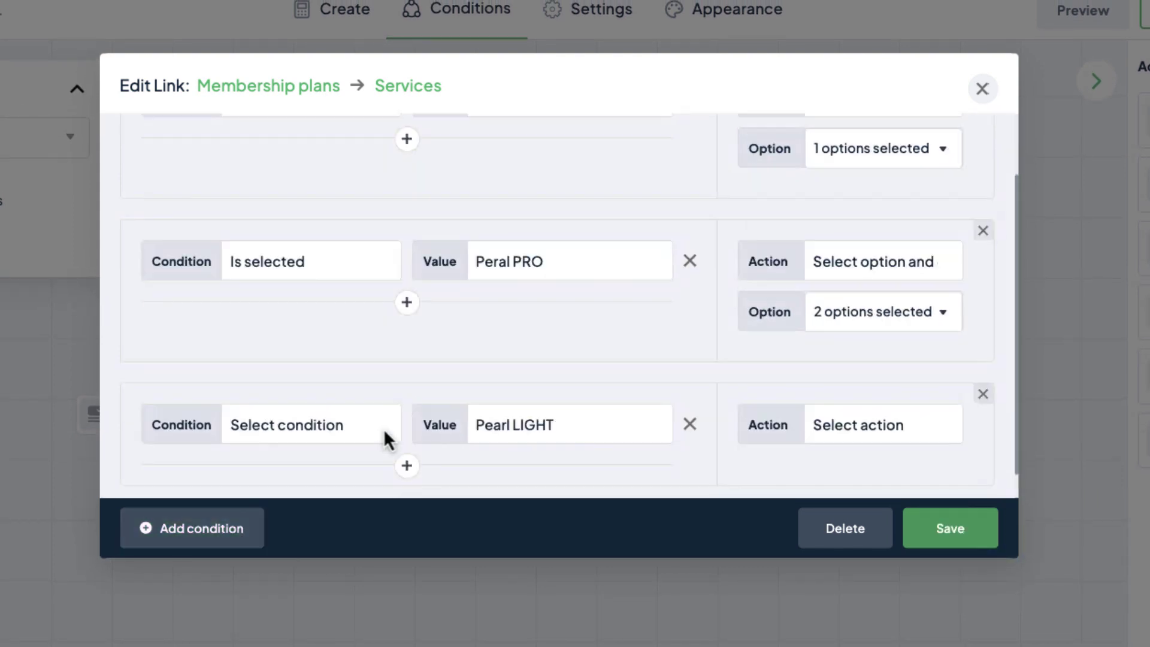
click(321, 397)
click(307, 421)
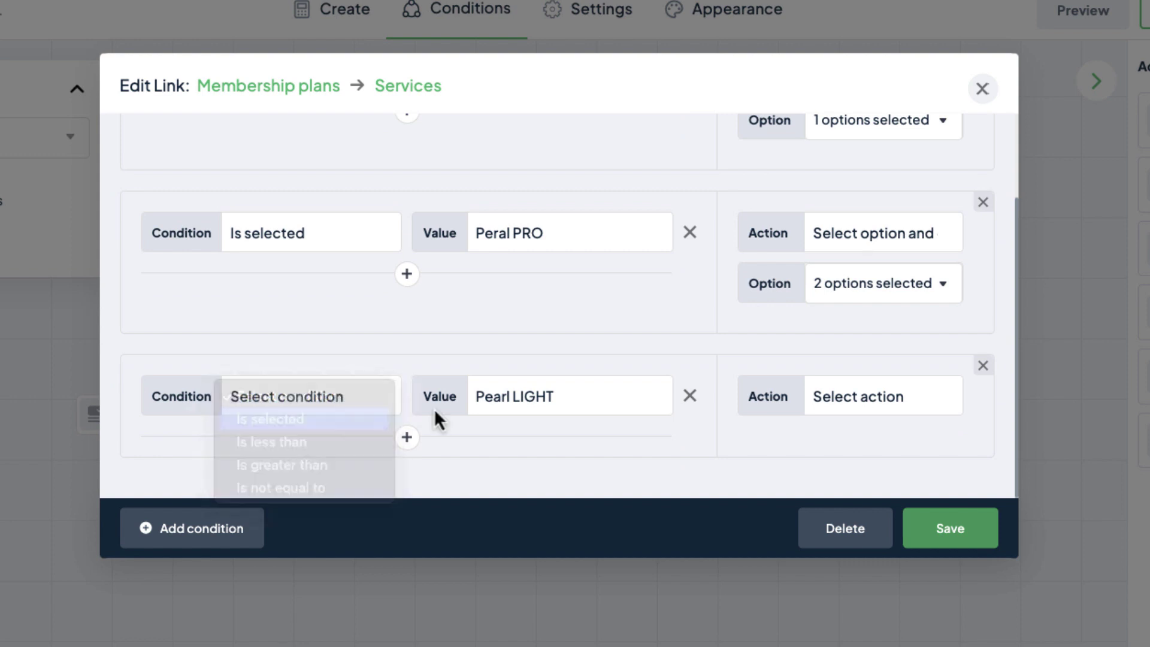
click(539, 396)
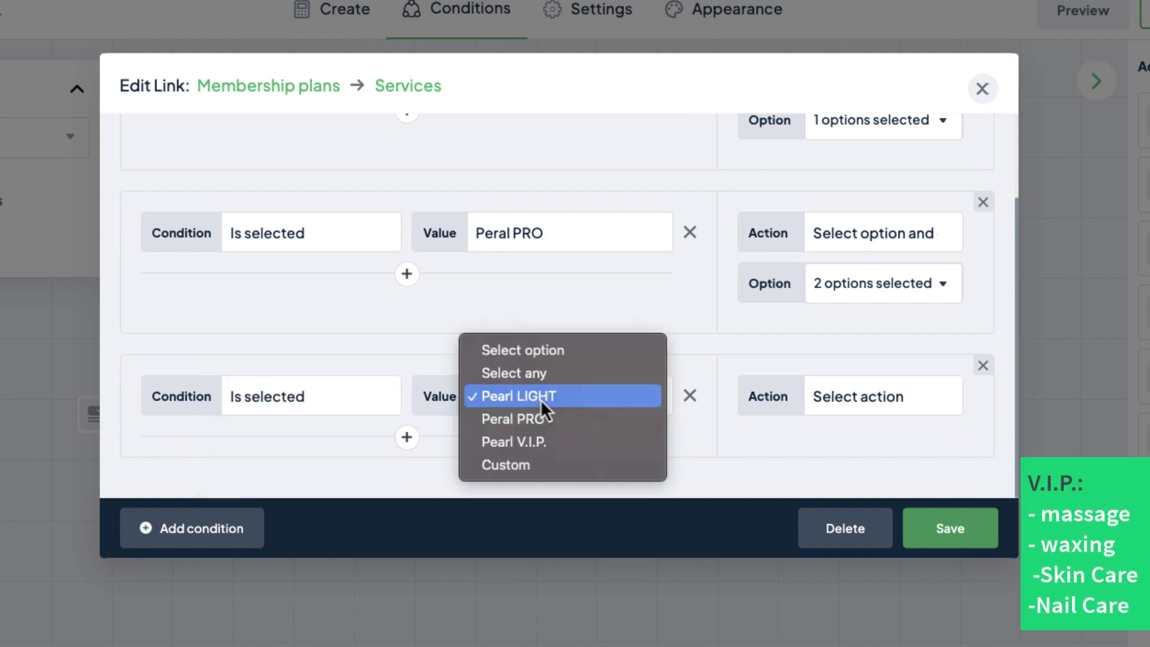
click(549, 442)
click(881, 392)
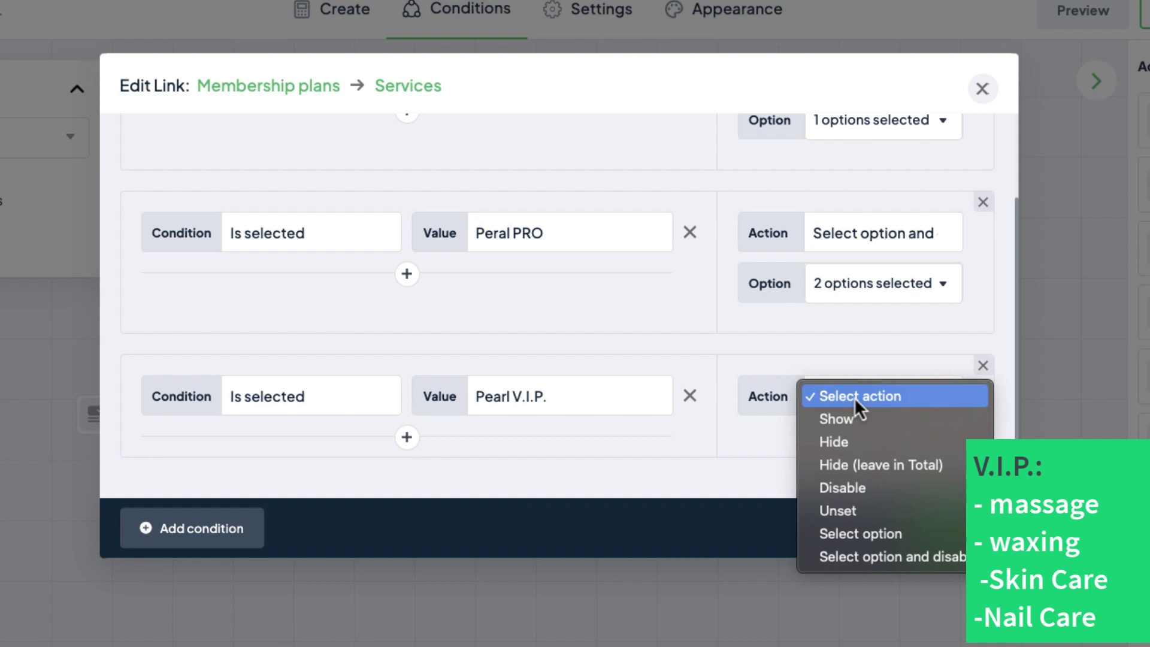
click(908, 563)
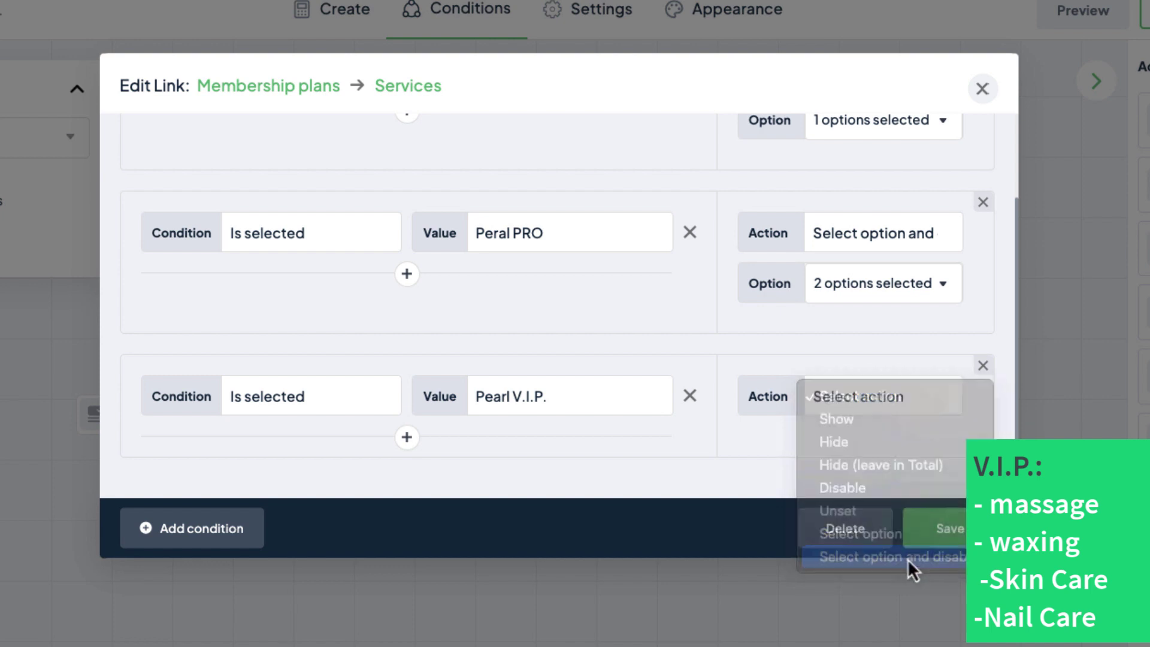
click(863, 447)
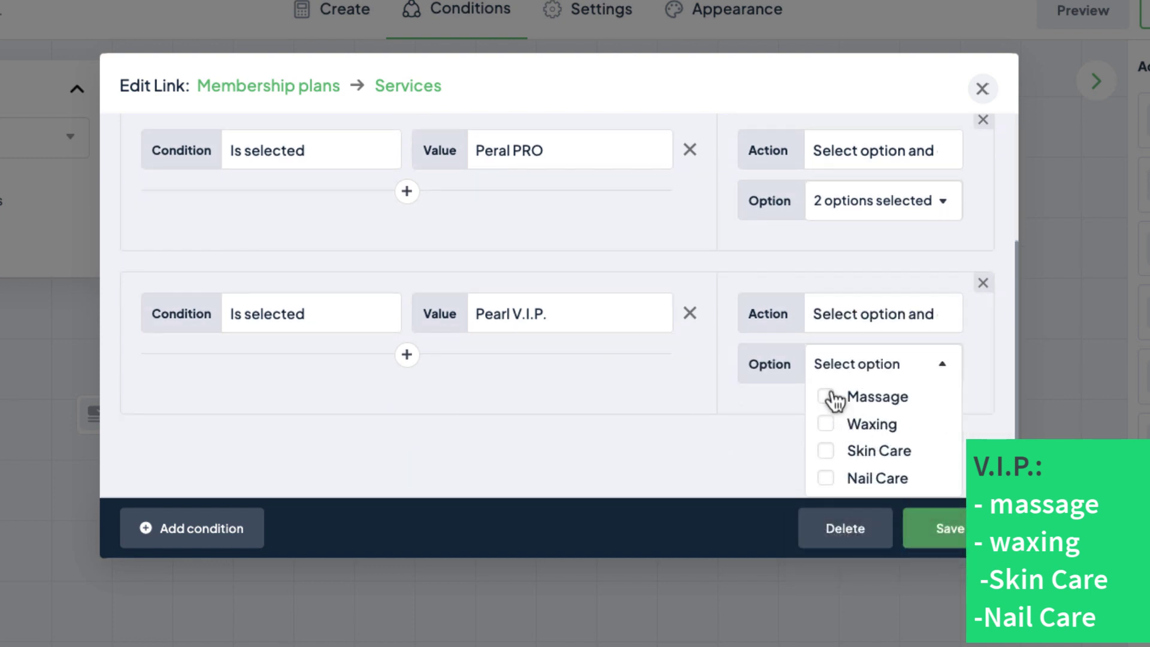
click(831, 398)
click(833, 425)
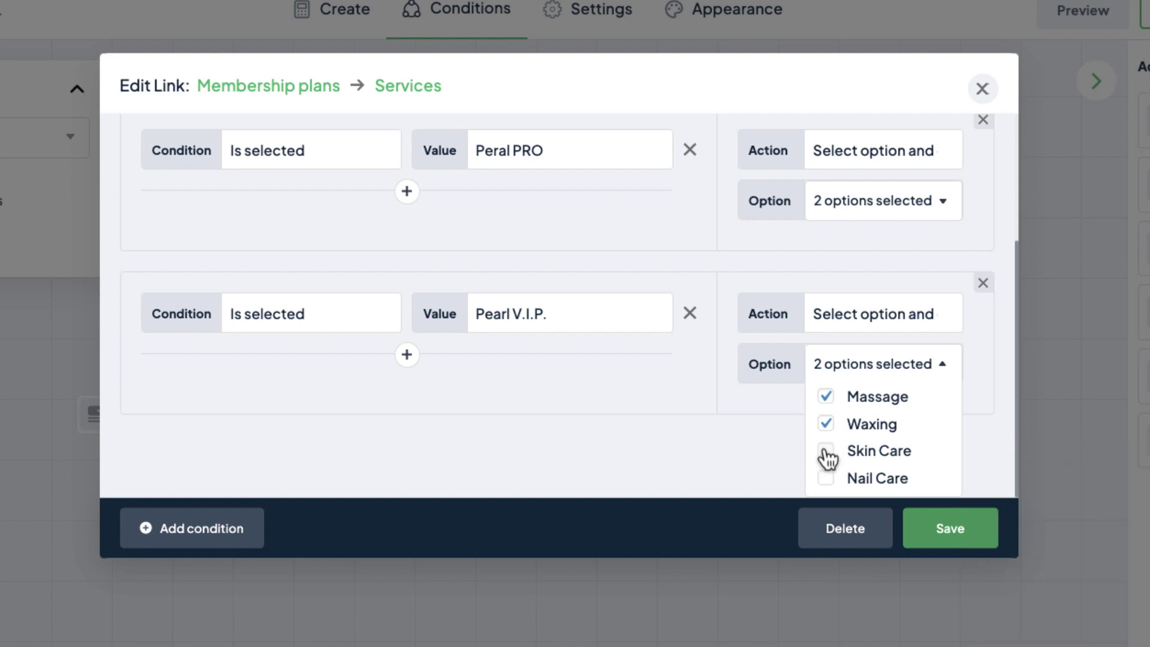
click(826, 452)
click(826, 479)
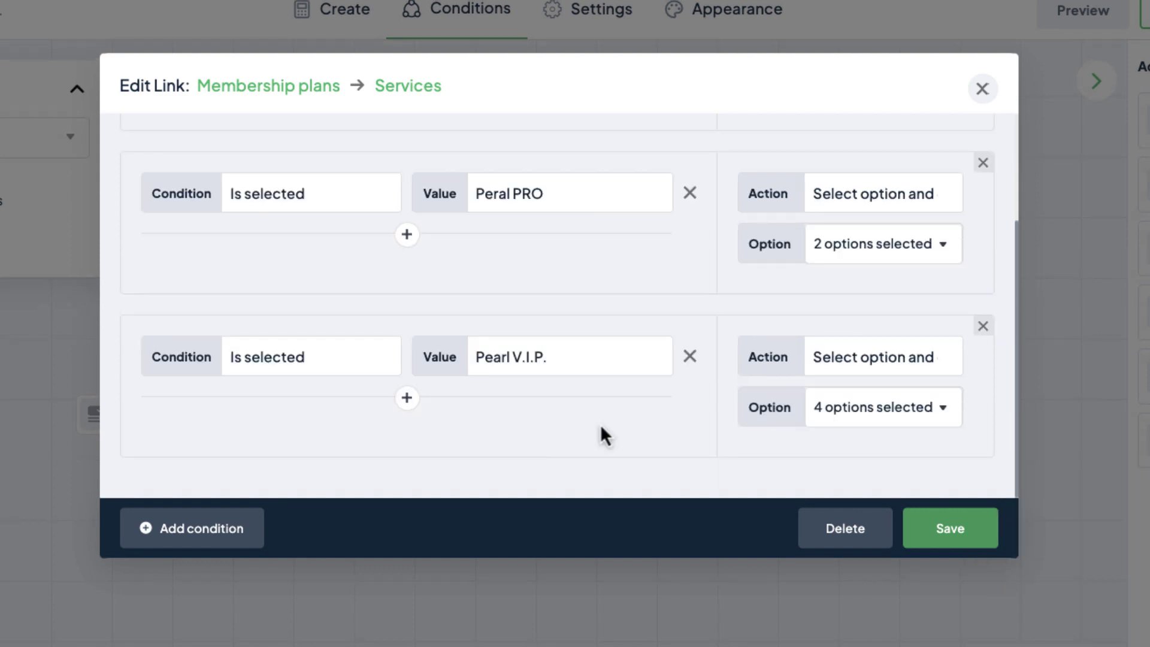
Add a rule that unsets the services when the Custom plan is selected
click(203, 539)
click(299, 398)
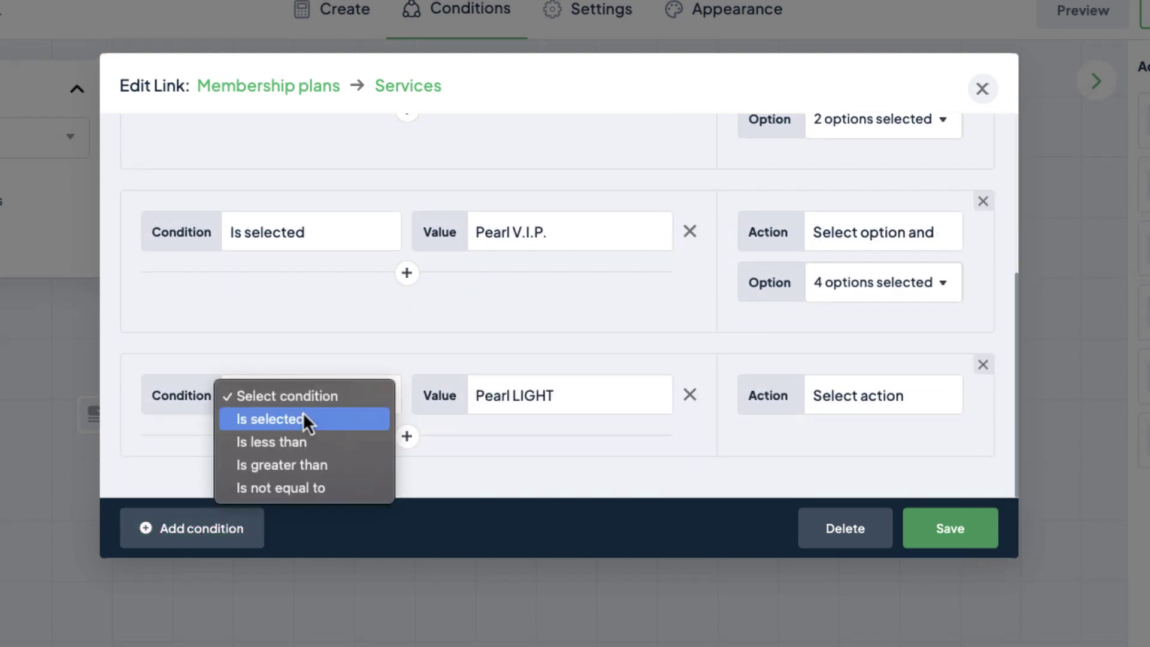
click(346, 417)
click(545, 395)
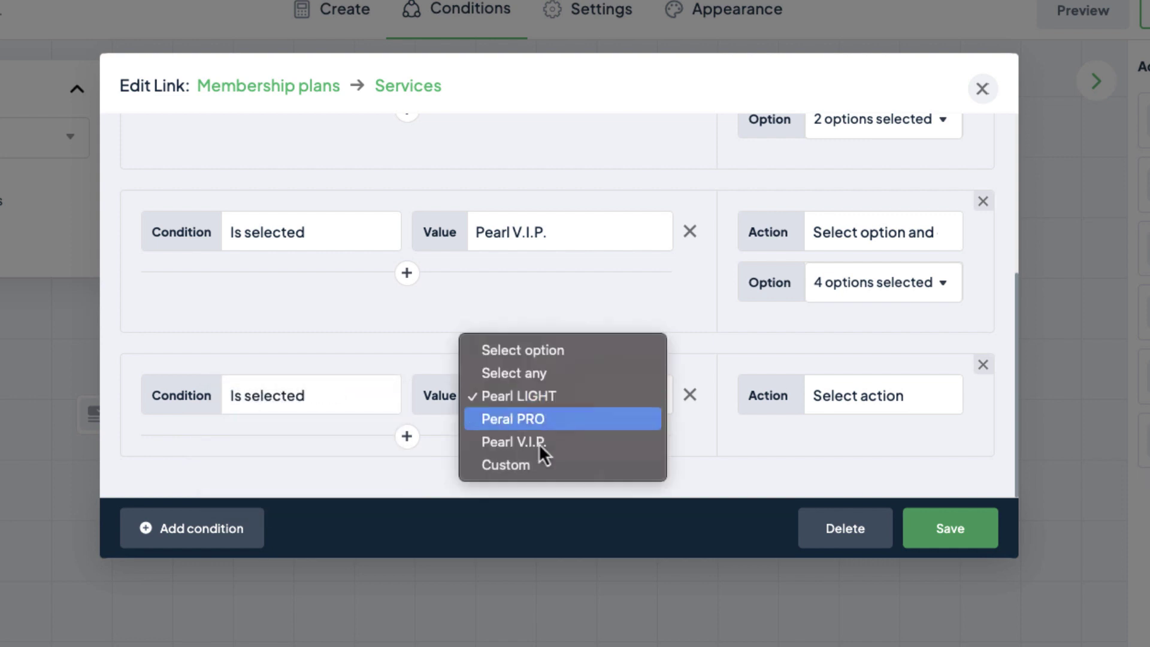
click(525, 465)
click(878, 402)
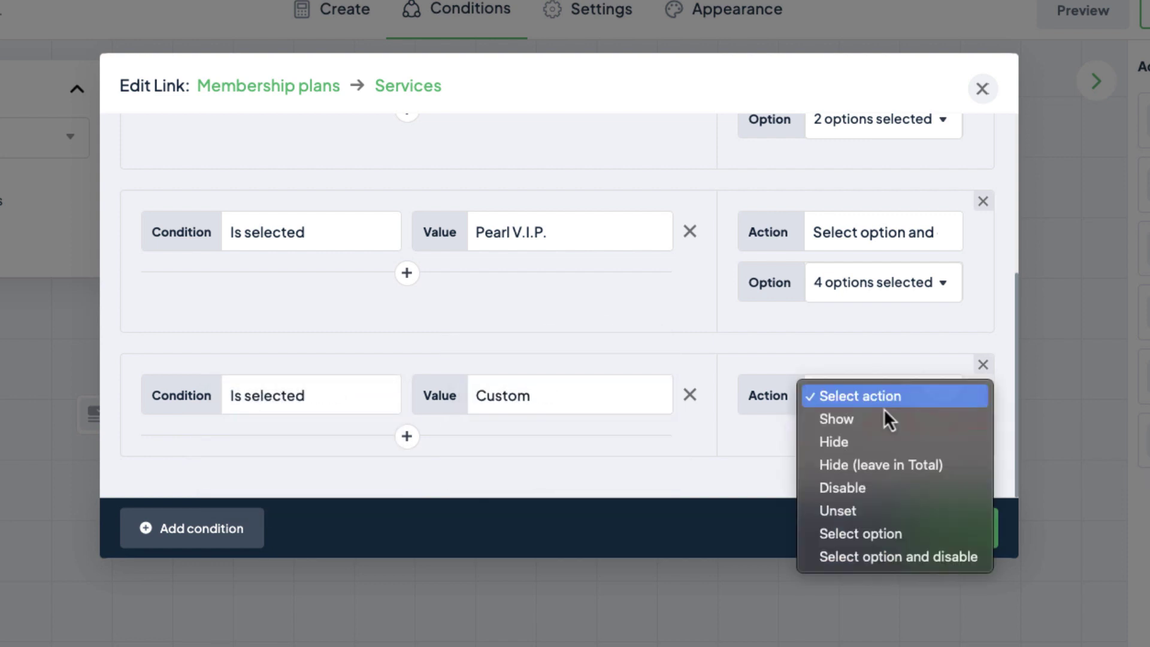
click(883, 511)
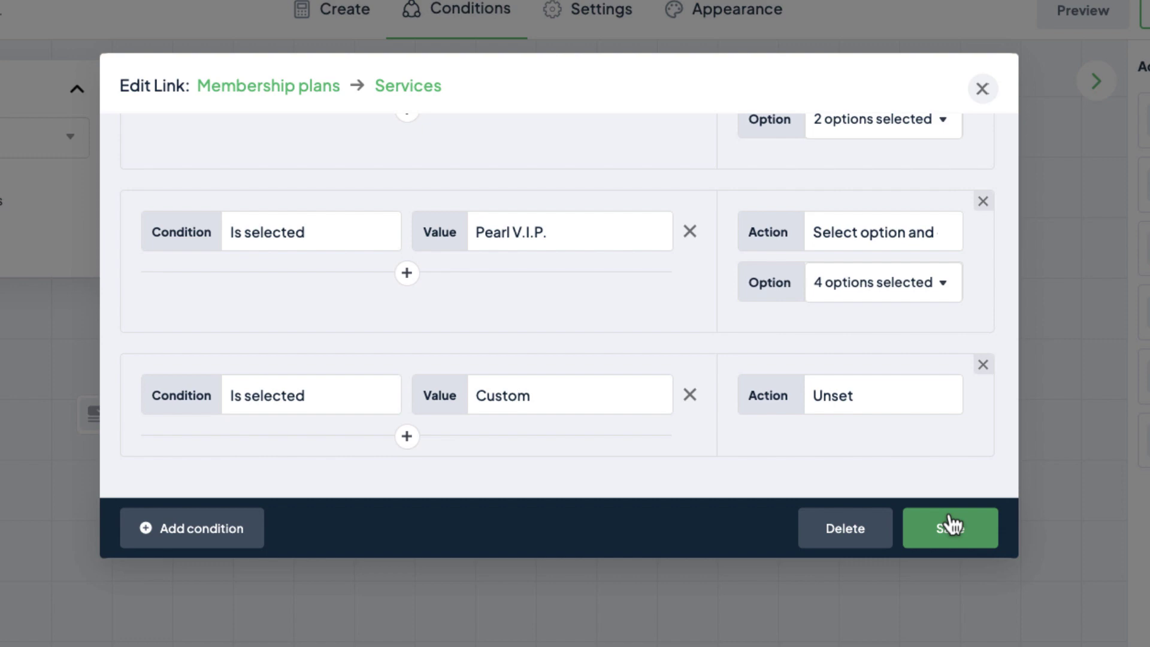
scroll(873, 461, up, 1)
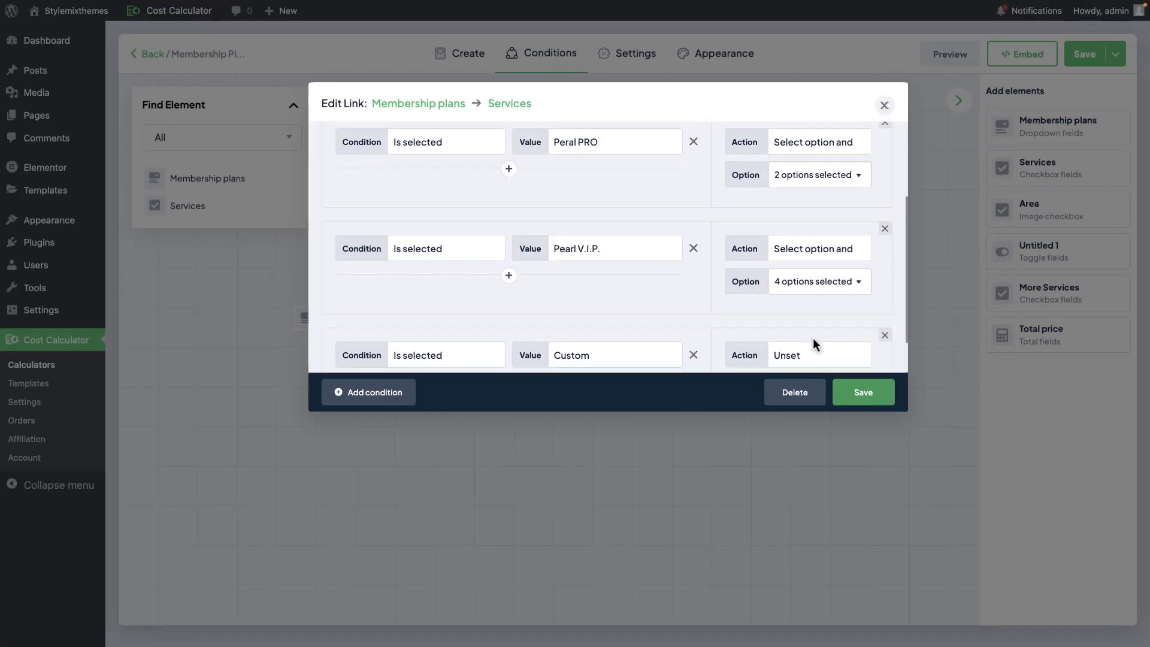
scroll(813, 340, up, 1)
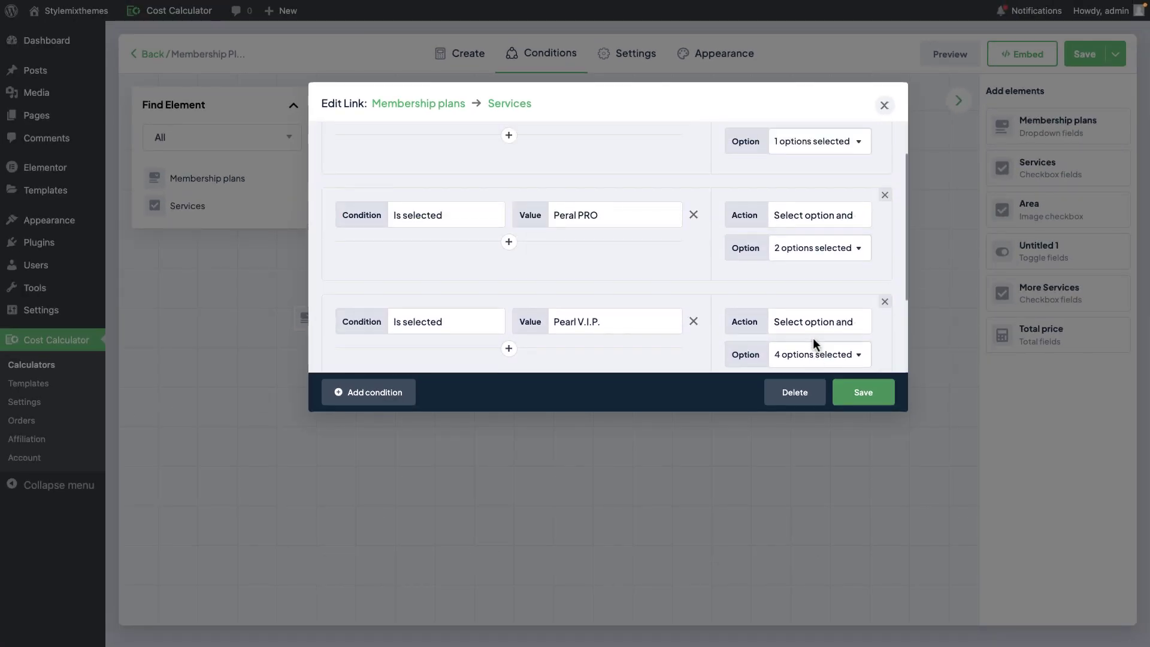
Save the plans-to-services link and check the Pearl LIGHT plan's services in the preview
scroll(838, 359, down, 2)
click(869, 392)
click(947, 59)
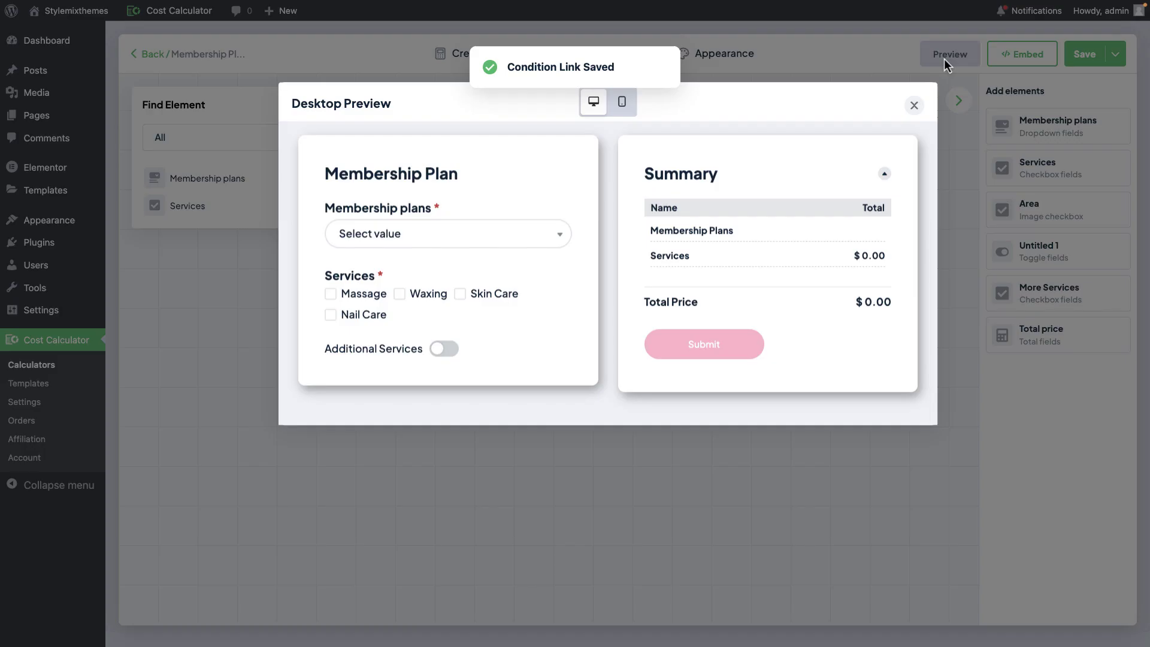
click(465, 233)
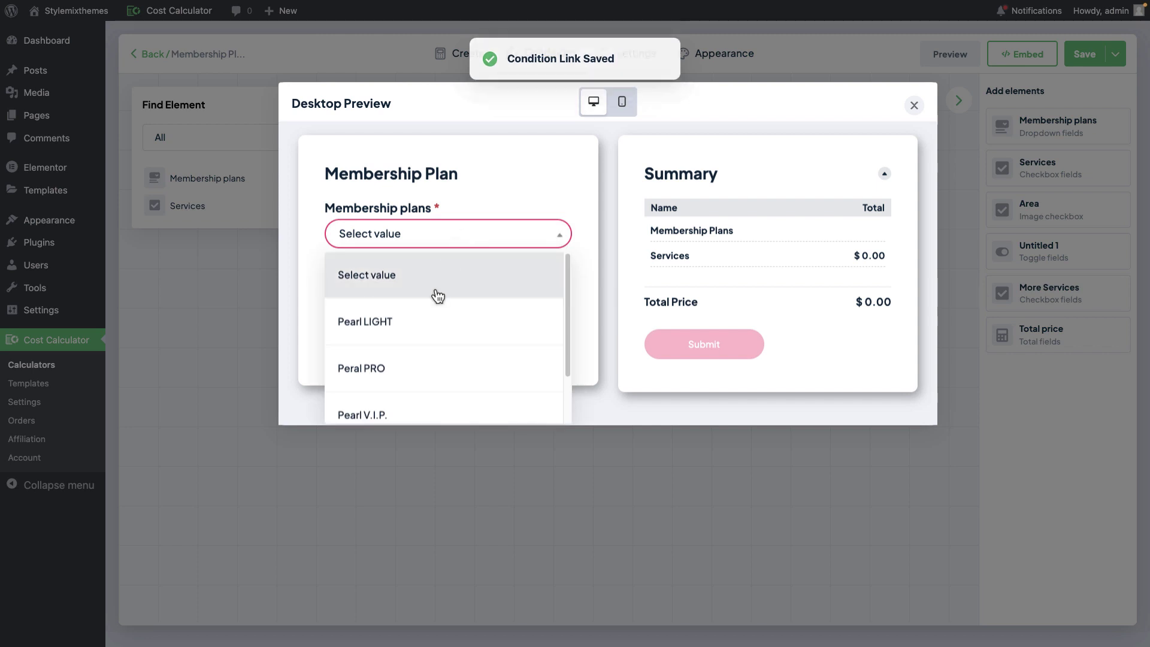
click(411, 326)
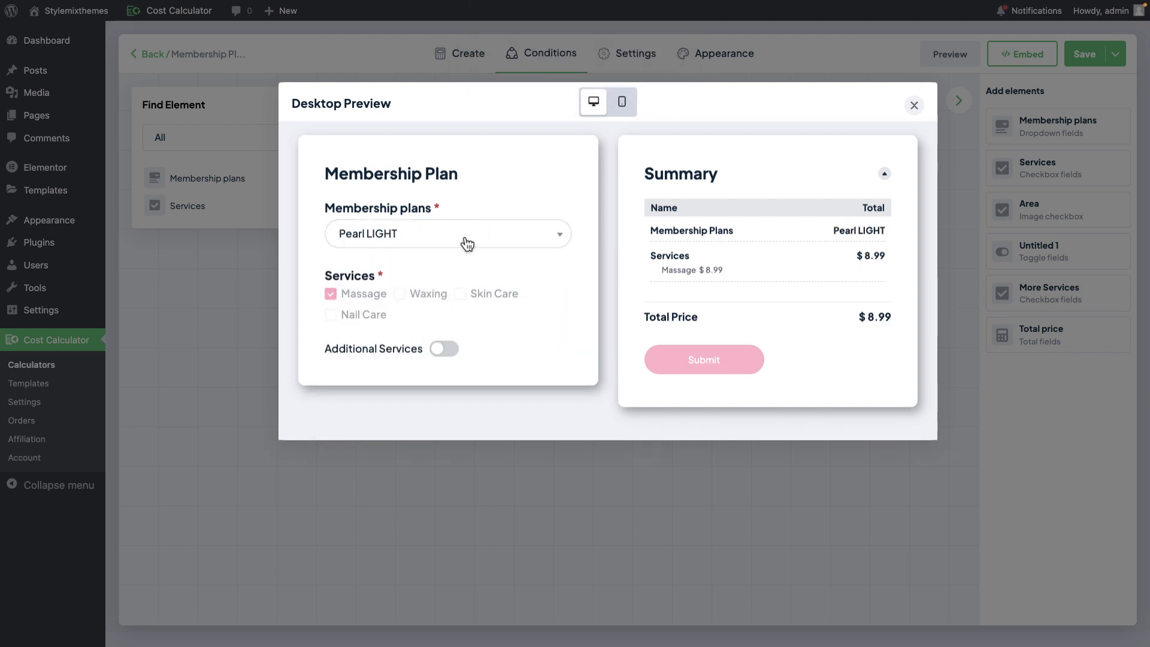
click(468, 243)
click(424, 333)
Test Peral PRO, Pearl V.I.P. and Custom in the preview; Custom leaves a $0.00 total
click(456, 242)
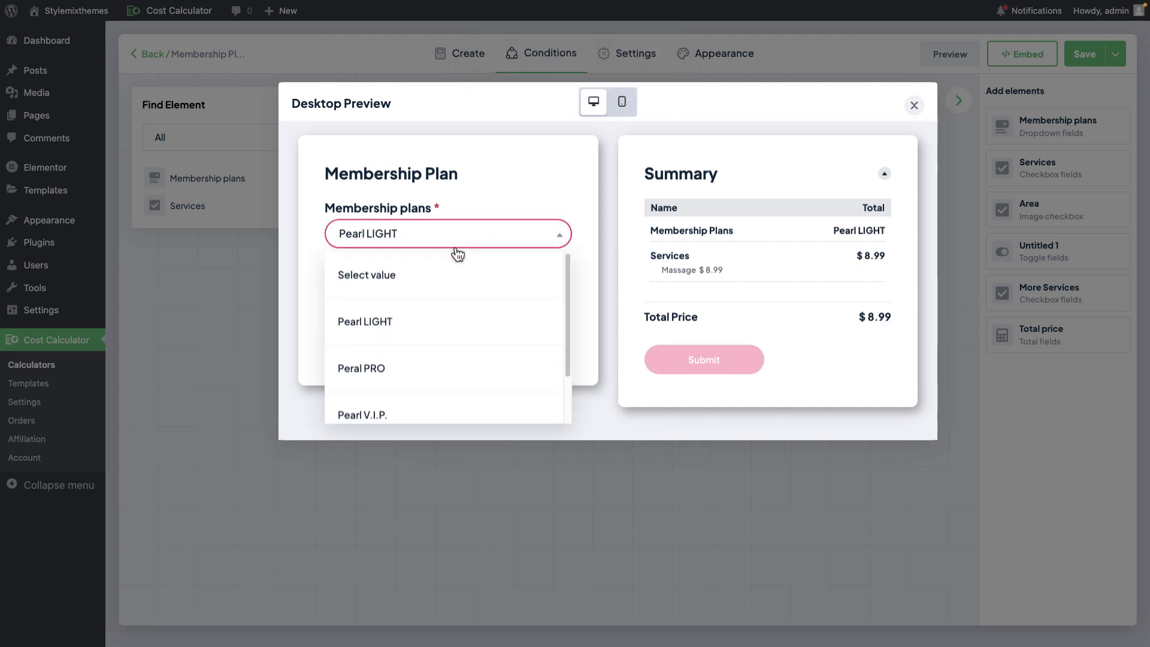
click(451, 367)
click(426, 240)
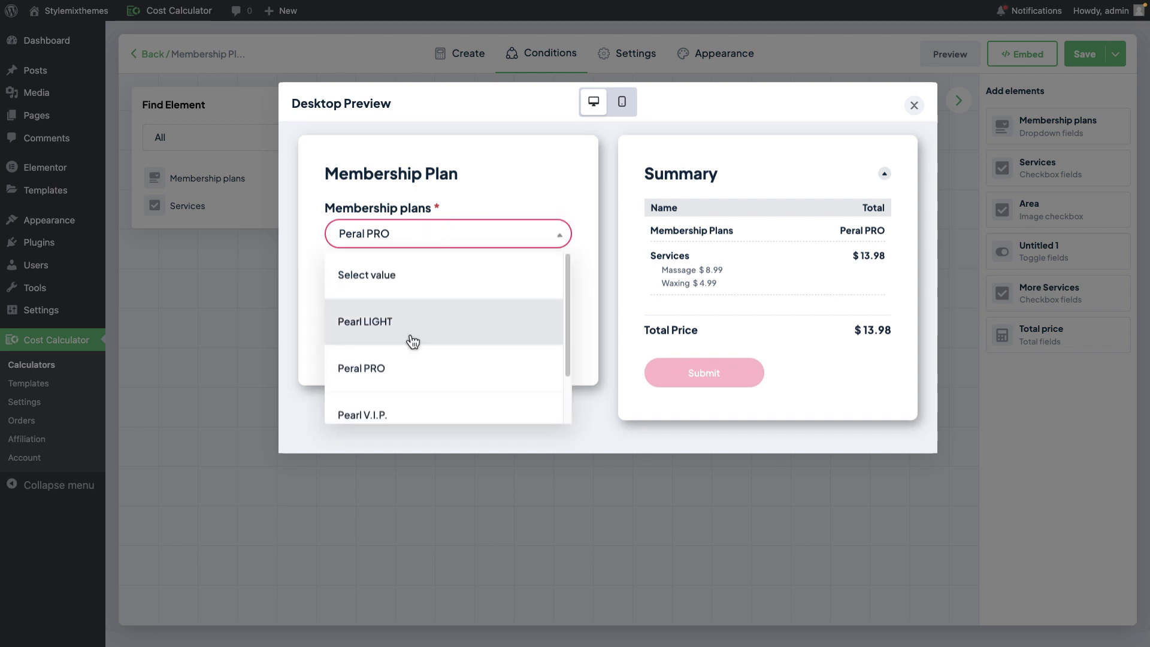
scroll(407, 344, down, 1)
click(397, 358)
click(495, 246)
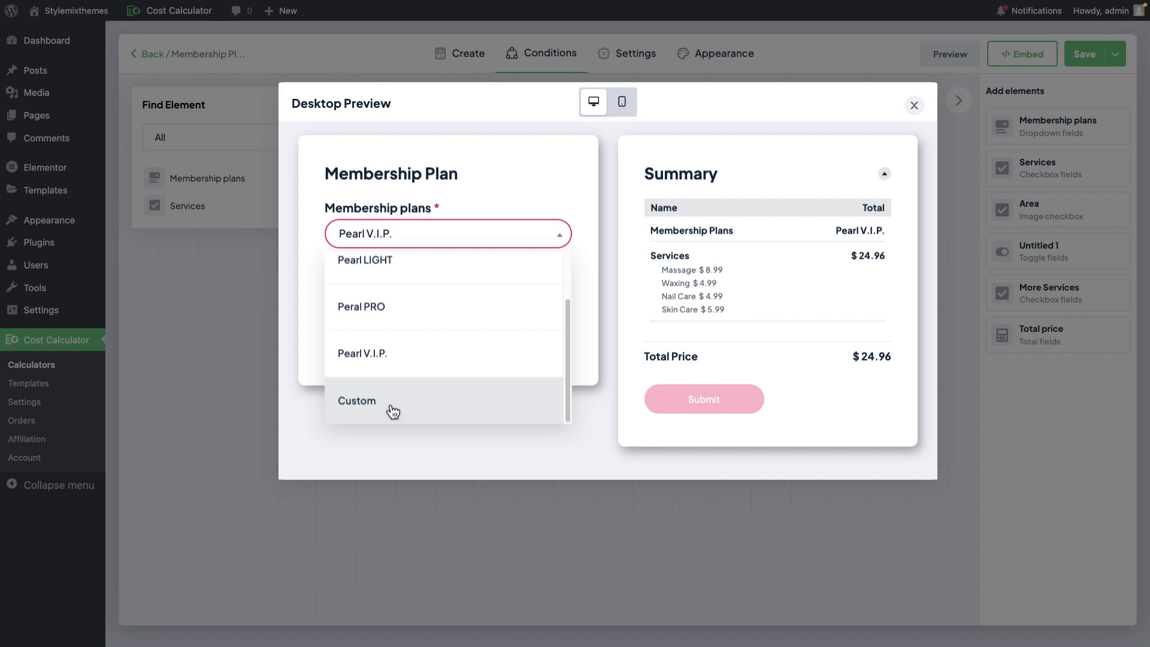
click(588, 361)
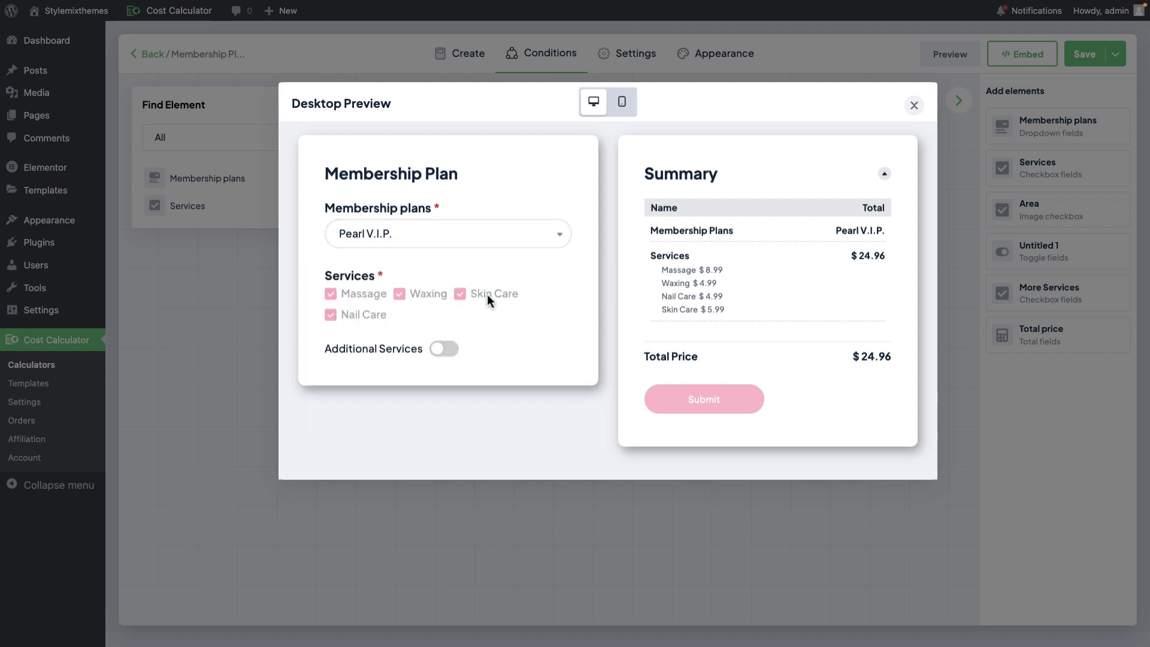
click(476, 244)
click(426, 401)
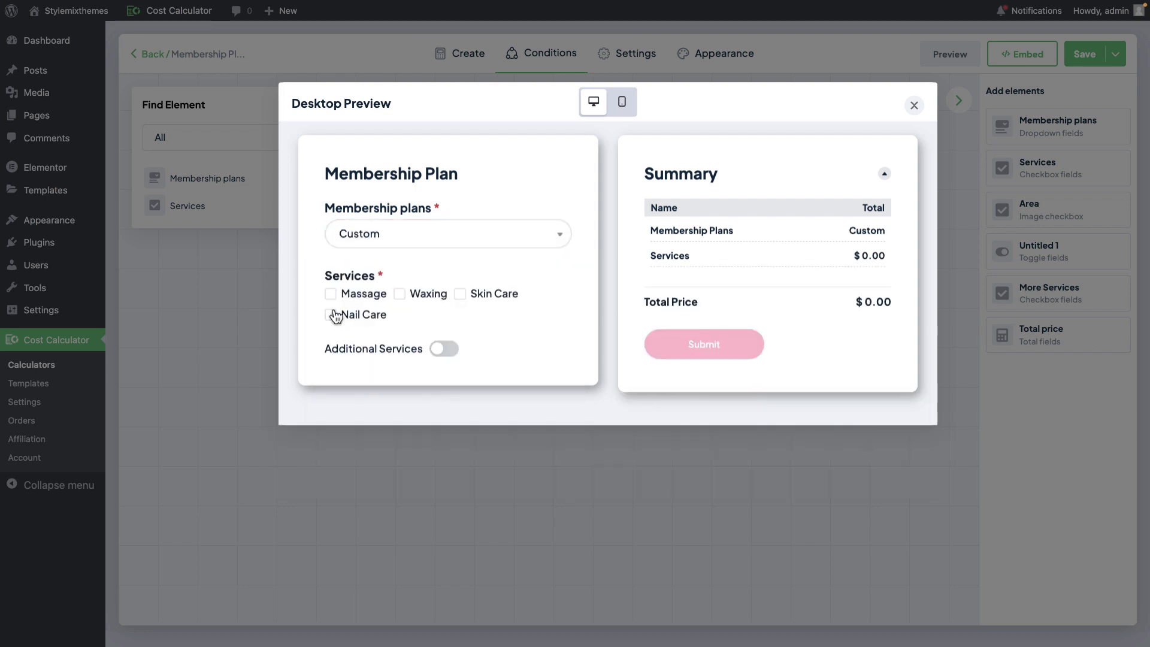
Delete the Custom plan rule from the plans-to-services link and save it
click(913, 106)
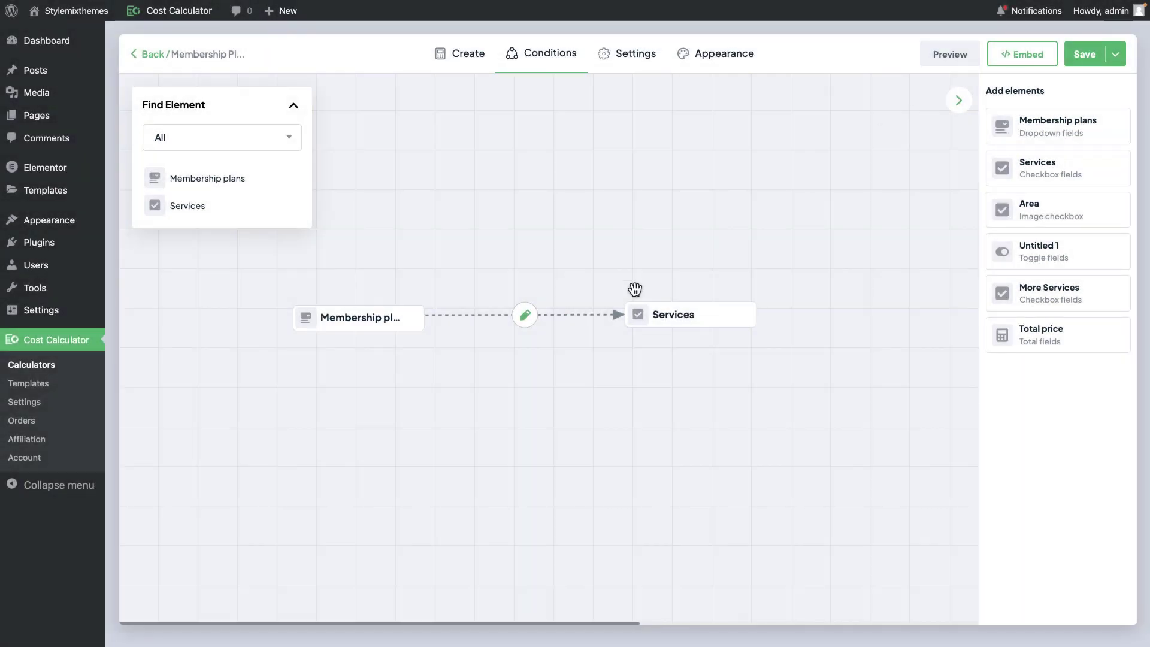
click(525, 318)
scroll(778, 257, down, 3)
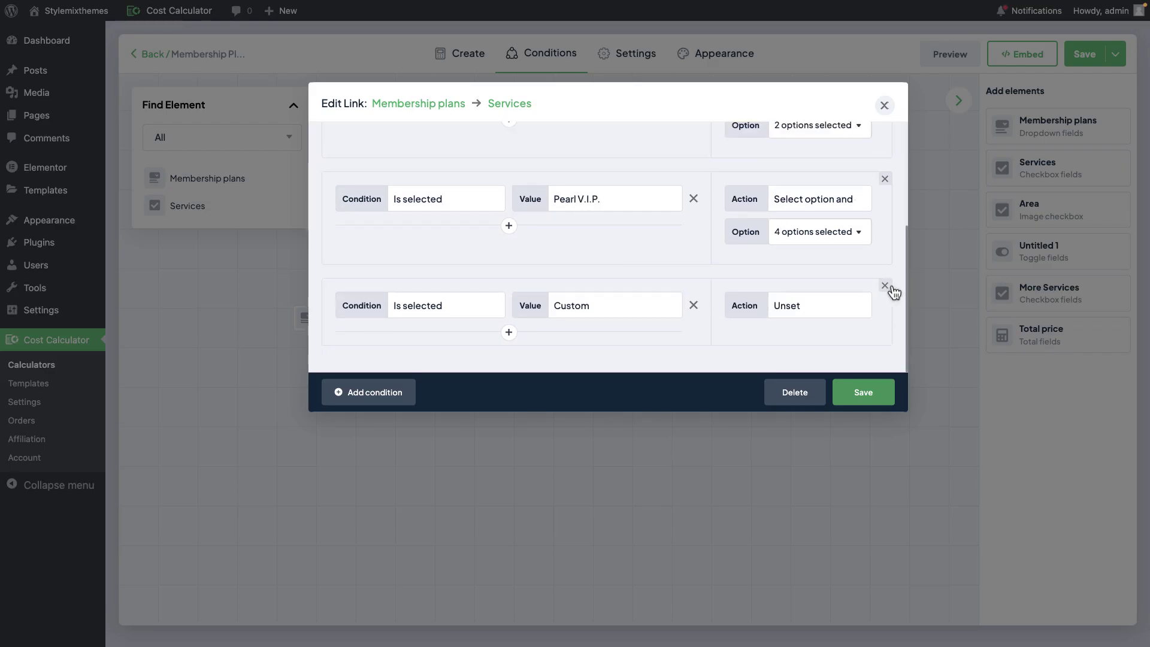
click(885, 285)
click(861, 393)
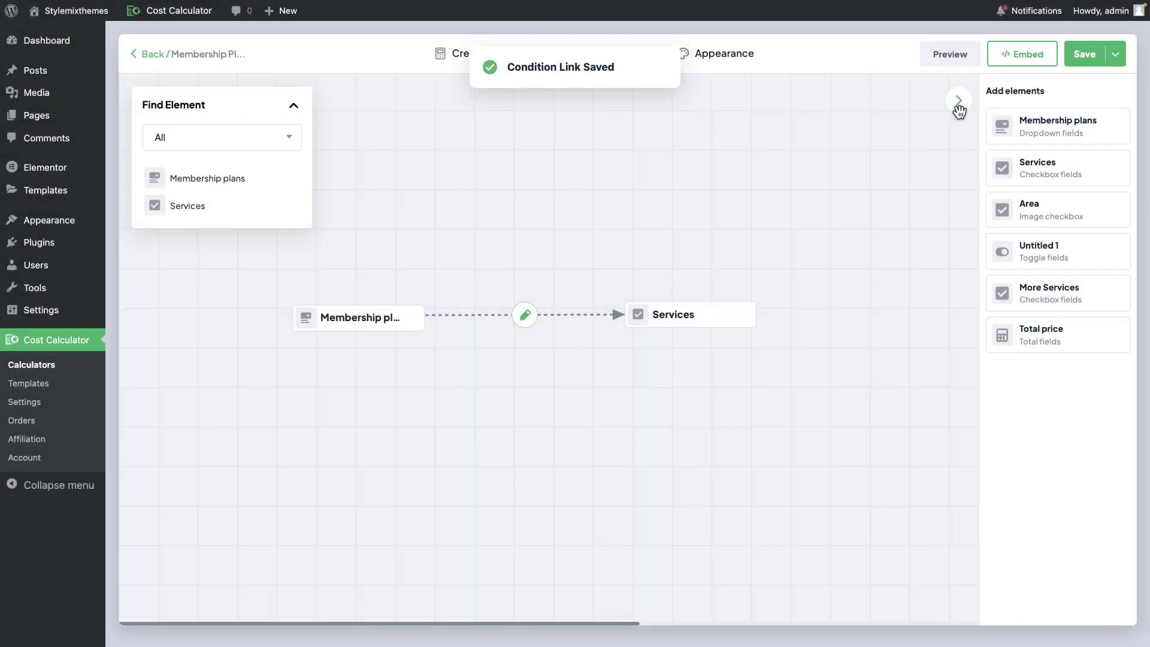
Preview Pearl V.I.P., then Custom, leaving all four services ticked for $24.96
click(941, 55)
click(520, 243)
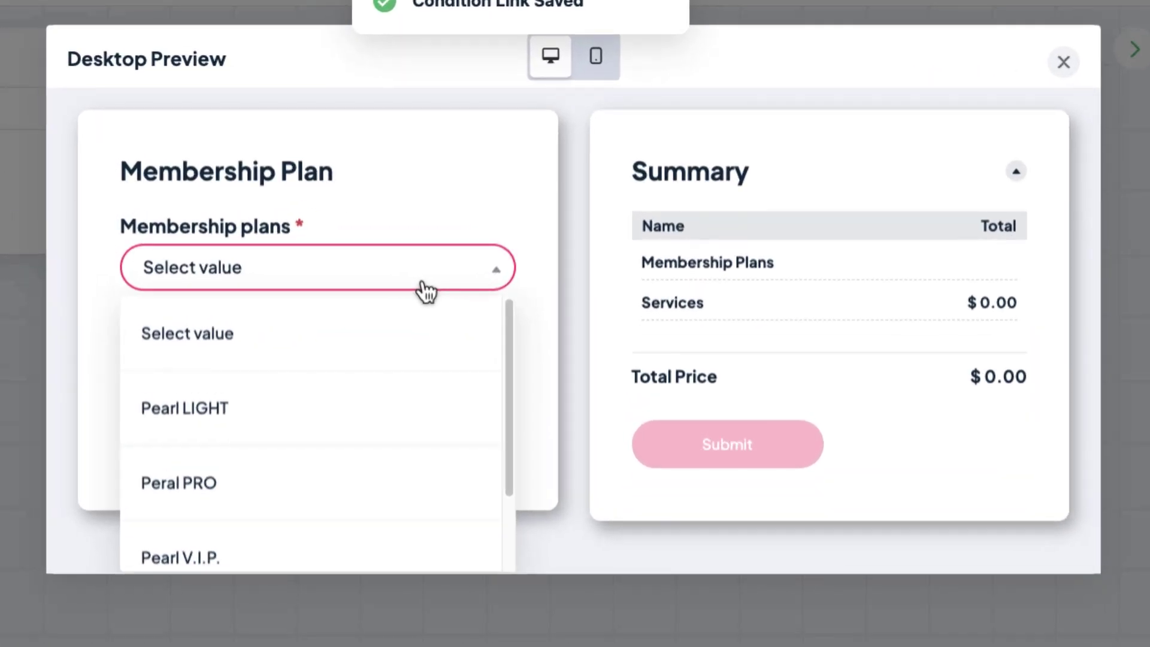
scroll(394, 364, down, 2)
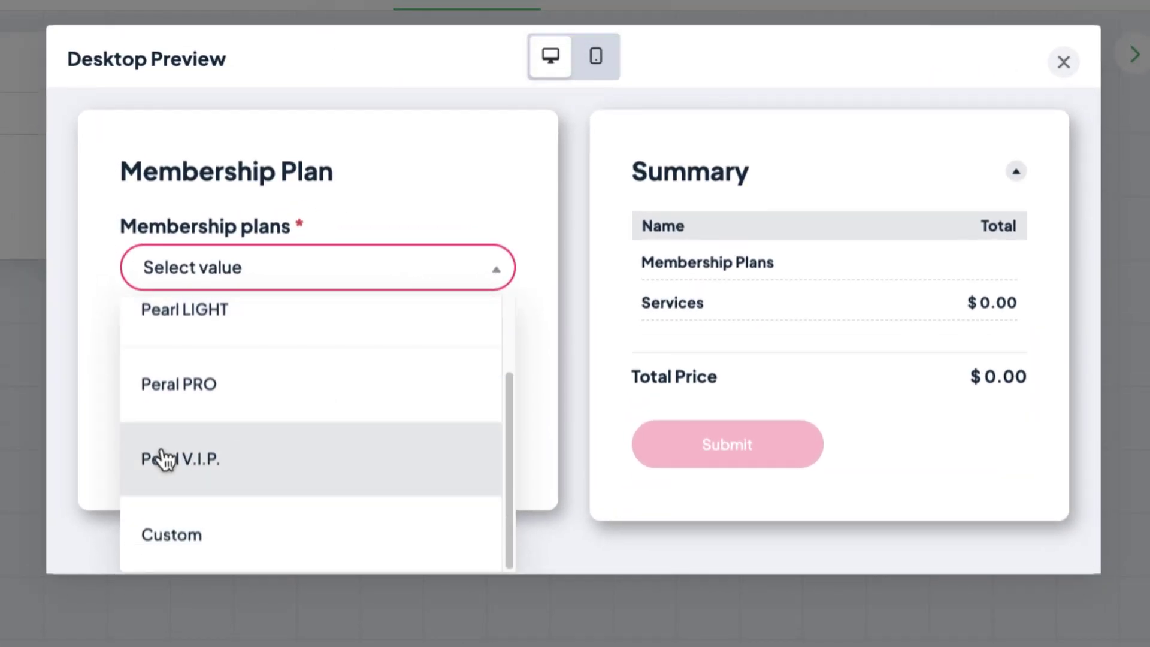
click(205, 476)
click(412, 284)
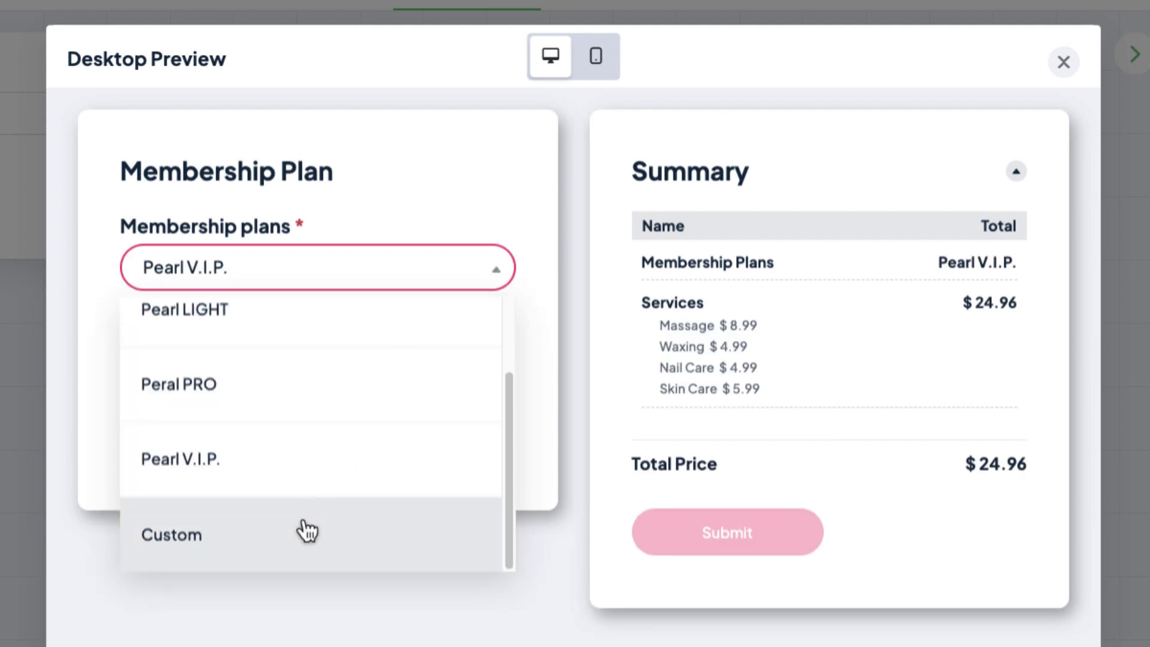
click(215, 541)
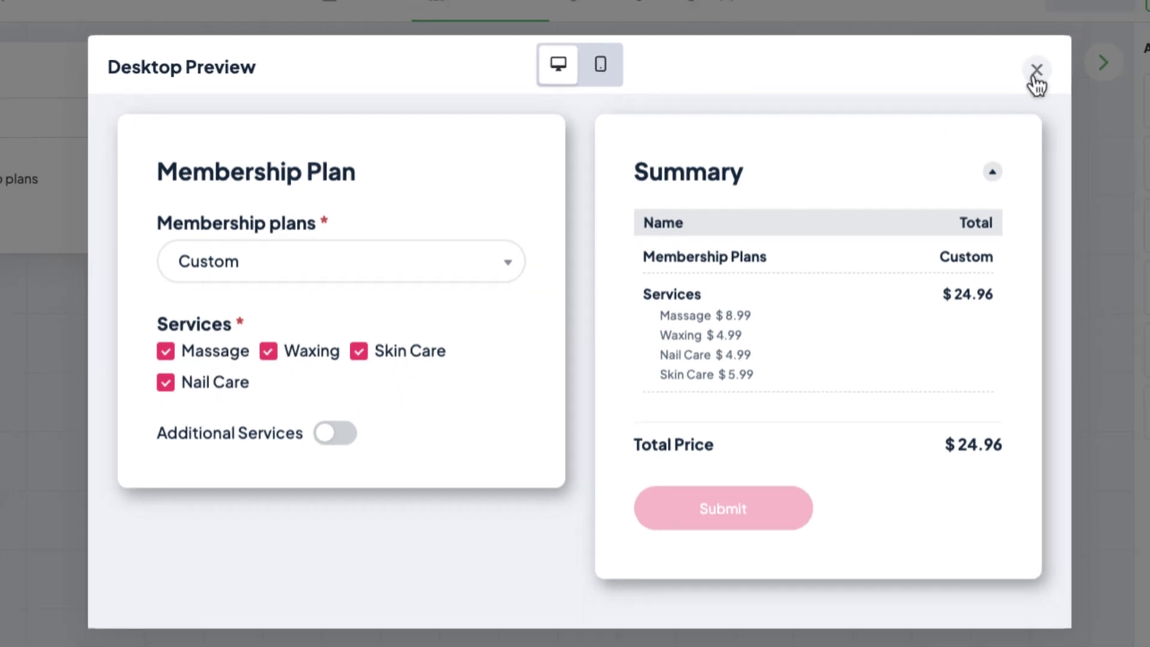
Add a fourth plans-to-services rule with condition Is selected and value Custom
click(1064, 62)
click(523, 313)
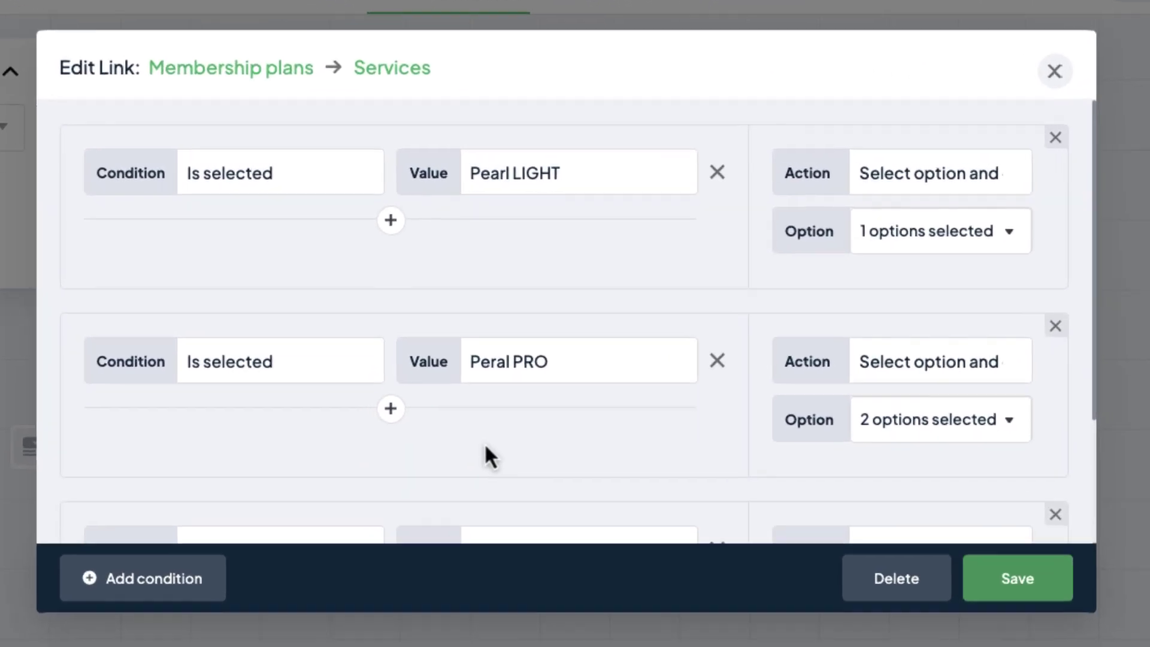
scroll(515, 365, down, 3)
click(352, 445)
scroll(334, 472, down, 3)
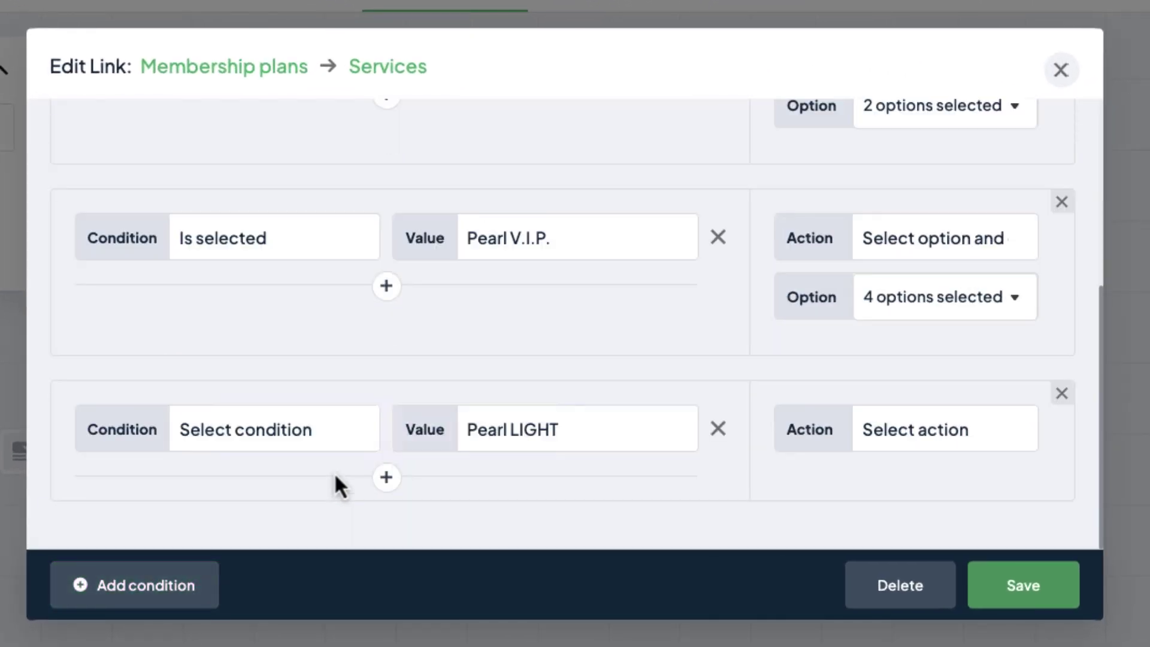
click(203, 422)
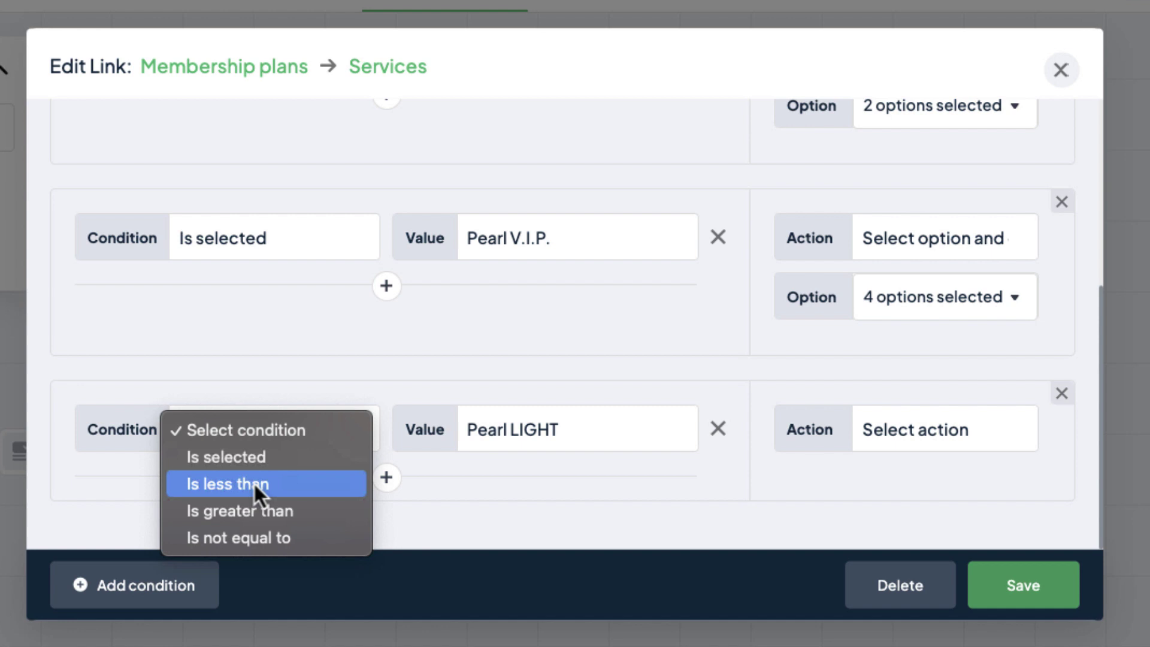
click(262, 460)
click(513, 424)
click(503, 517)
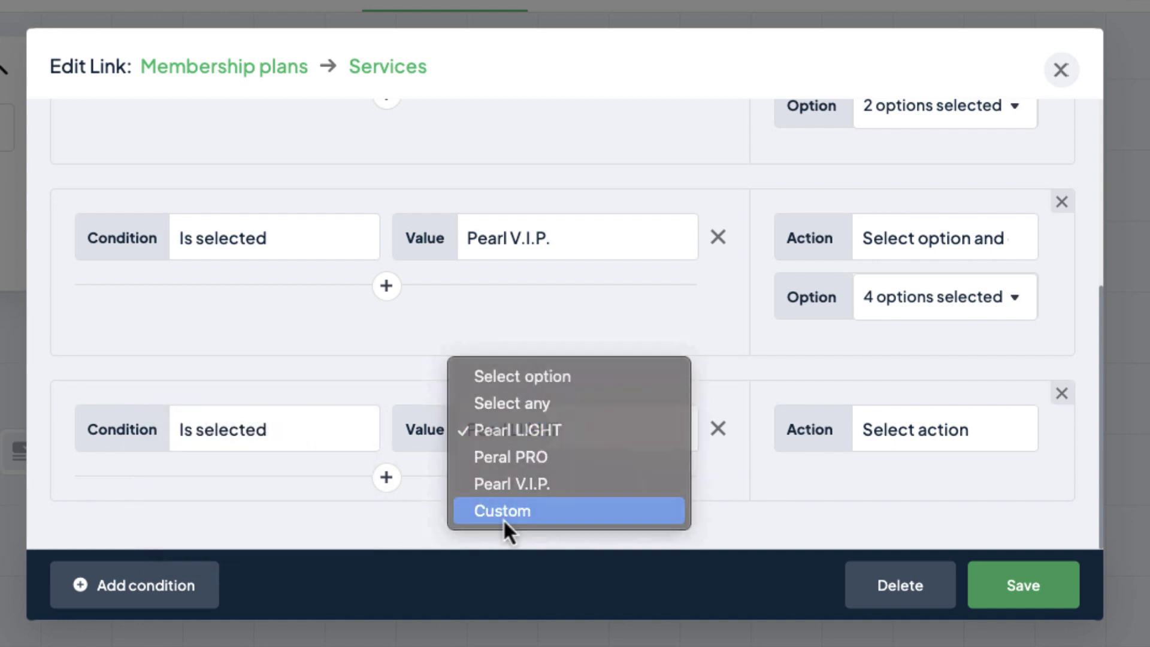
click(933, 428)
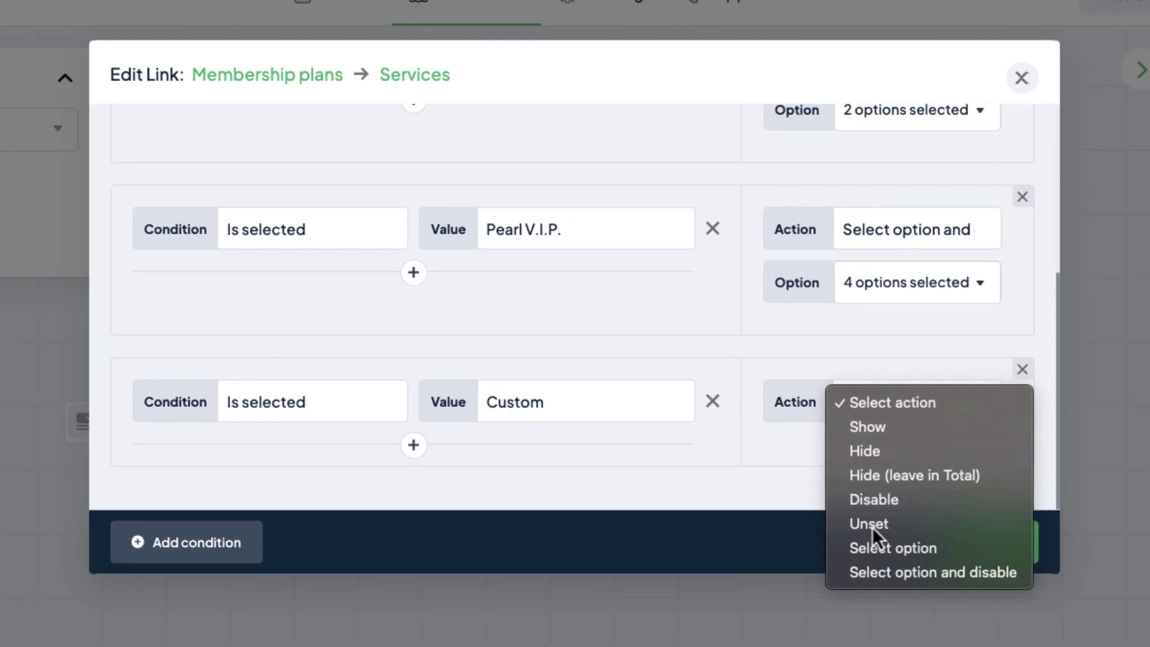
Set the Custom rule's action to Unset and save the link
click(872, 527)
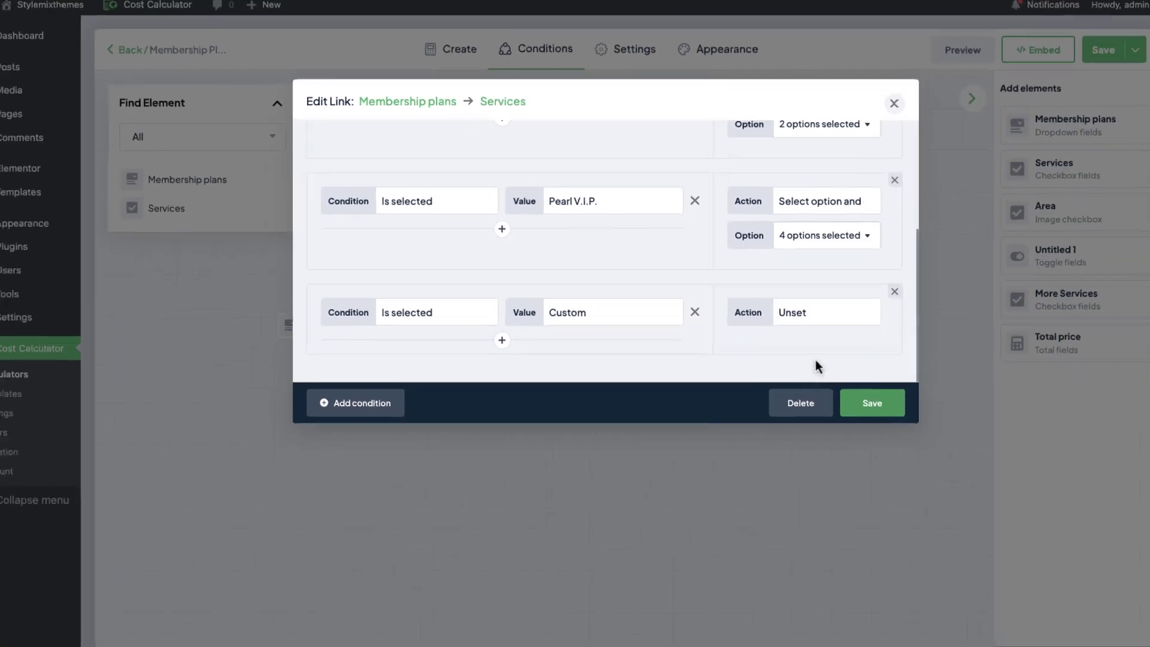
click(988, 542)
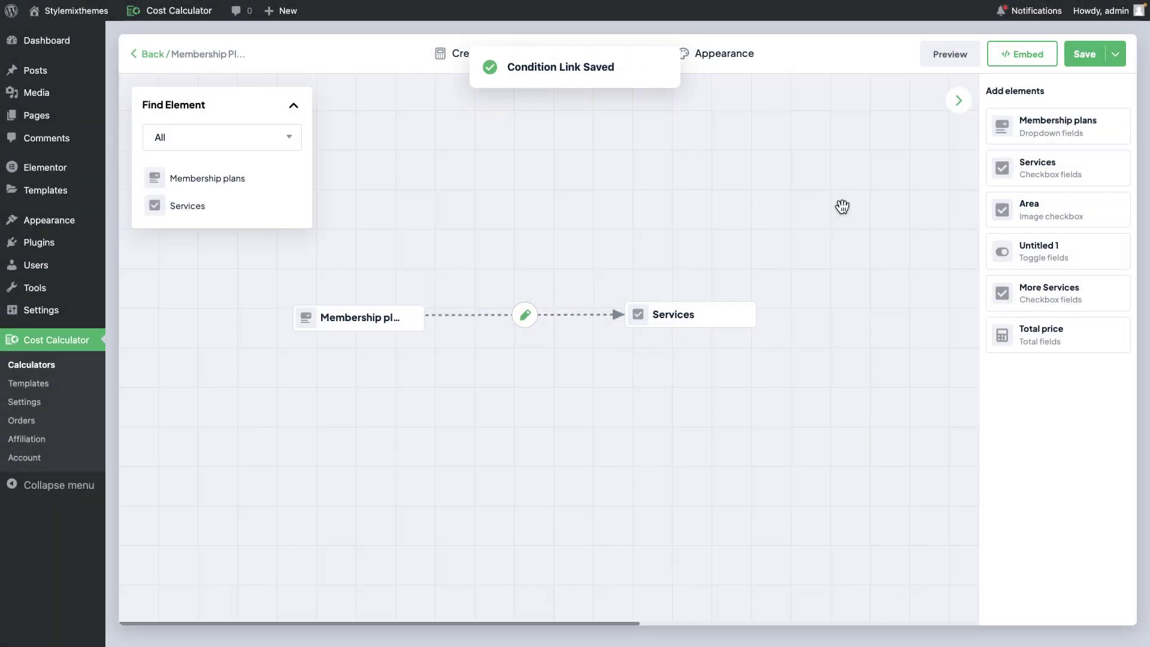
click(485, 66)
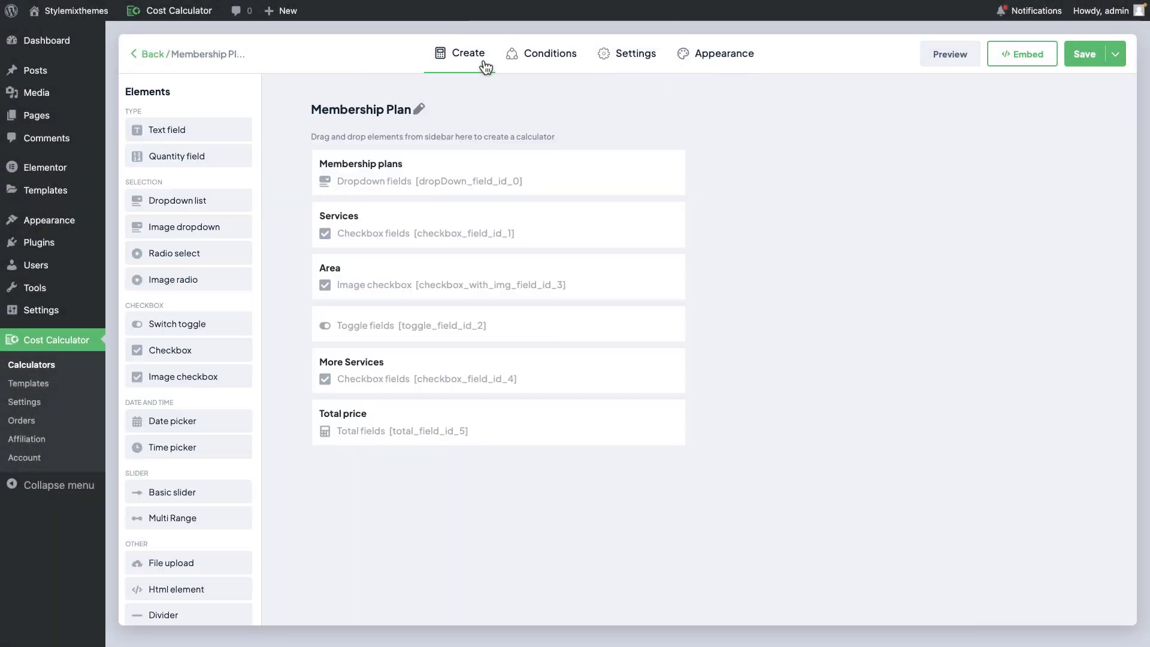
click(563, 60)
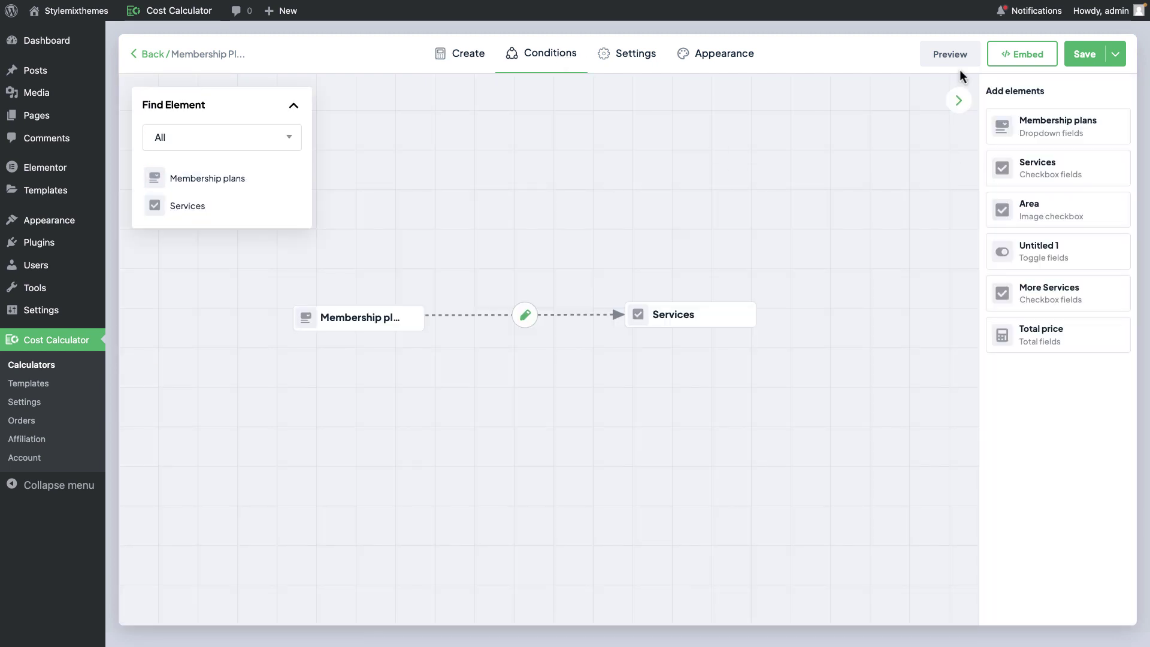
In the preview, tick Waxing and Massage freely without choosing a plan
click(950, 54)
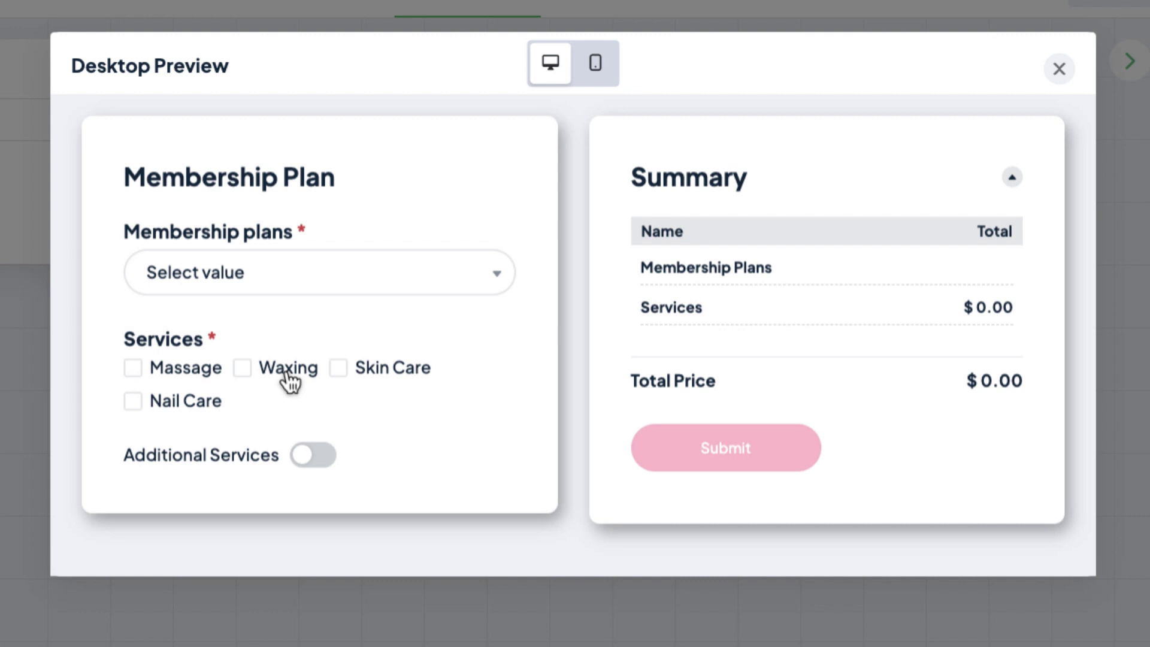
click(424, 299)
click(161, 377)
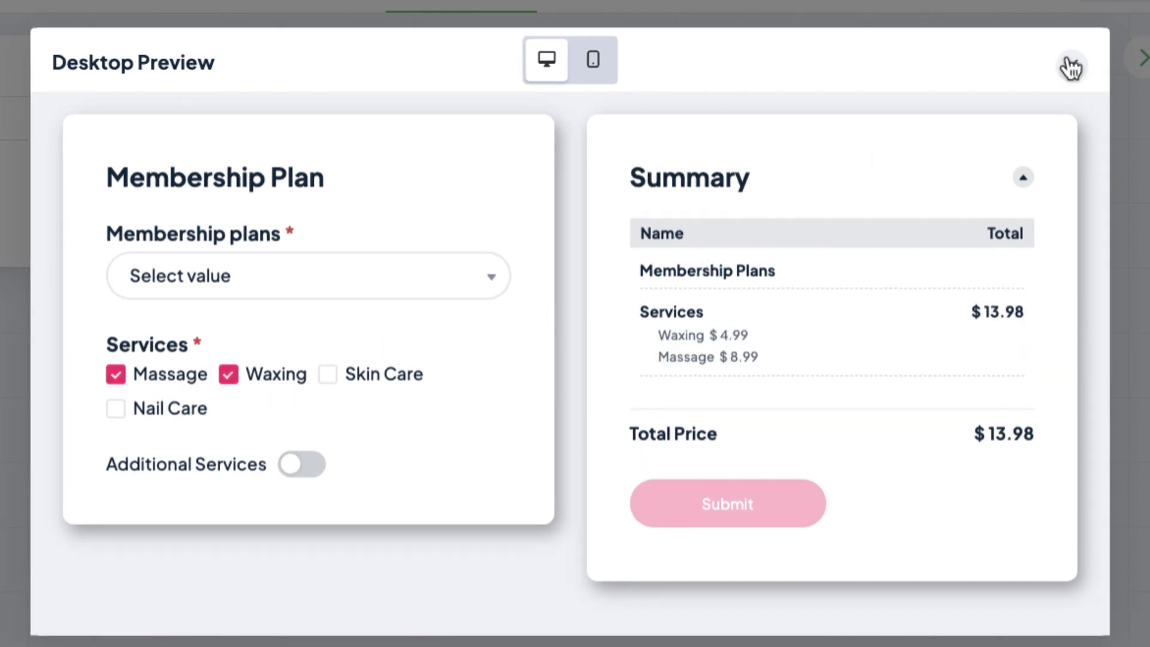
click(1071, 67)
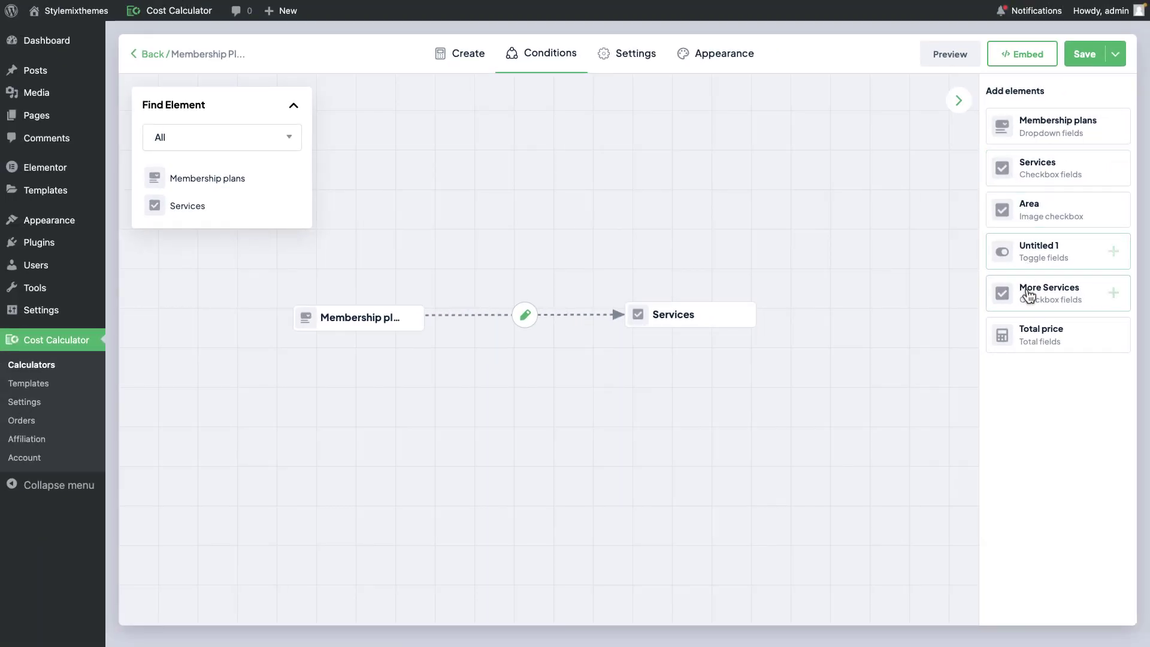
Place the Area node below Services and connect Services to Area
click(1042, 223)
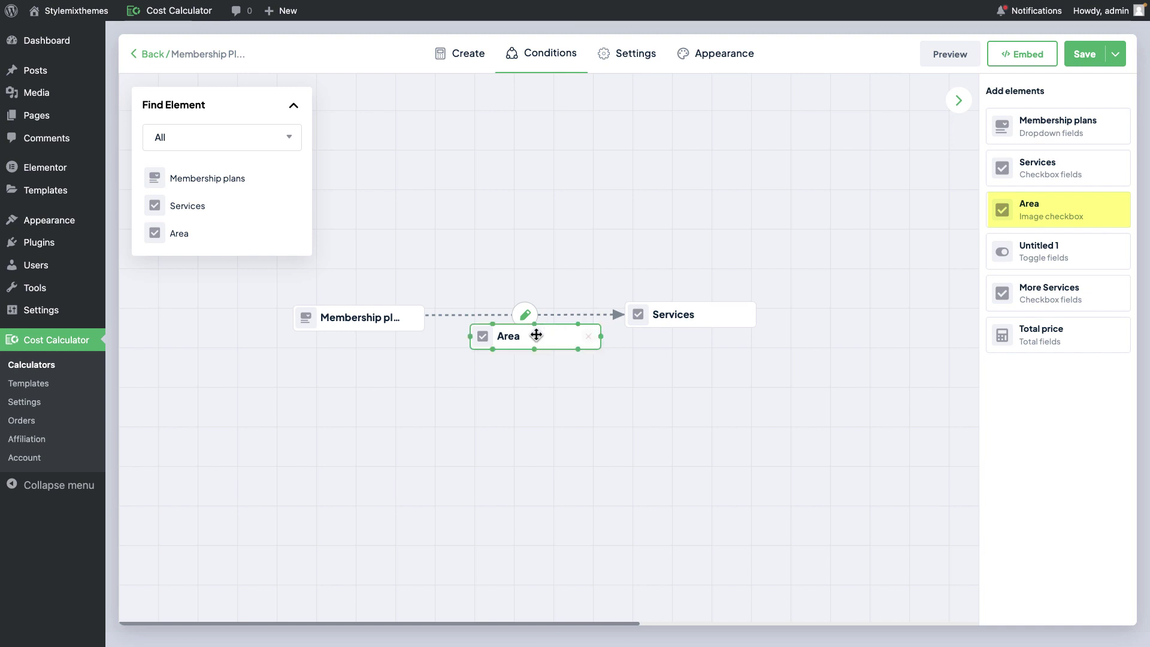
drag(536, 336, 690, 440)
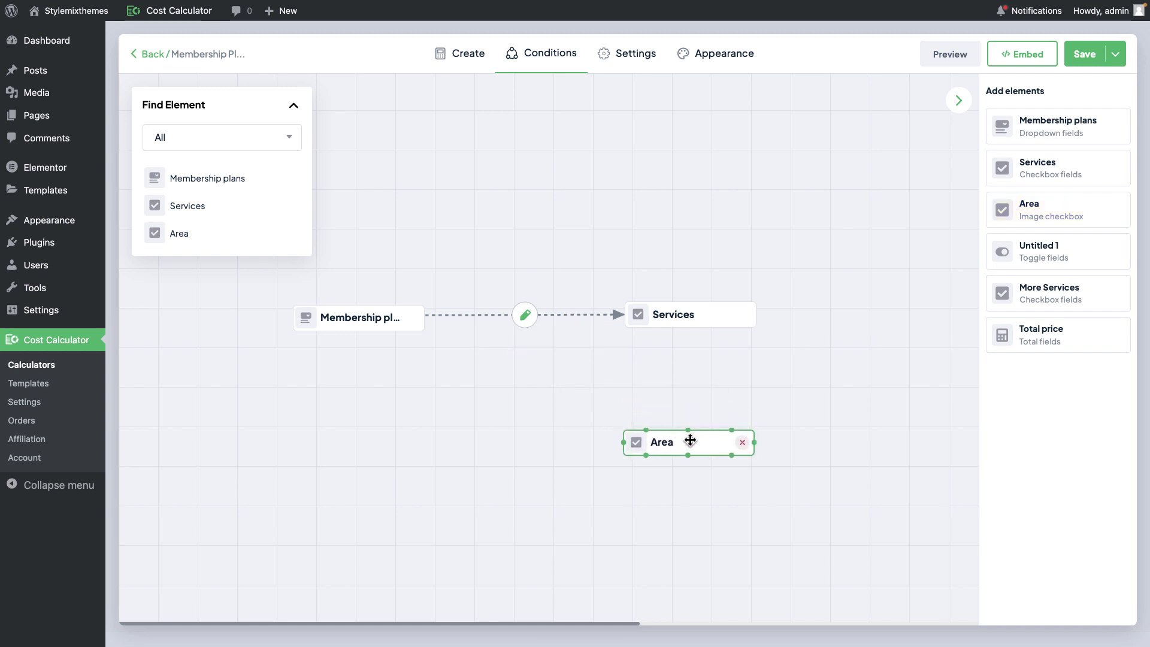
click(689, 323)
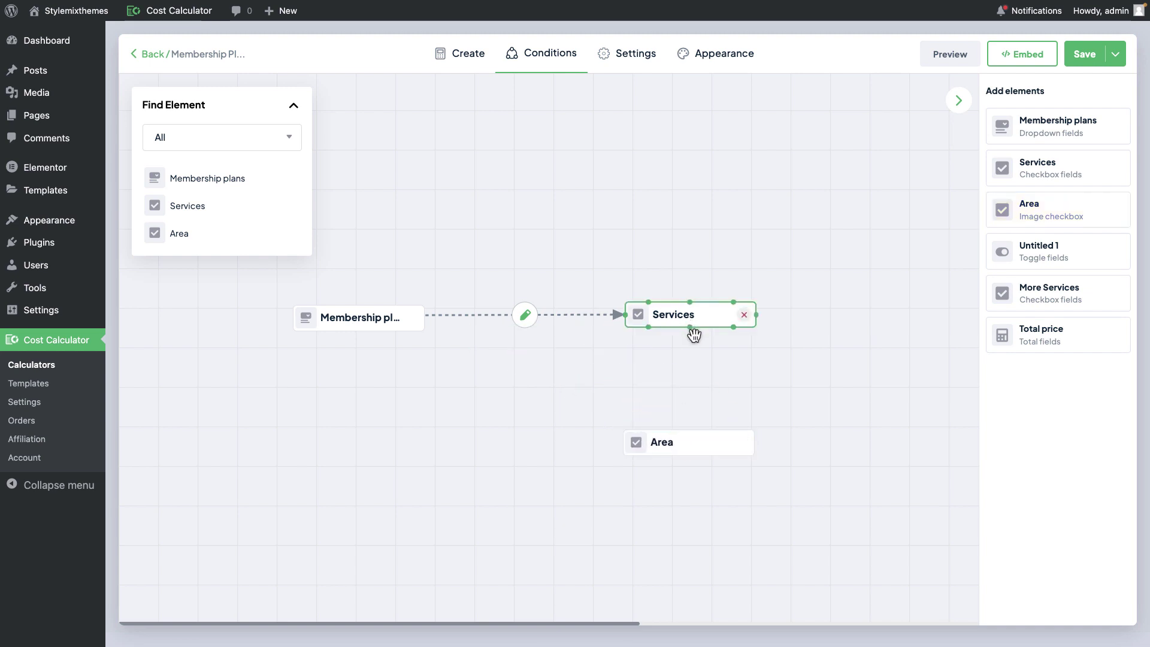
drag(692, 334, 695, 436)
click(690, 377)
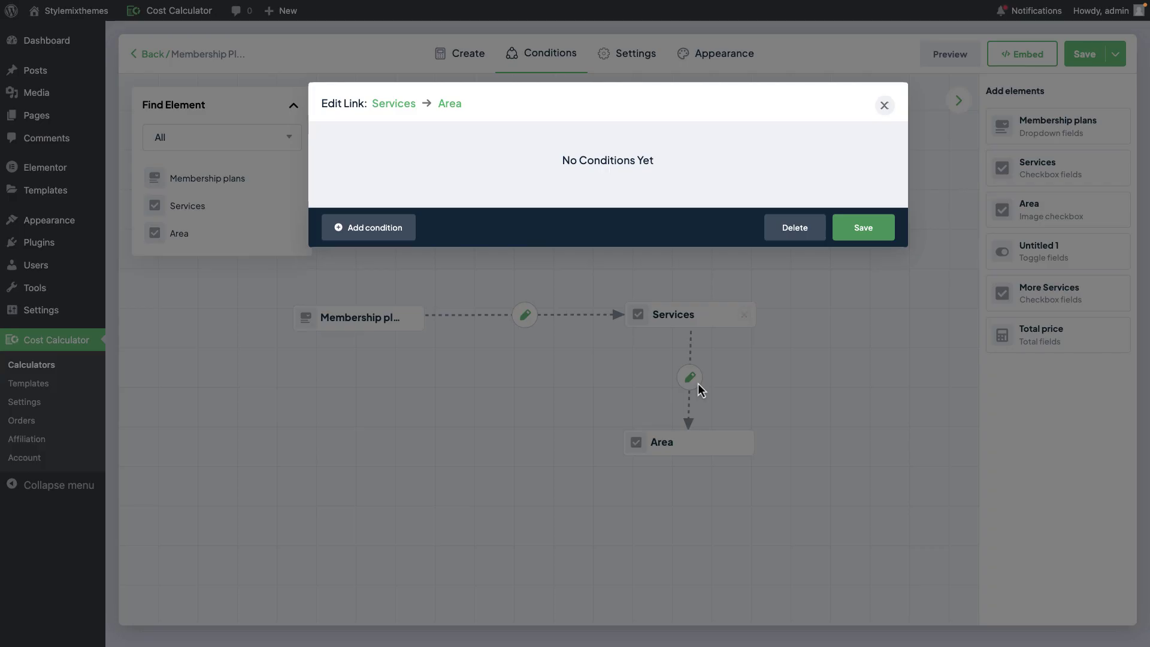
Add a condition: when Massage is selected, Show Area
click(370, 231)
click(440, 164)
click(432, 177)
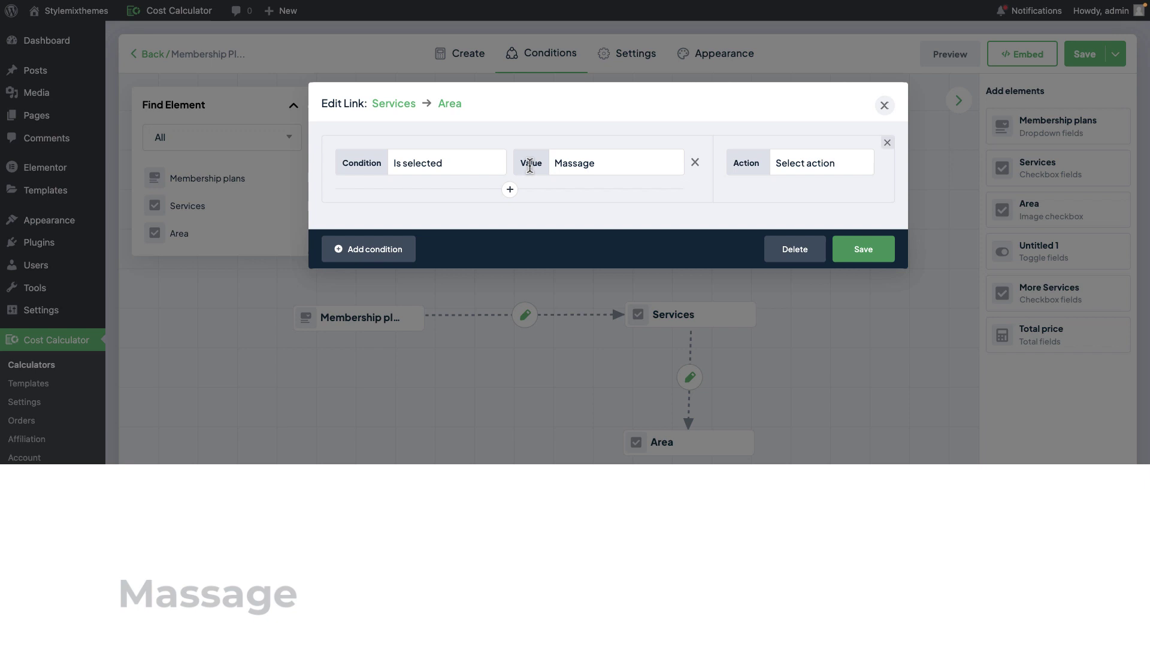
click(567, 164)
click(706, 194)
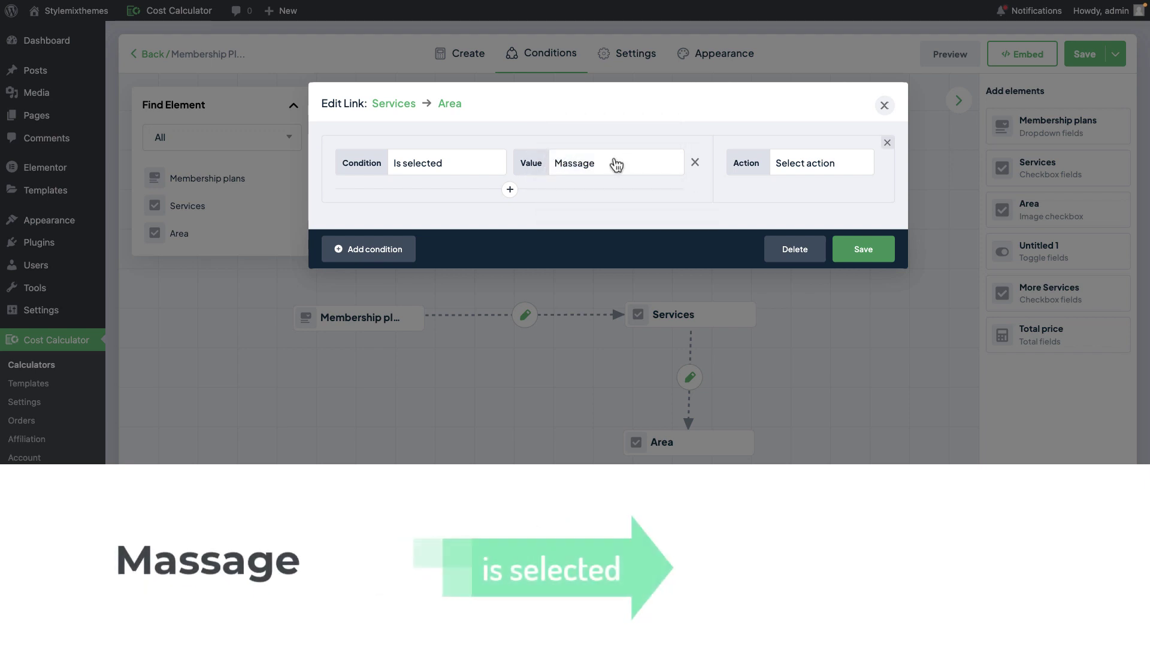
click(783, 174)
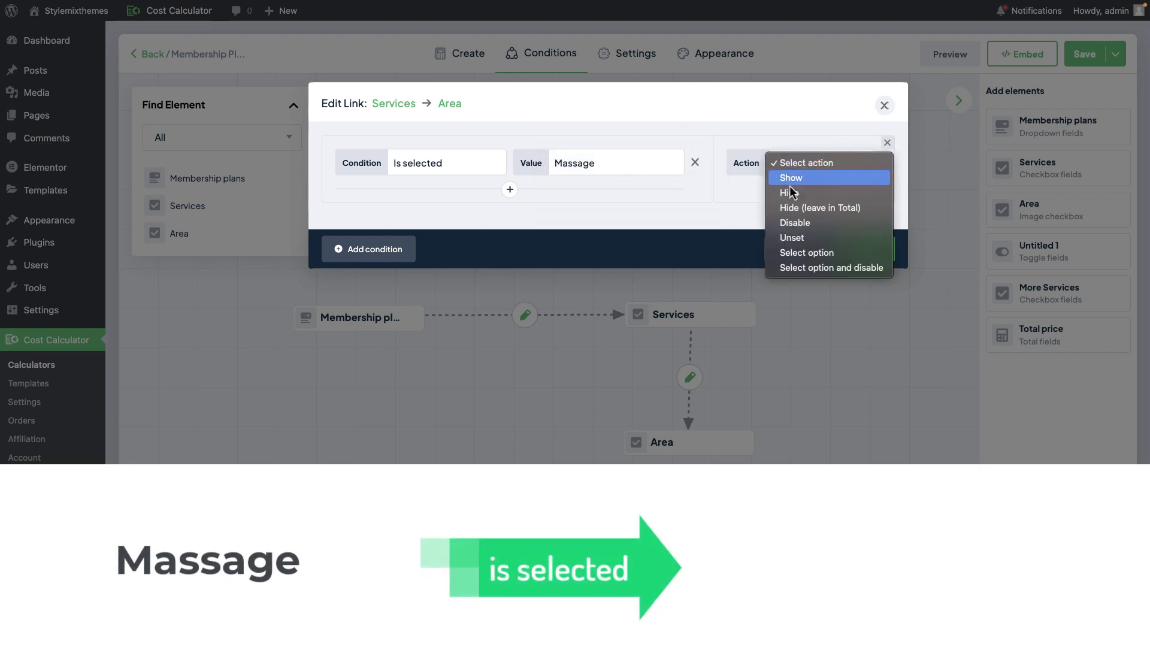
click(848, 182)
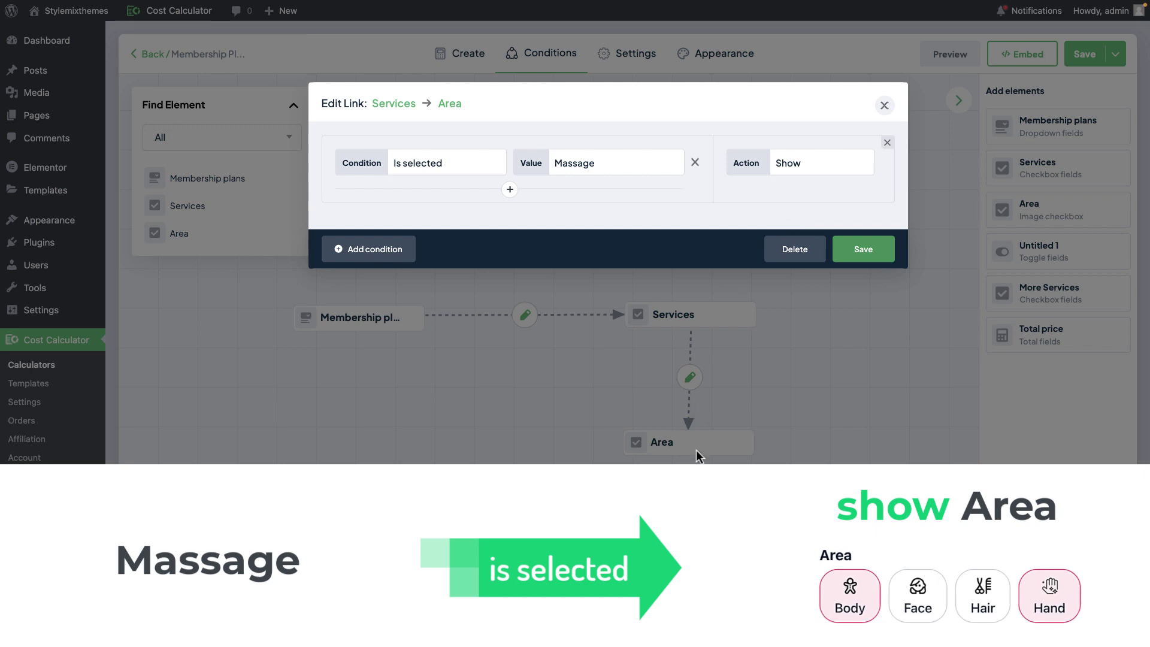
Add an OR condition for Waxing selected, then save the Services-to-Area link
click(510, 189)
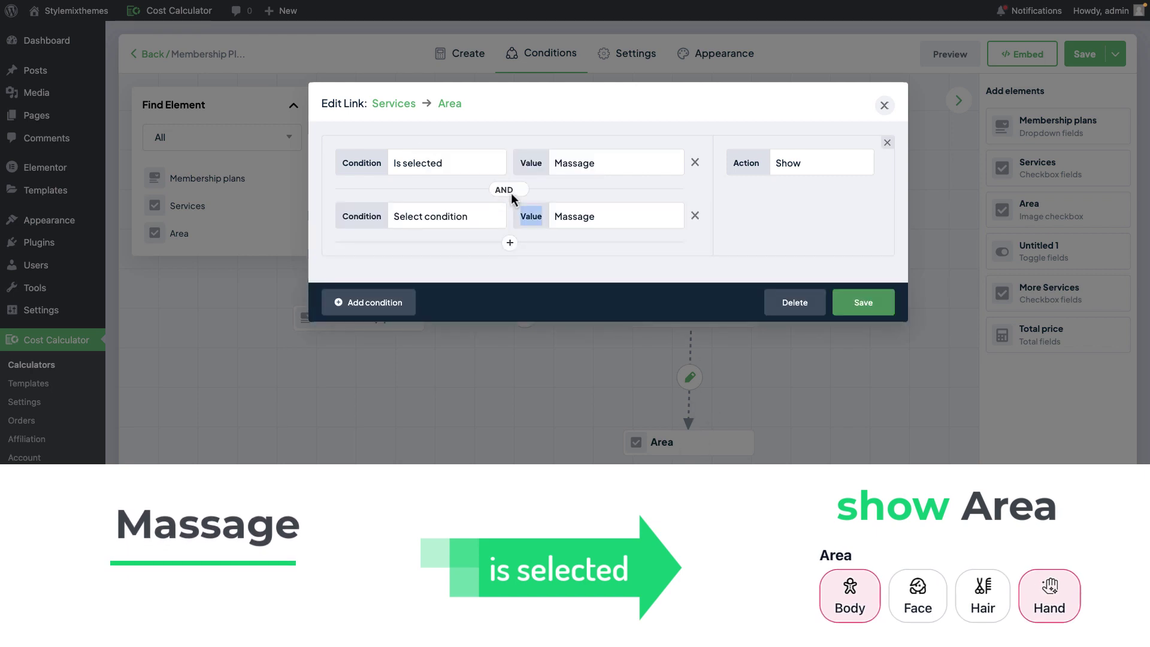
click(503, 191)
click(513, 202)
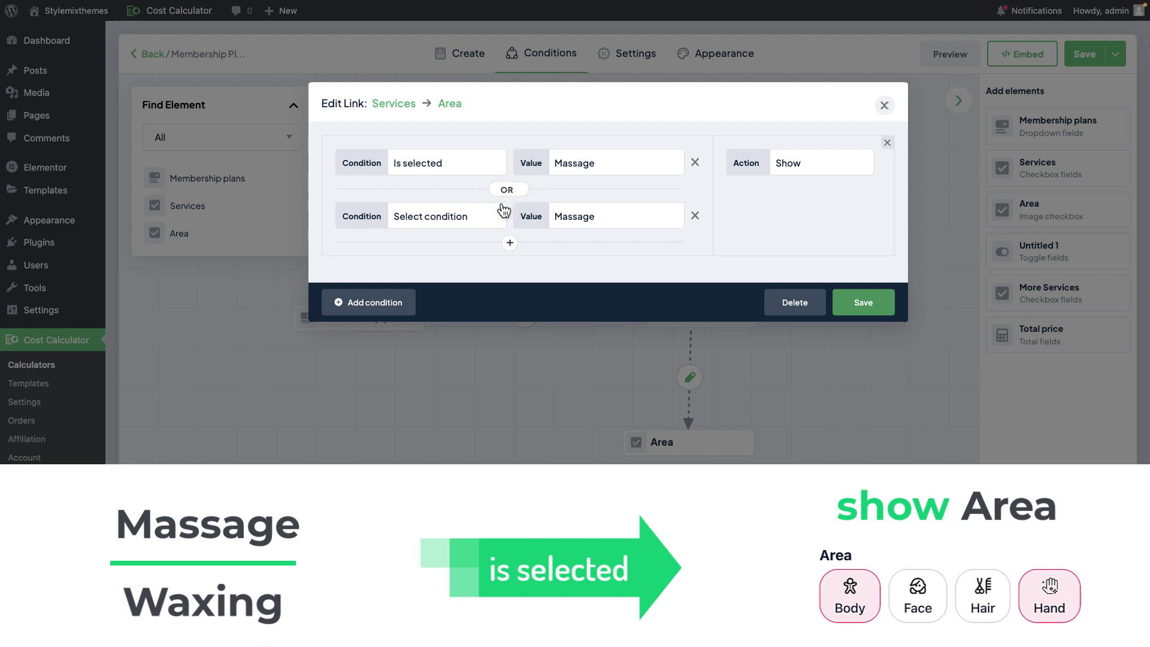
click(474, 218)
click(478, 226)
click(563, 219)
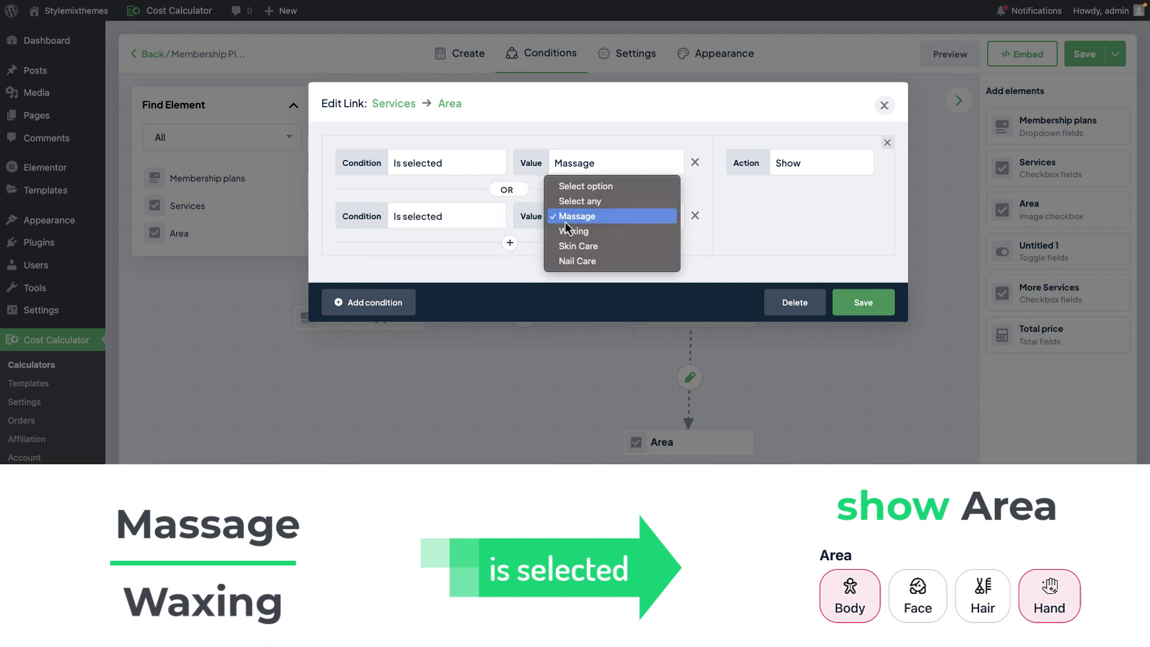
click(580, 232)
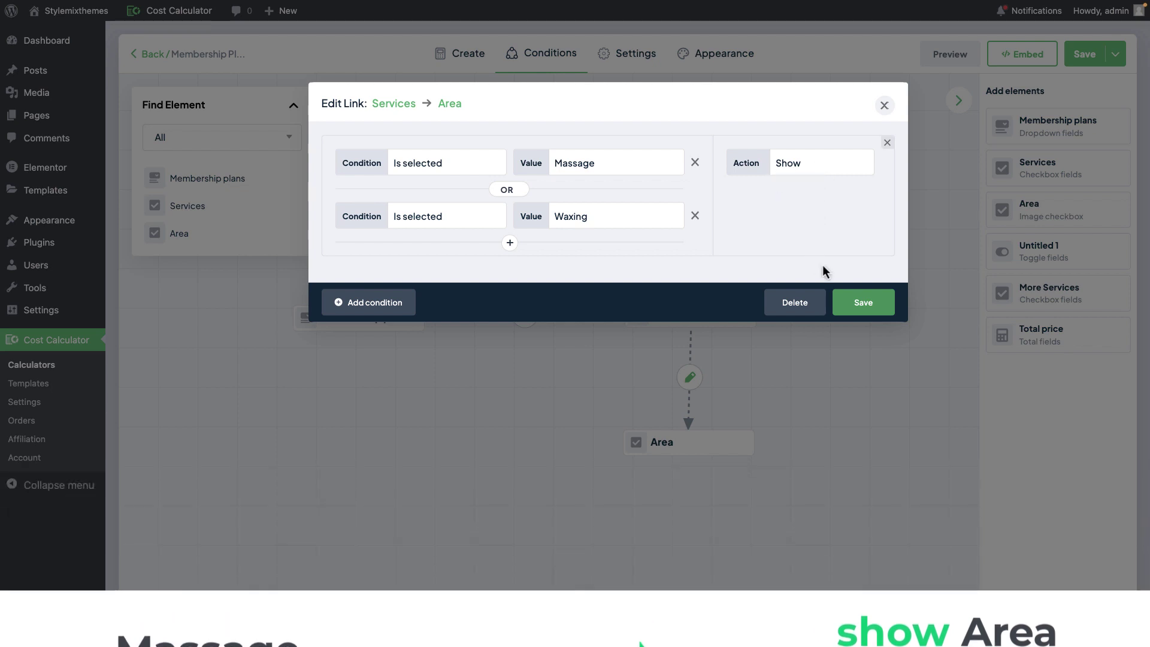
click(853, 302)
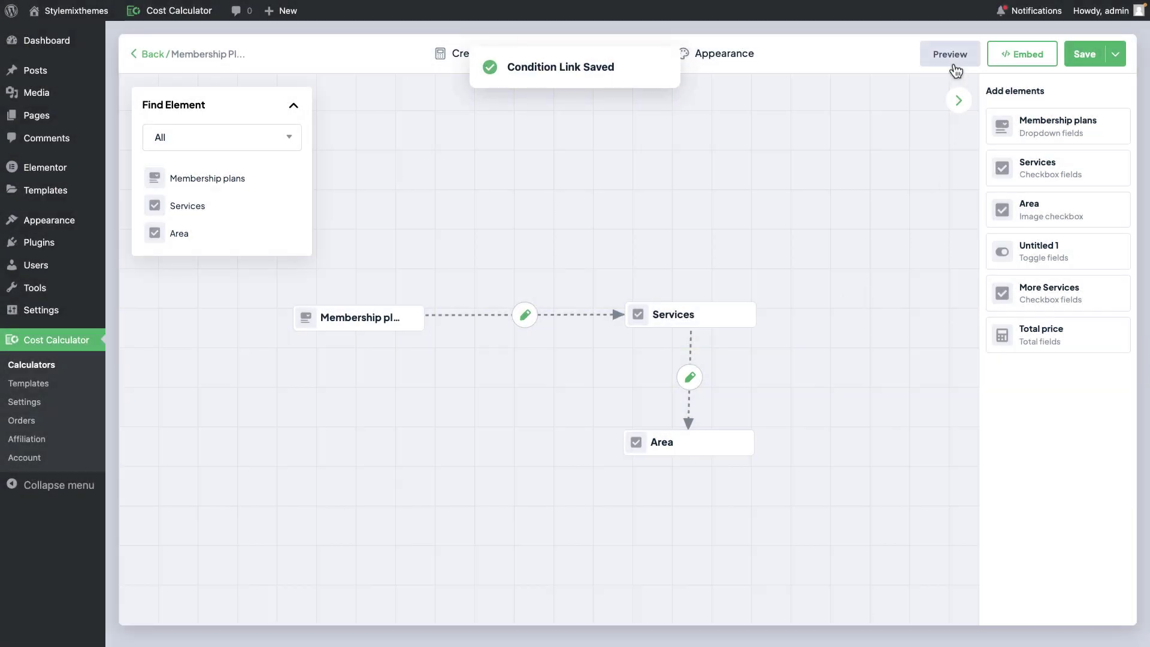
Tick and untick Massage and Waxing in the preview to confirm Area appears for either
click(955, 68)
click(323, 302)
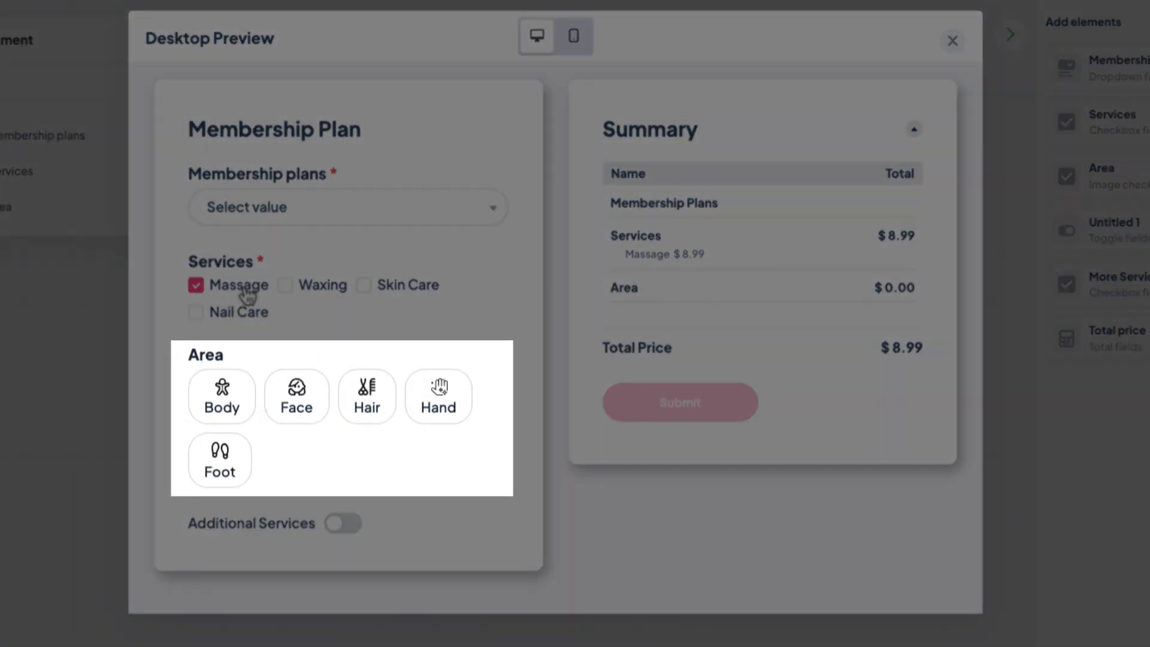
click(248, 293)
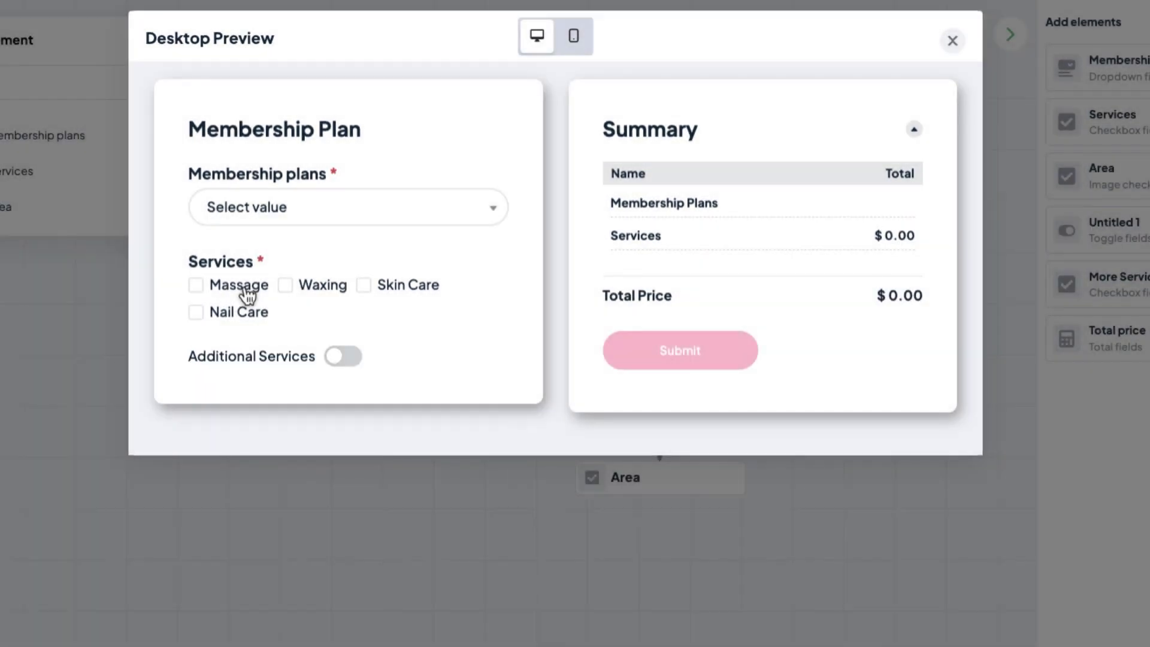
click(316, 294)
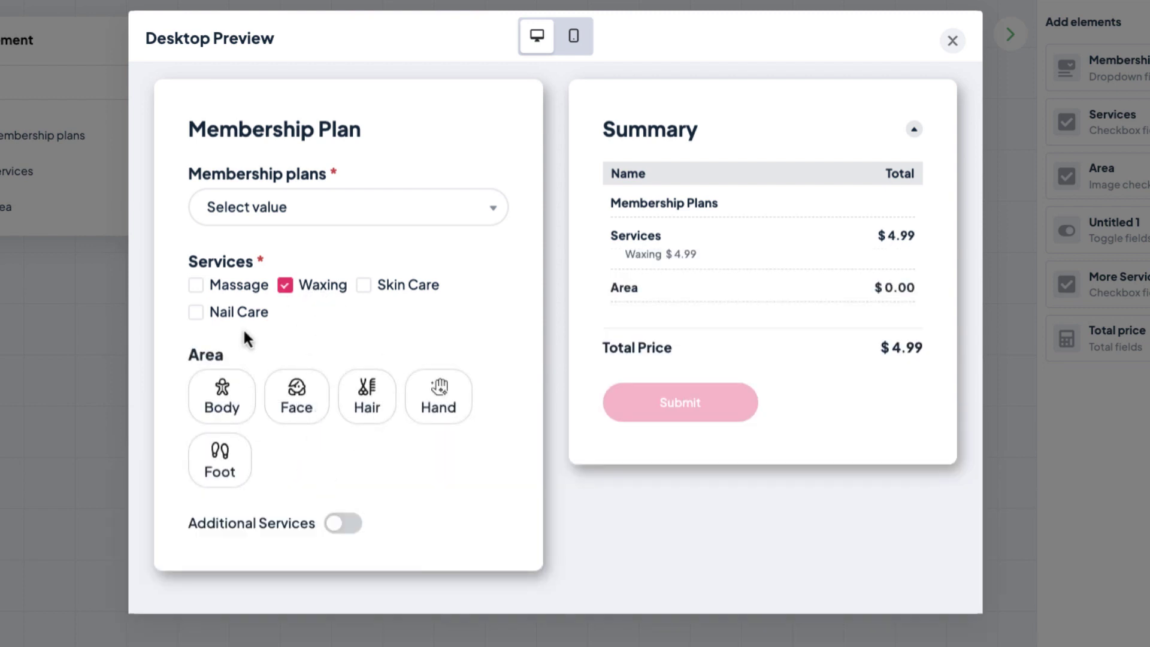
click(251, 293)
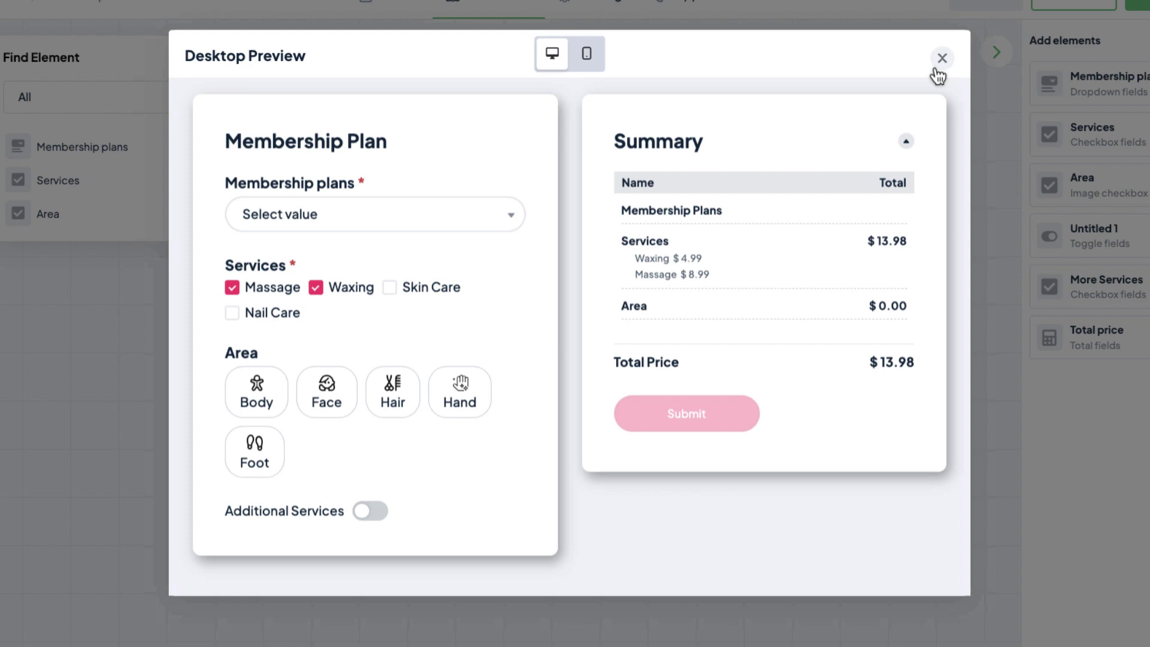
click(952, 40)
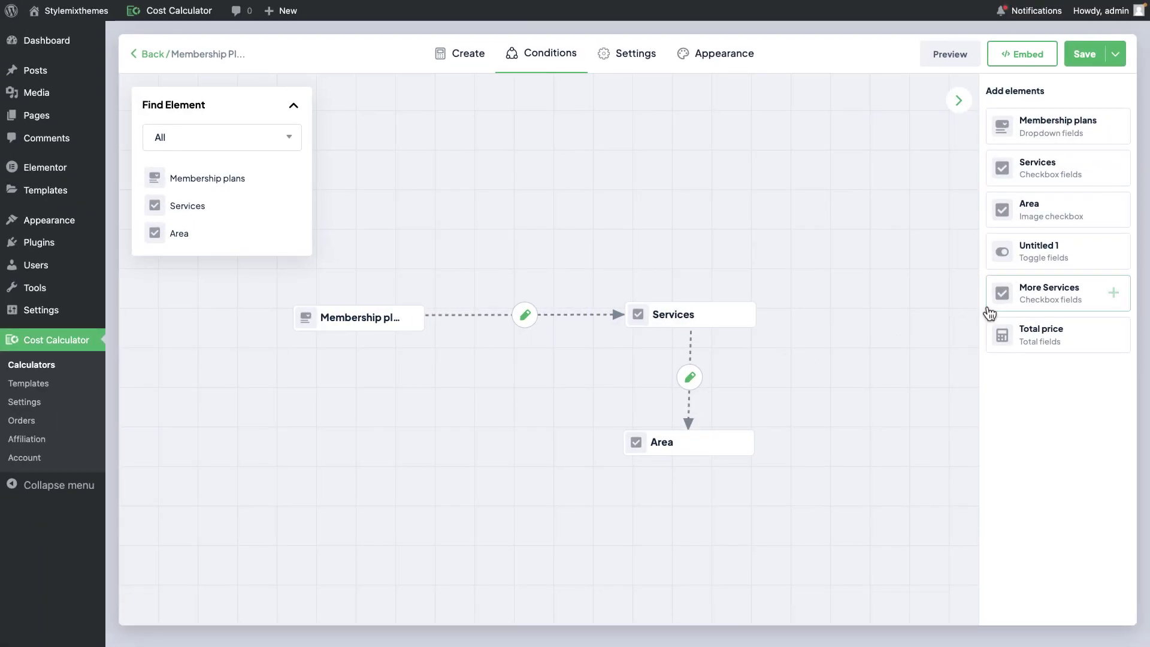
Add the Untitled 1 toggle to the conditions canvas at the lower left
click(951, 58)
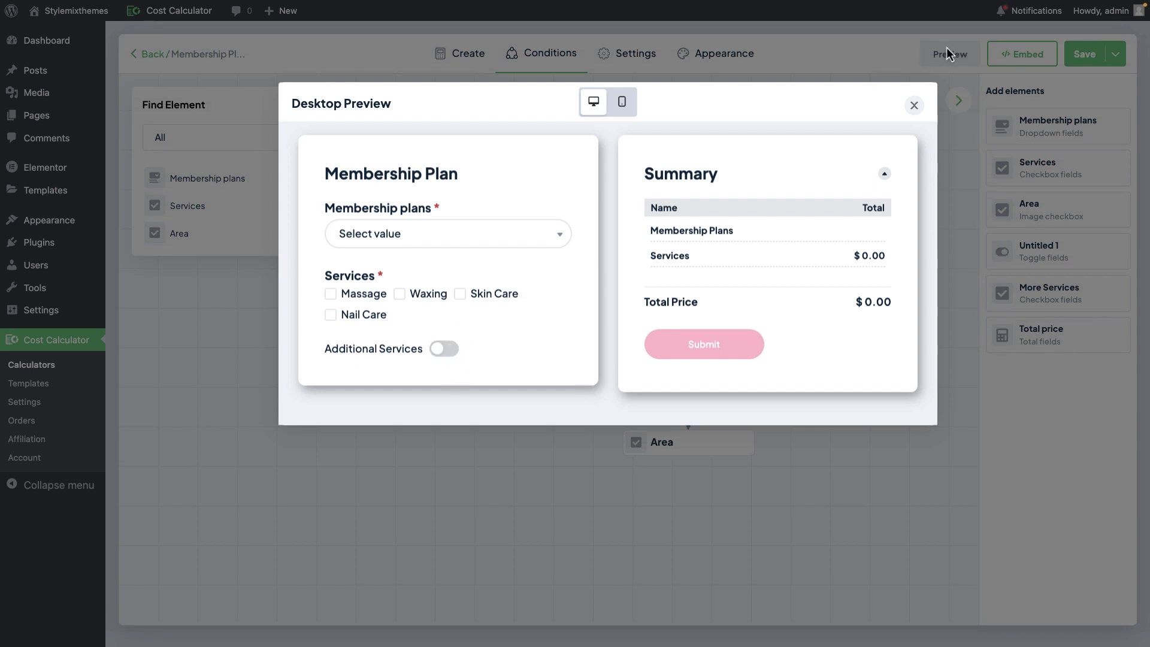
click(915, 108)
click(1031, 247)
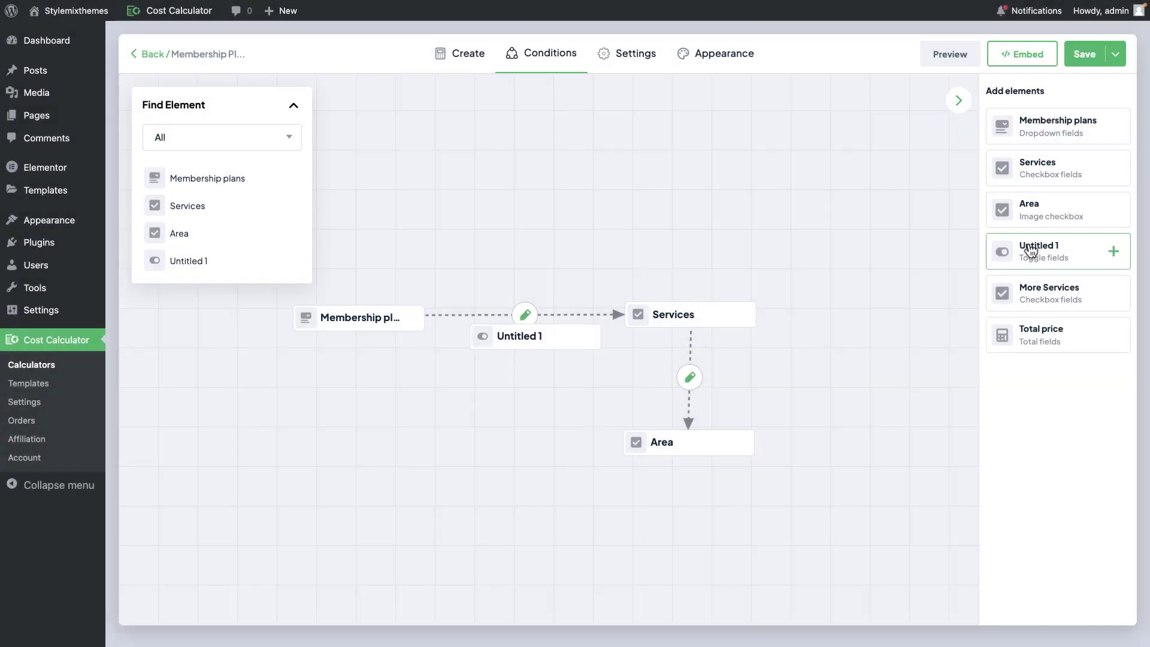
drag(556, 338, 412, 515)
drag(553, 523, 567, 282)
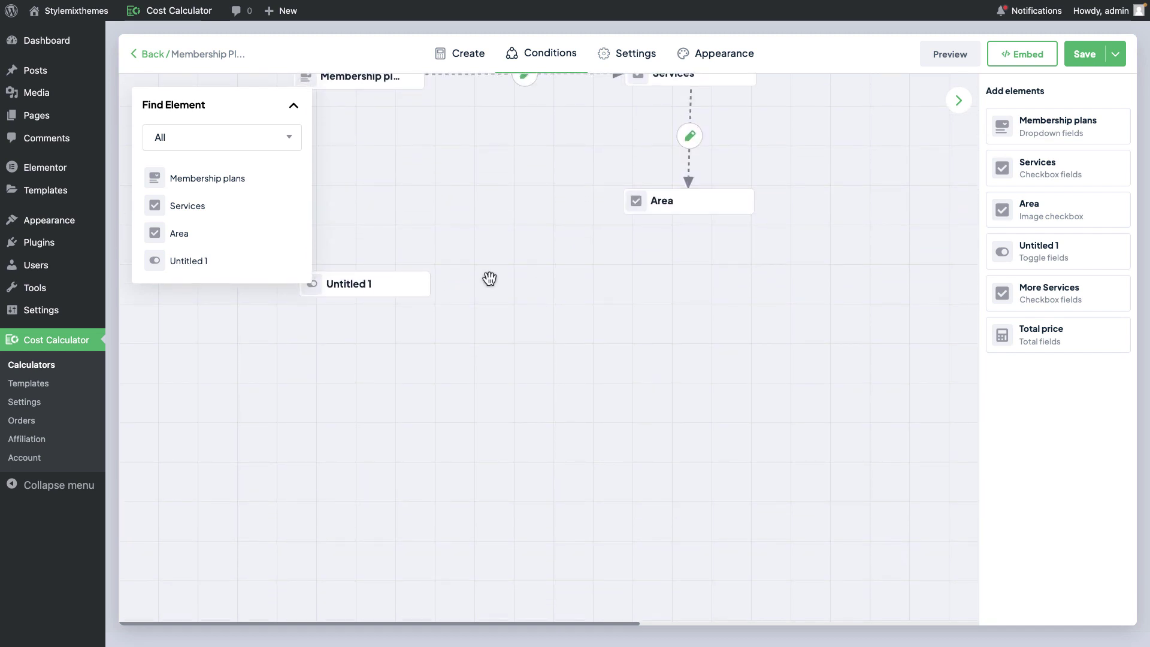
click(376, 285)
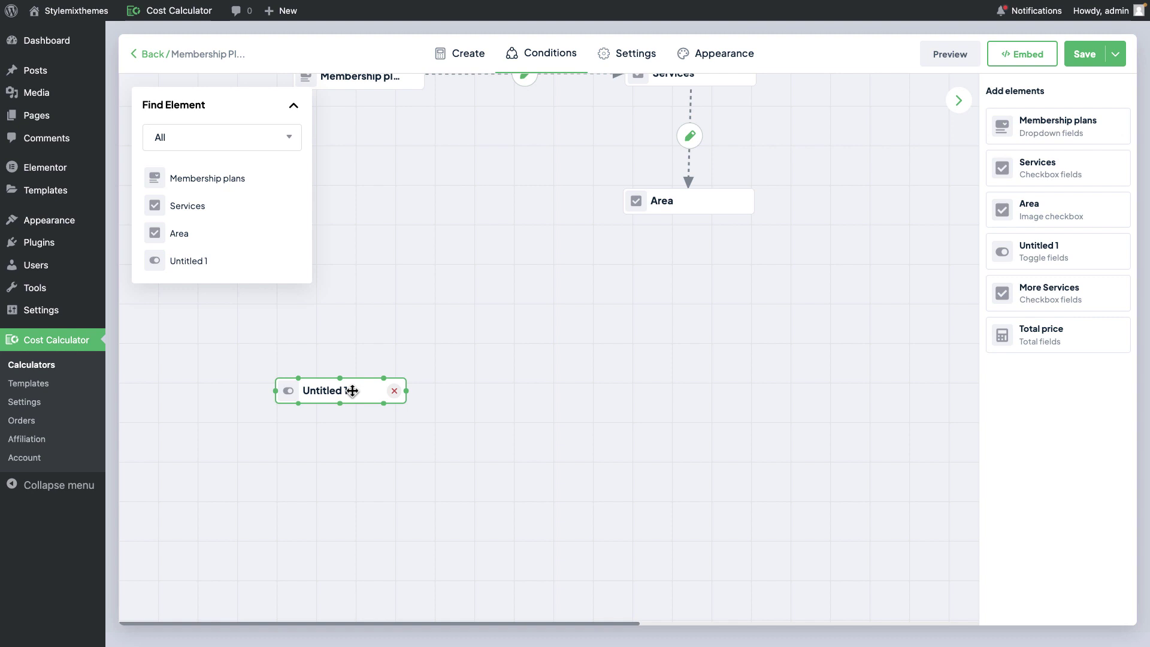
Place More Services to the right of Untitled 1 and link them
click(1059, 305)
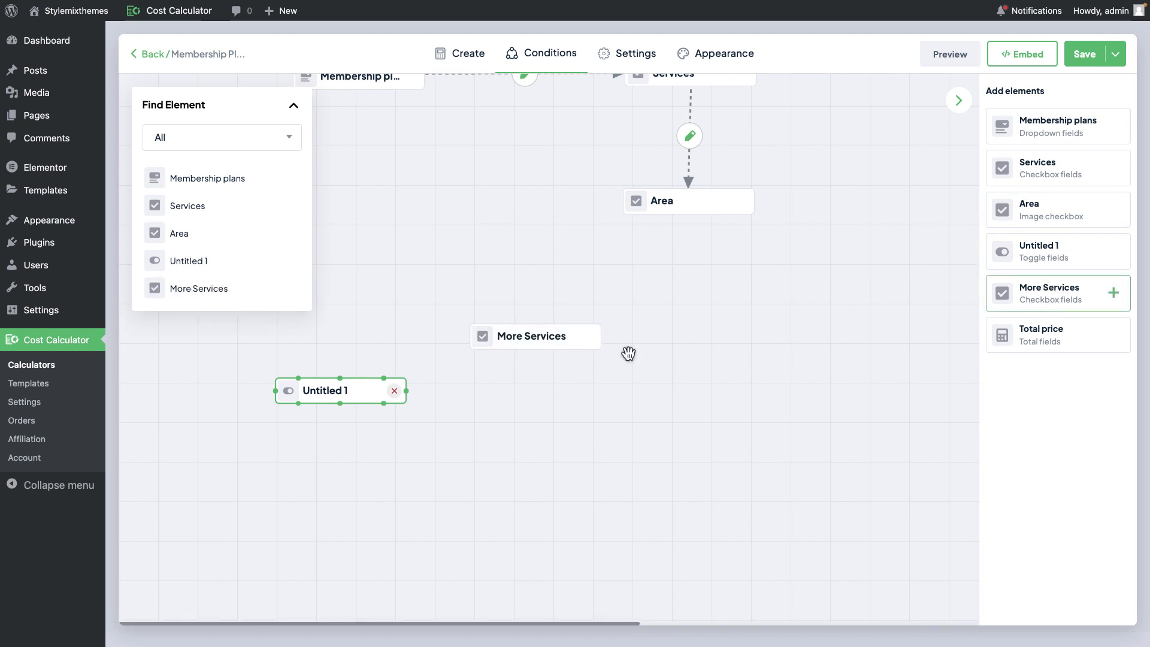
drag(521, 336, 704, 400)
click(318, 396)
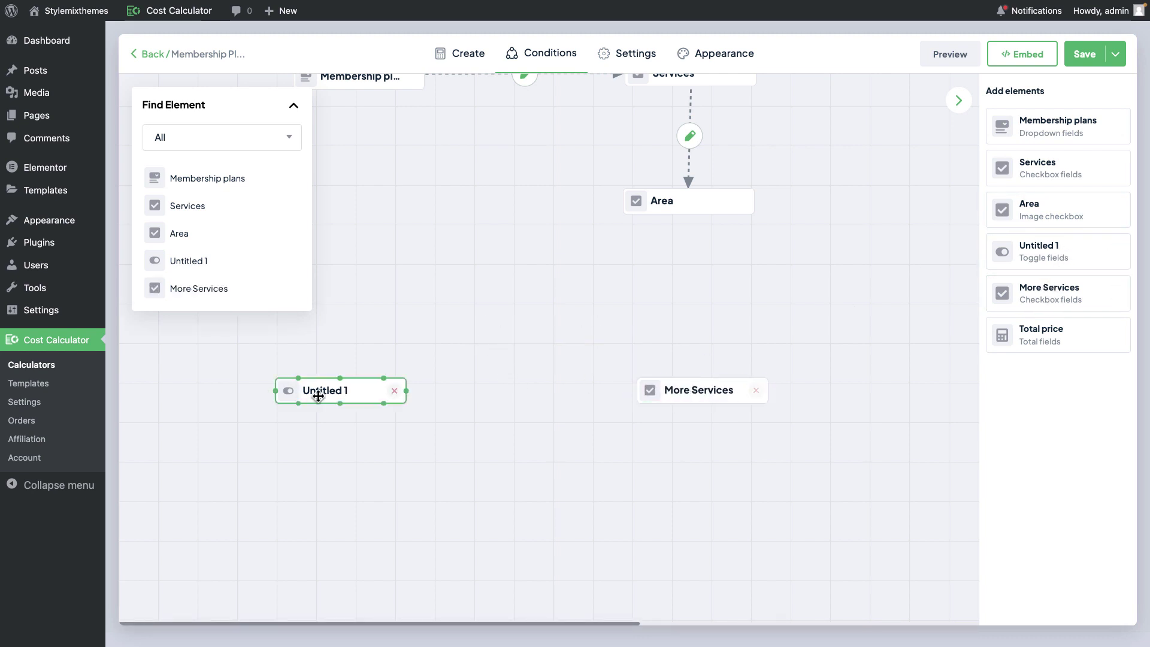
mouse_move(406, 391)
mouse_down()
mouse_move(524, 380)
mouse_move(637, 389)
mouse_up()
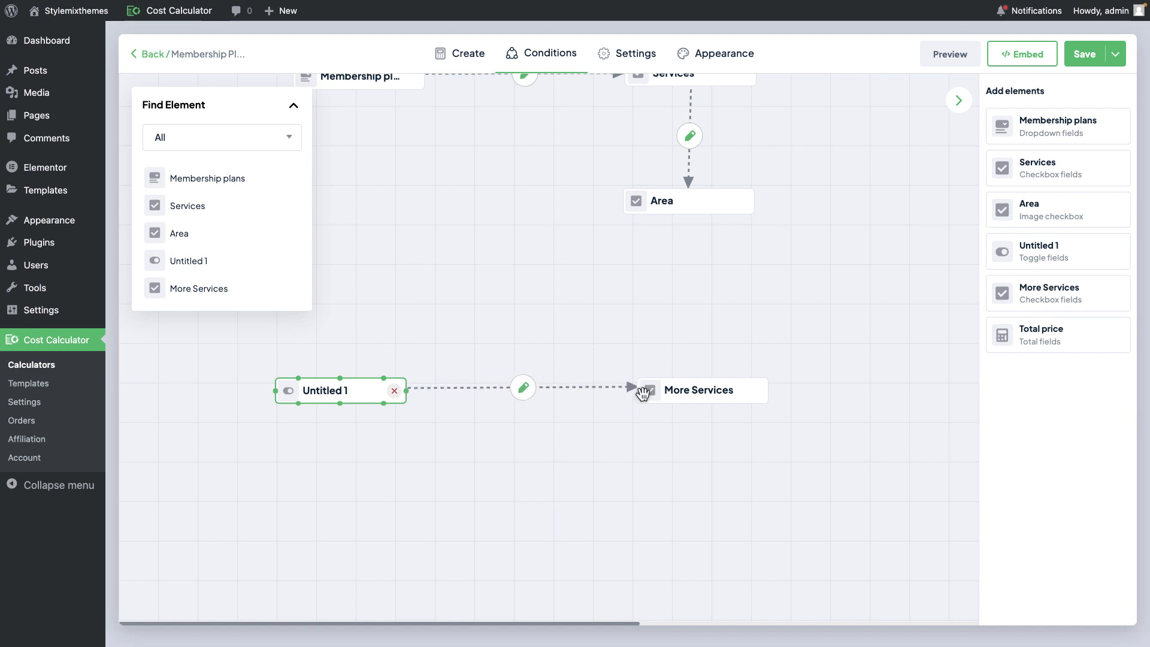
Give the link condition Is selected with action Show, and save it
click(521, 389)
click(403, 230)
click(473, 170)
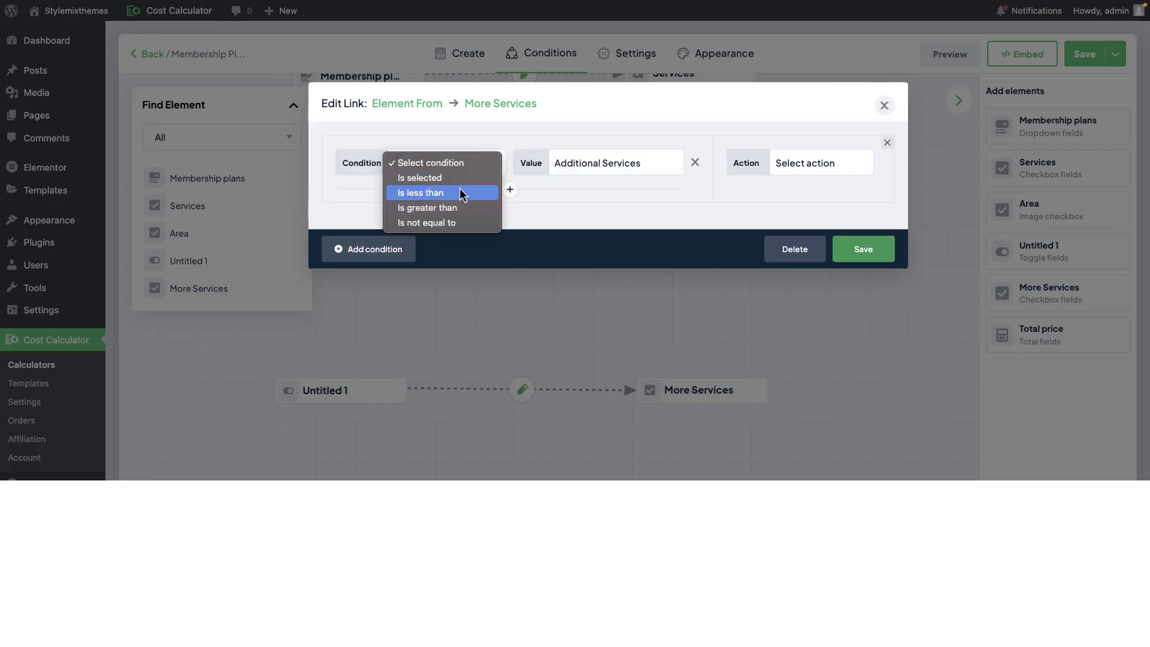
click(483, 180)
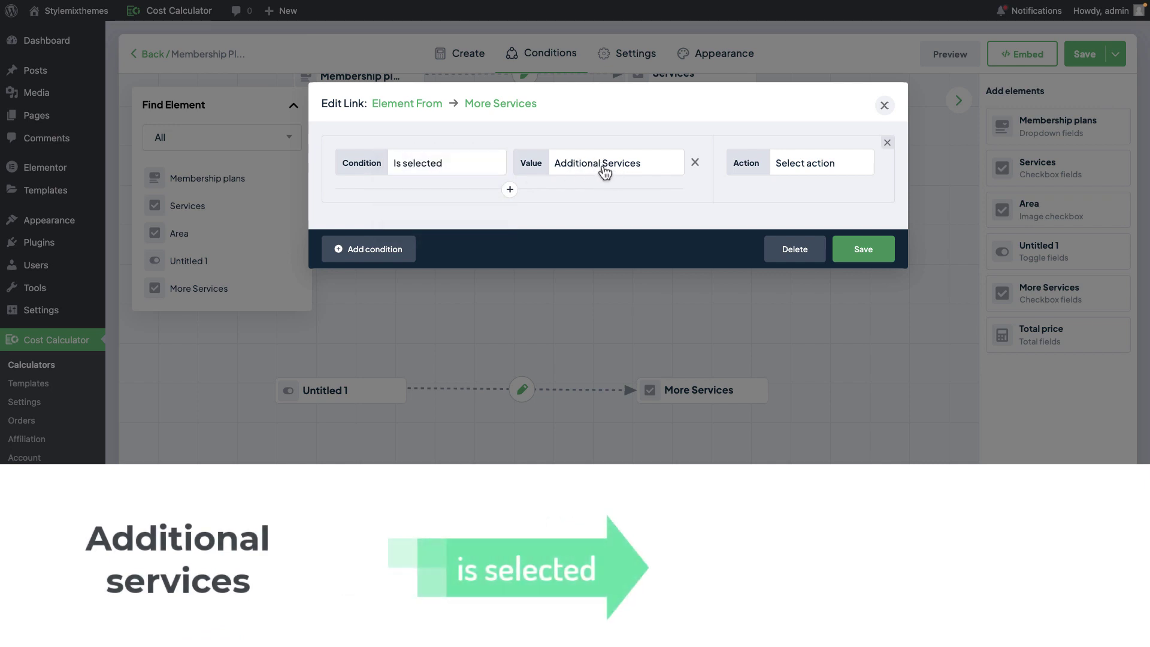
click(796, 170)
click(804, 181)
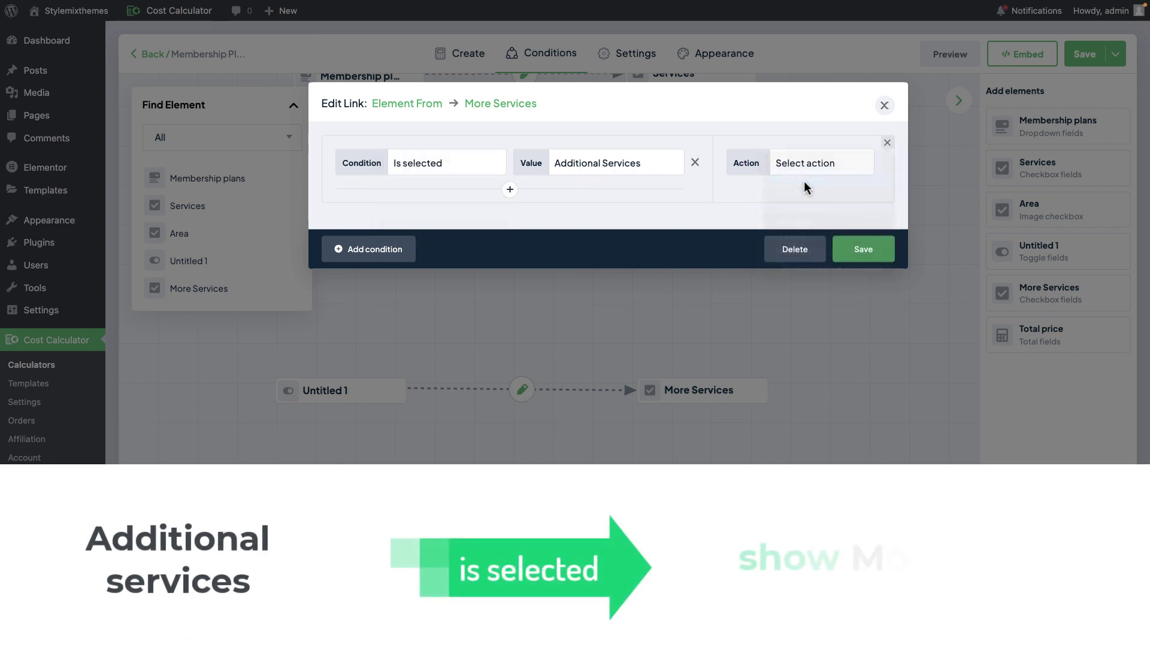
click(863, 249)
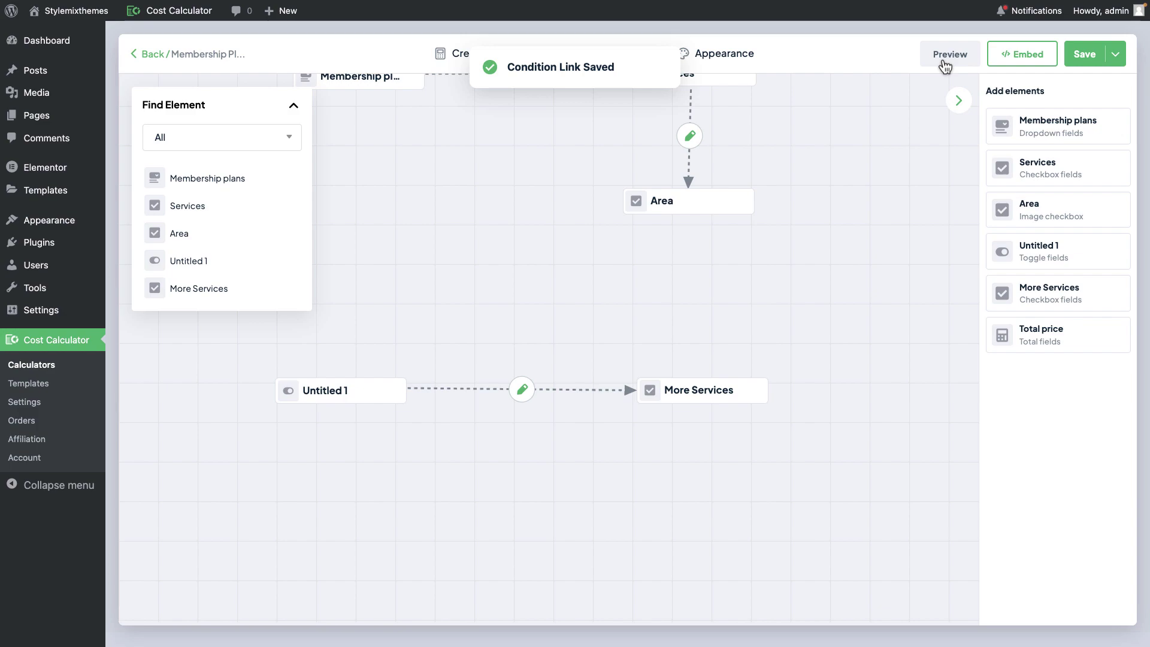
click(947, 55)
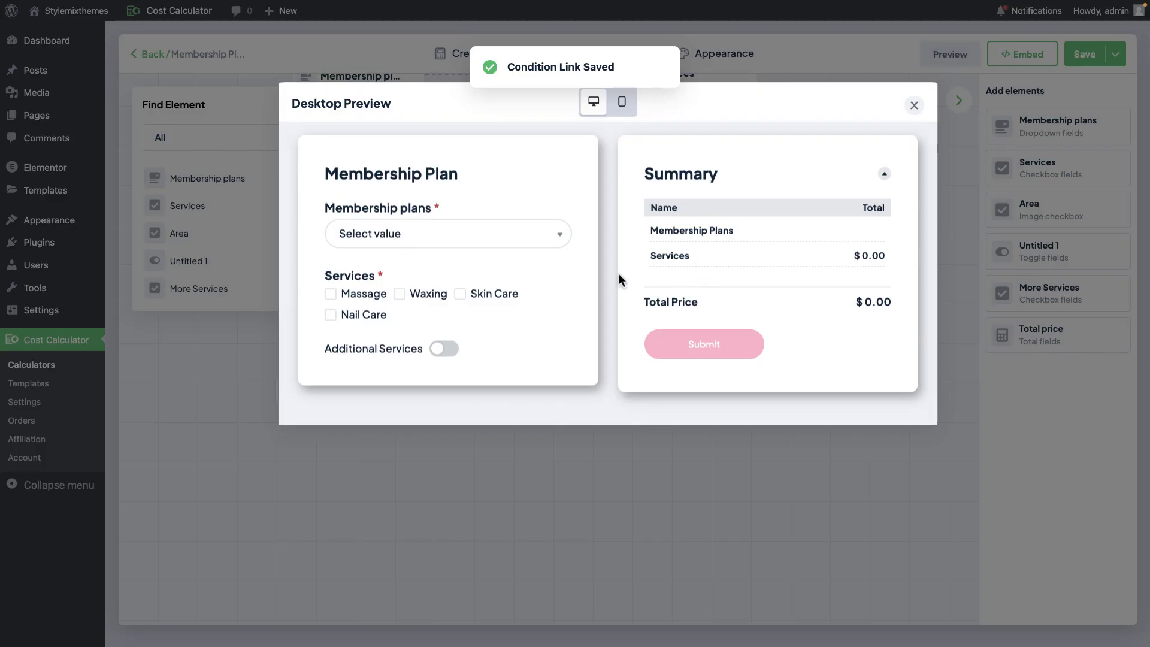
click(439, 349)
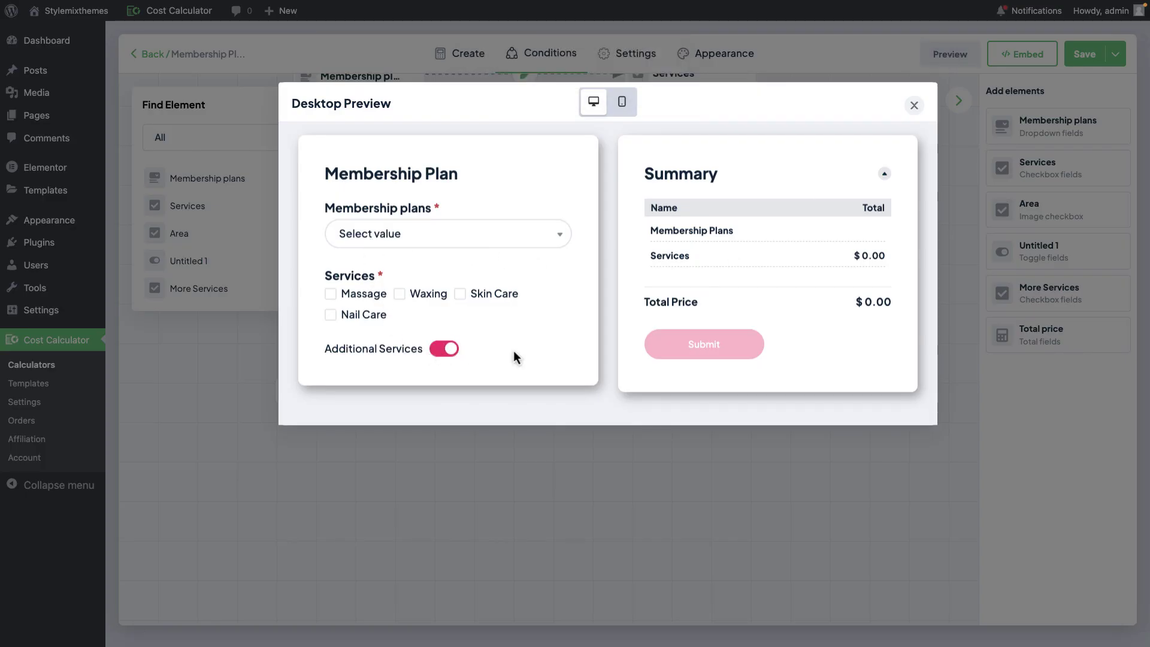
scroll(551, 350, down, 1)
scroll(437, 417, up, 1)
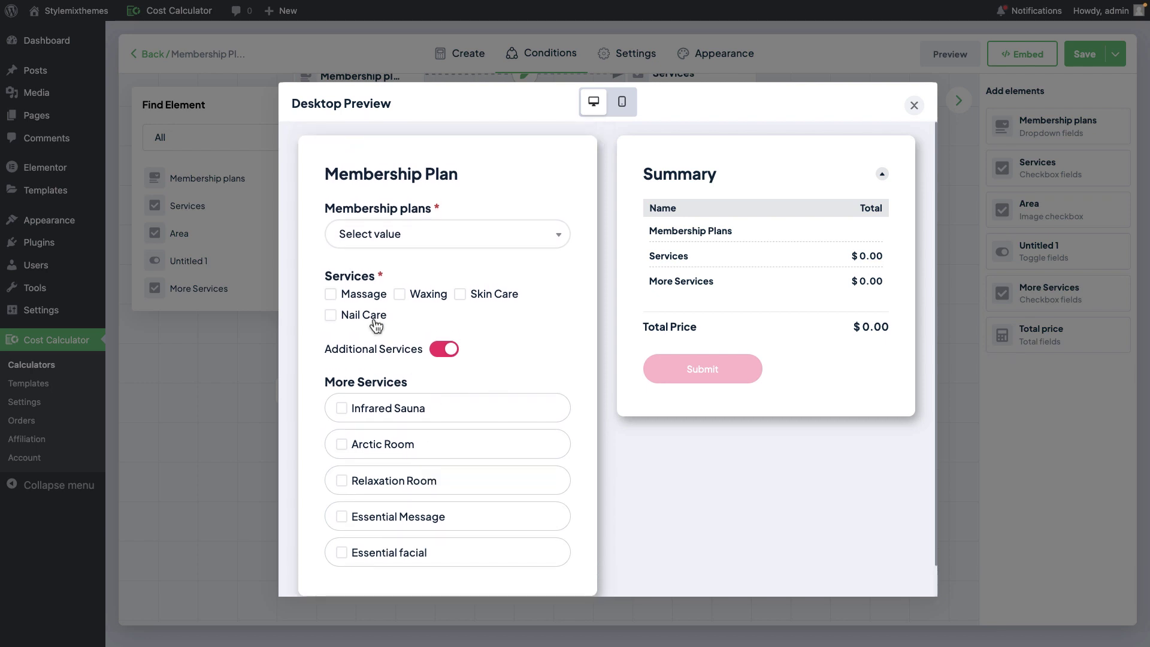
click(374, 300)
click(426, 295)
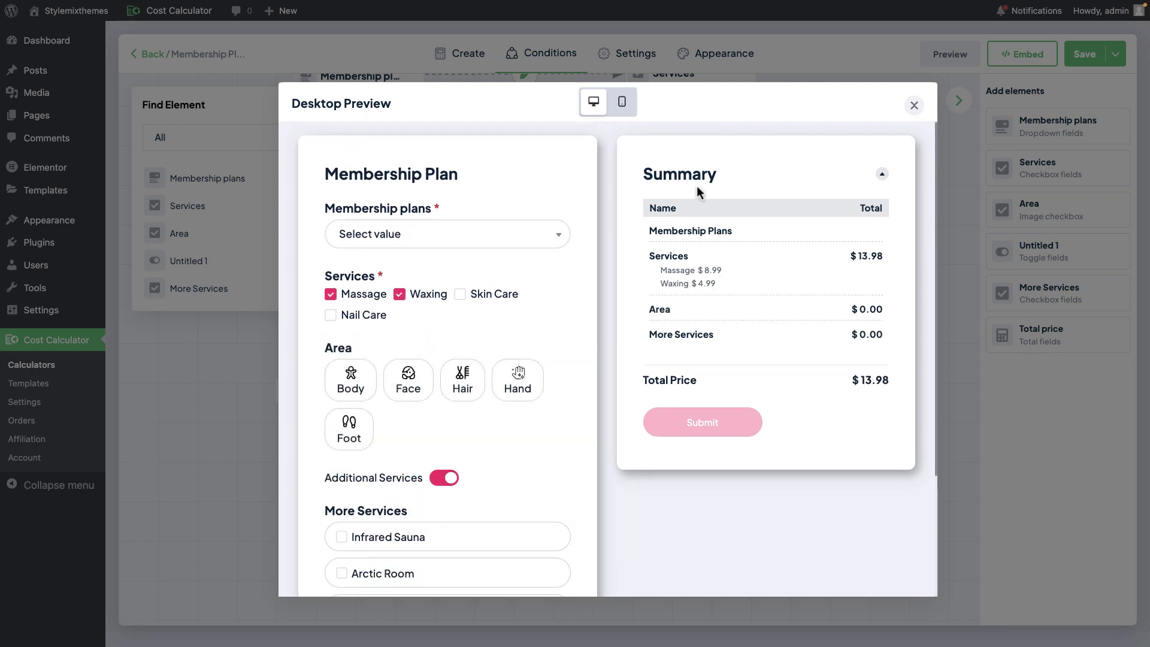
click(914, 106)
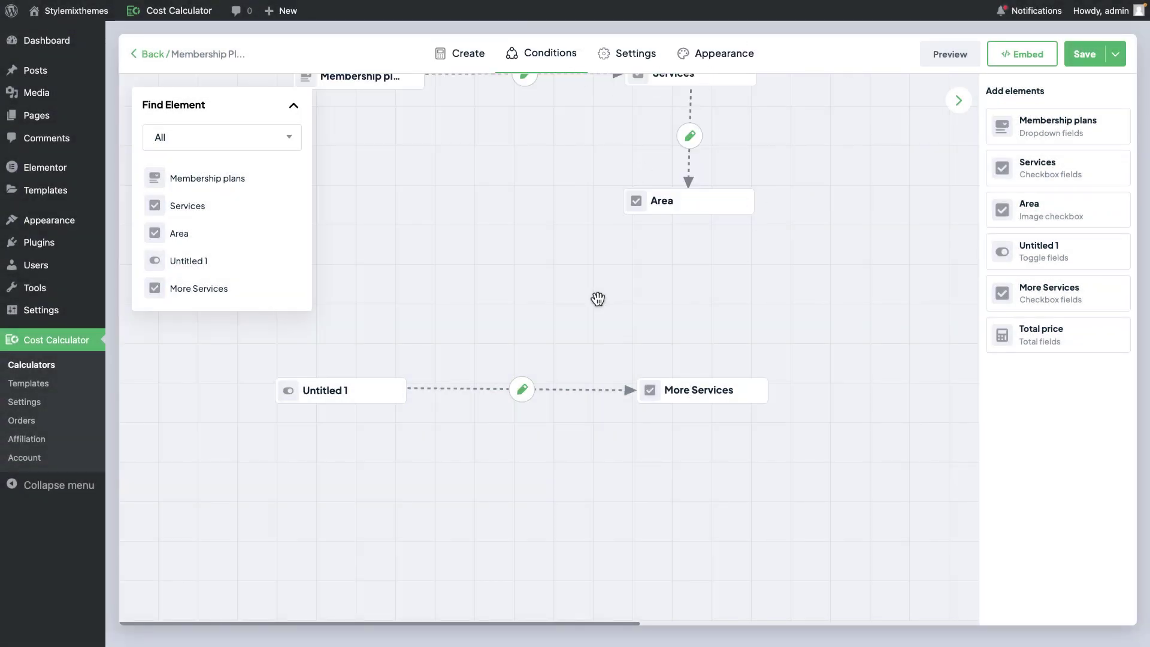
Pan the canvas and collapse the Find Element and Add elements panels to reveal all three links
drag(583, 300, 649, 415)
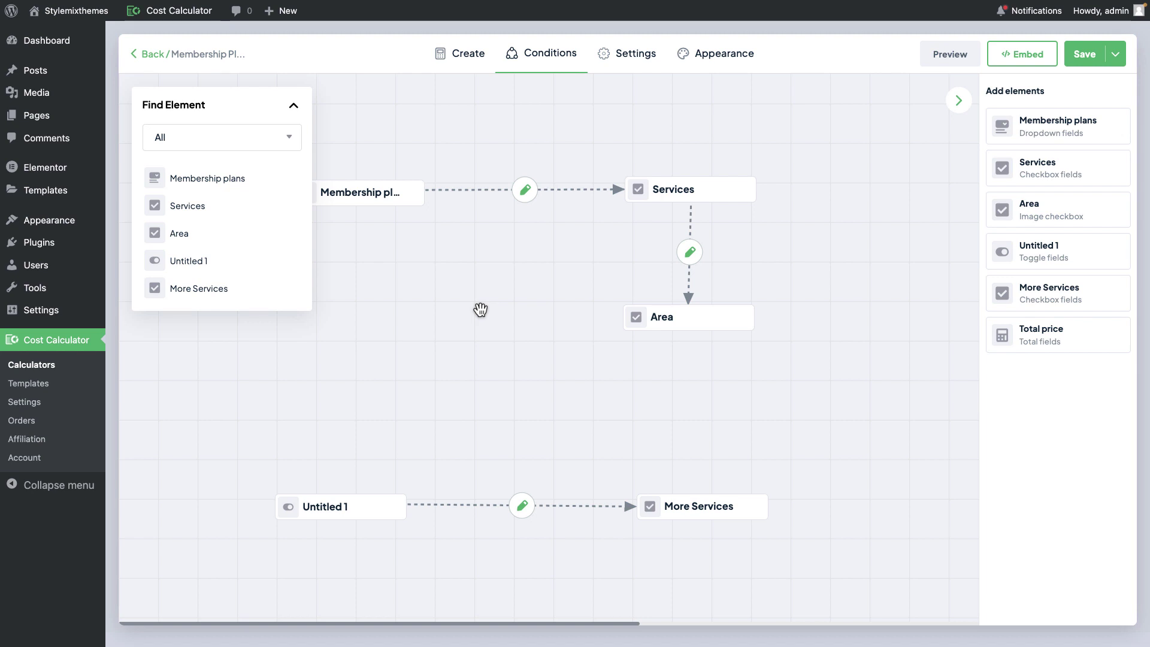
click(293, 108)
click(959, 101)
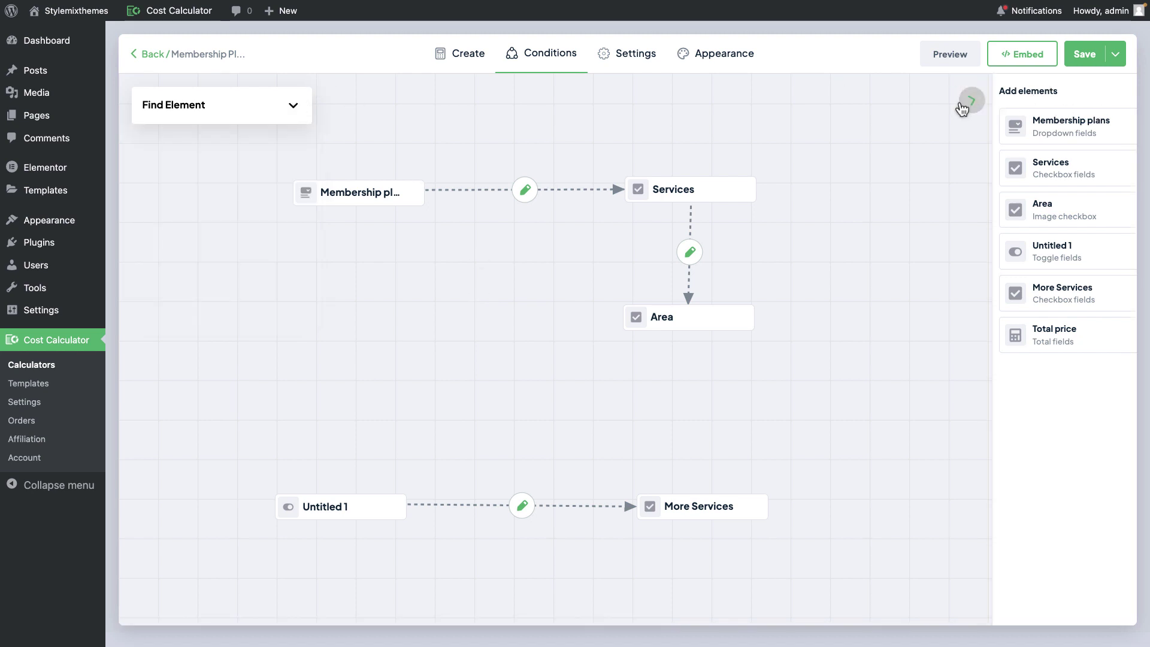
drag(930, 275, 1052, 288)
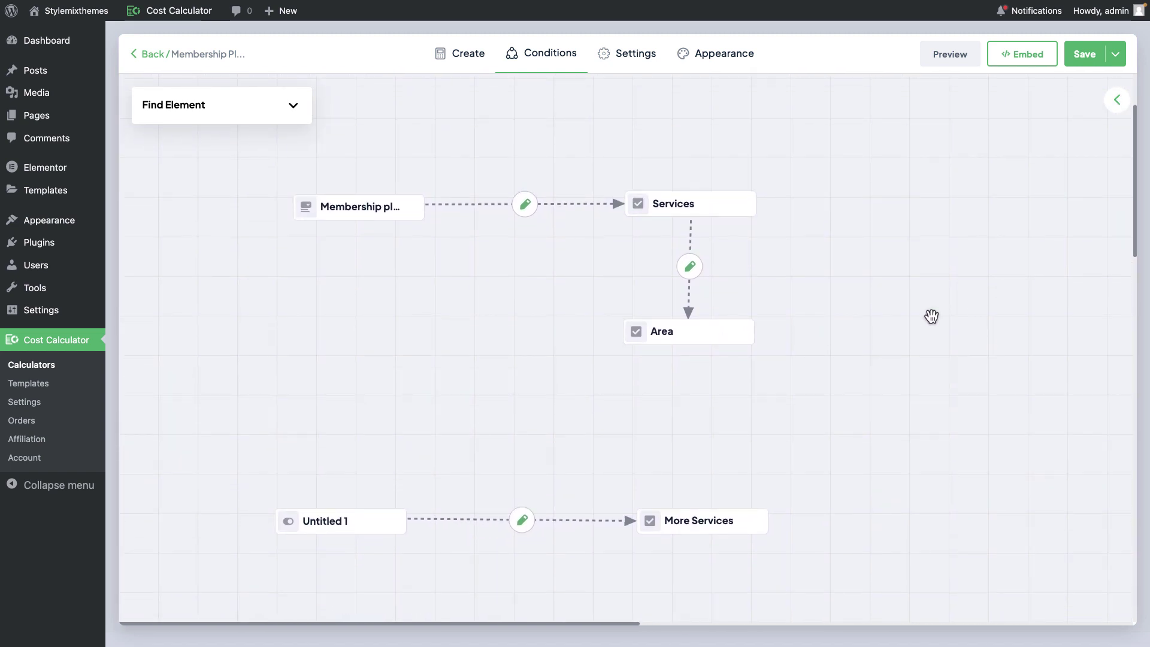